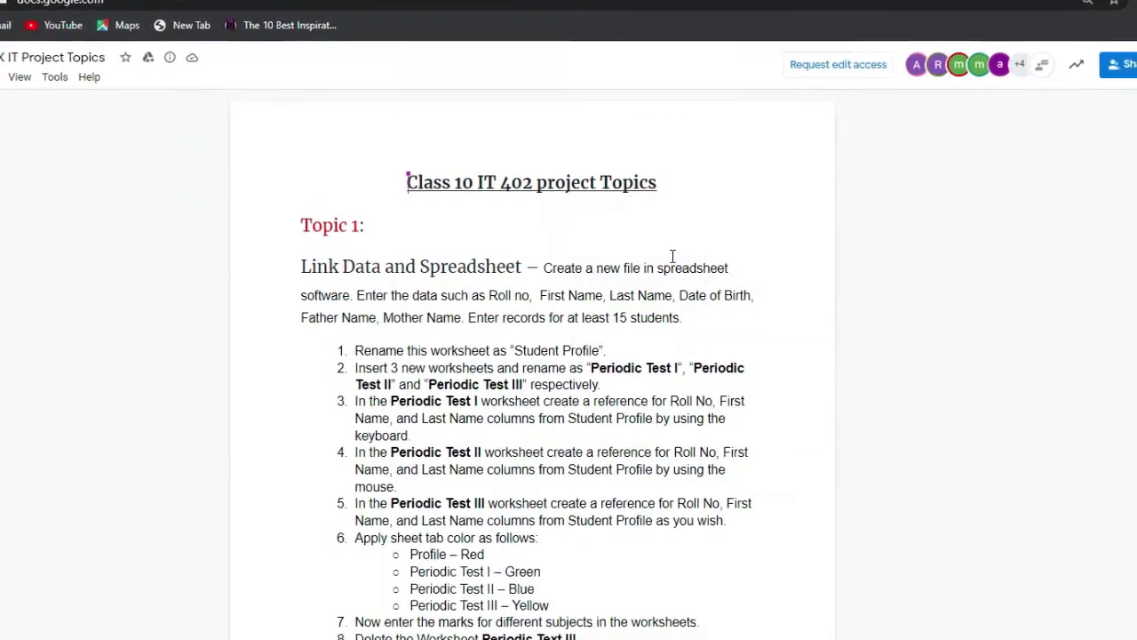
Review the Topic 1 instructions, then switch to LibreOffice and create a new Calc spreadsheet.
scroll(667, 309, down, 1)
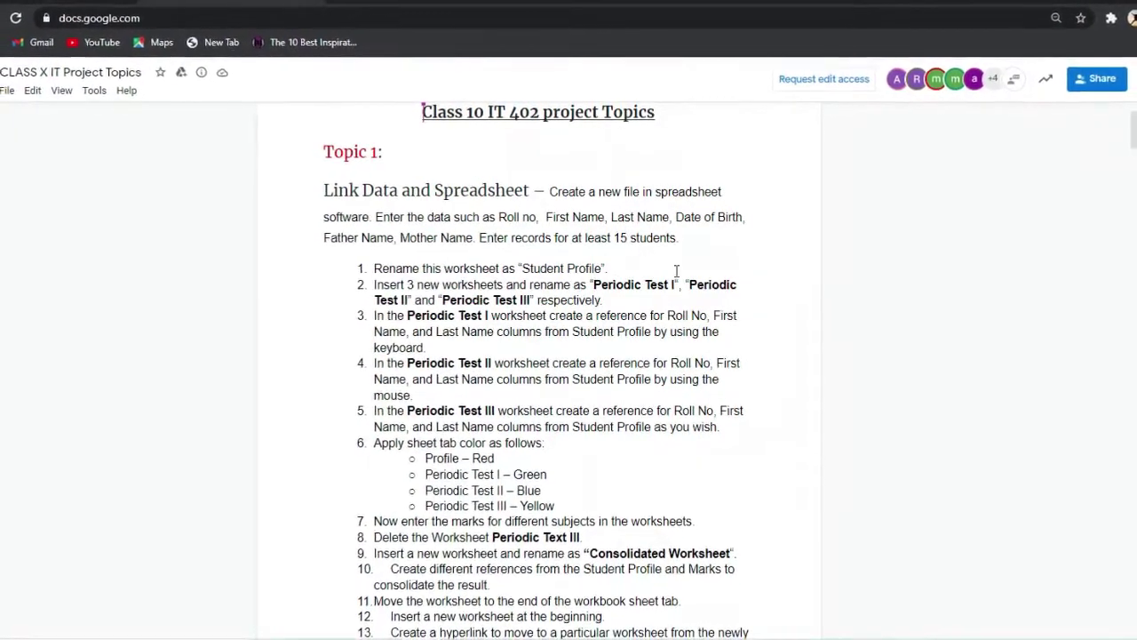
scroll(656, 271, down, 1)
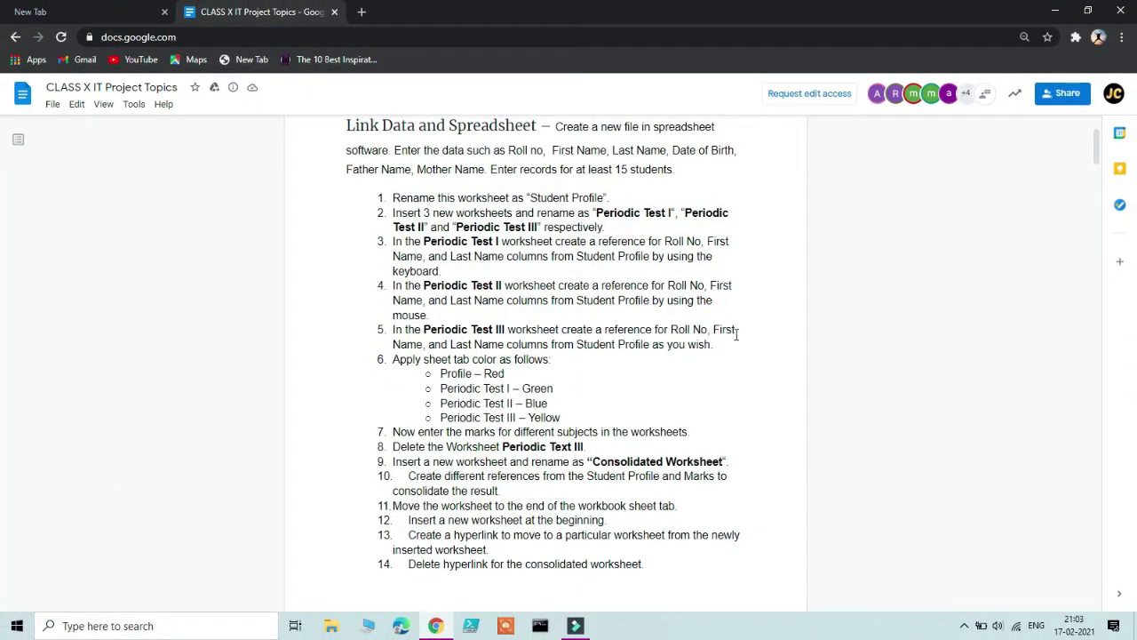
click(1068, 7)
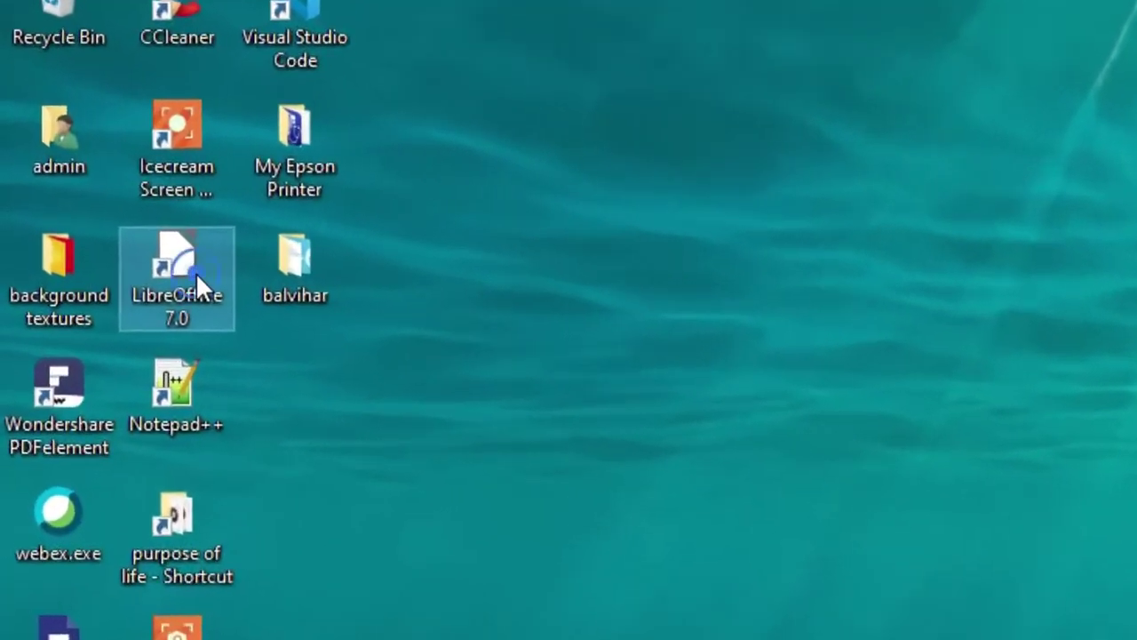
double_click(196, 274)
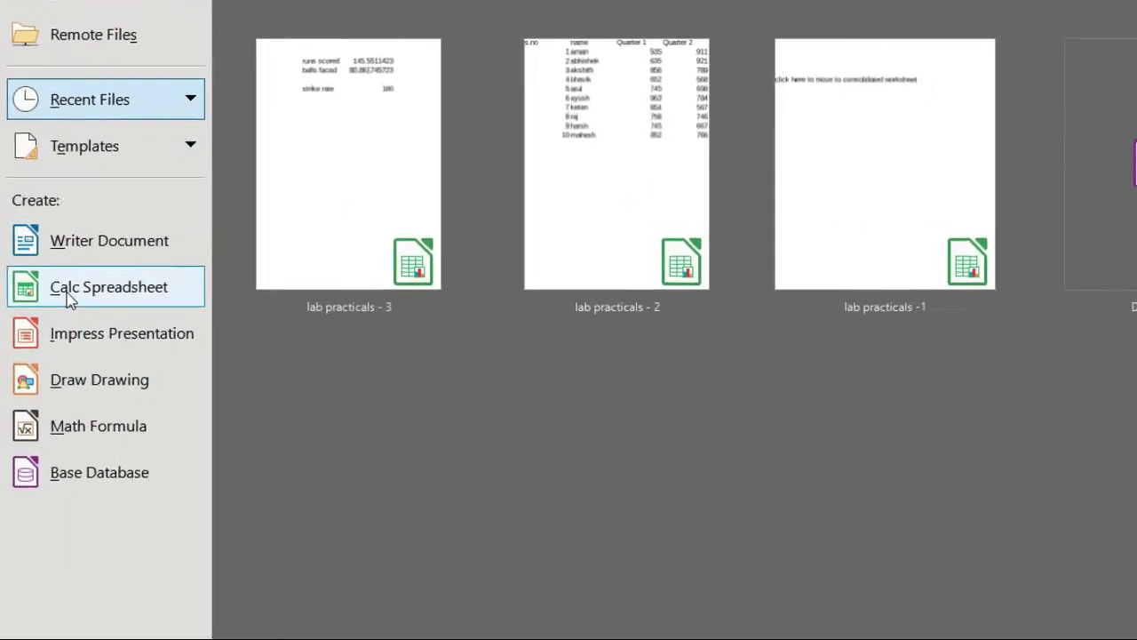
click(69, 297)
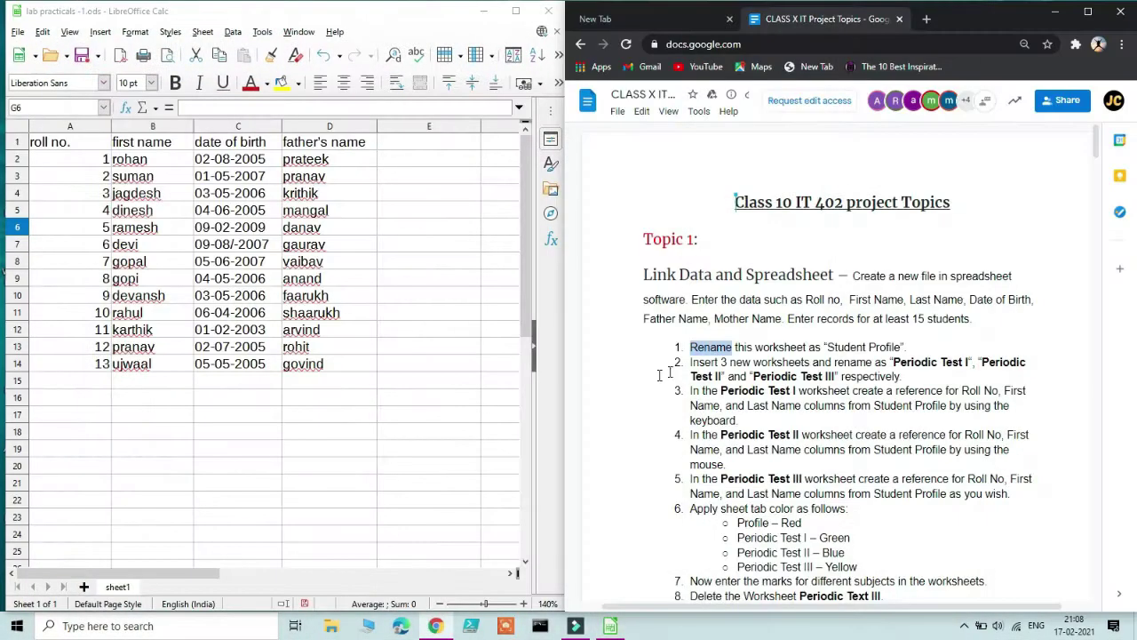
Rename sheet1 as "student profile", following the first instruction in the topic document.
click(656, 375)
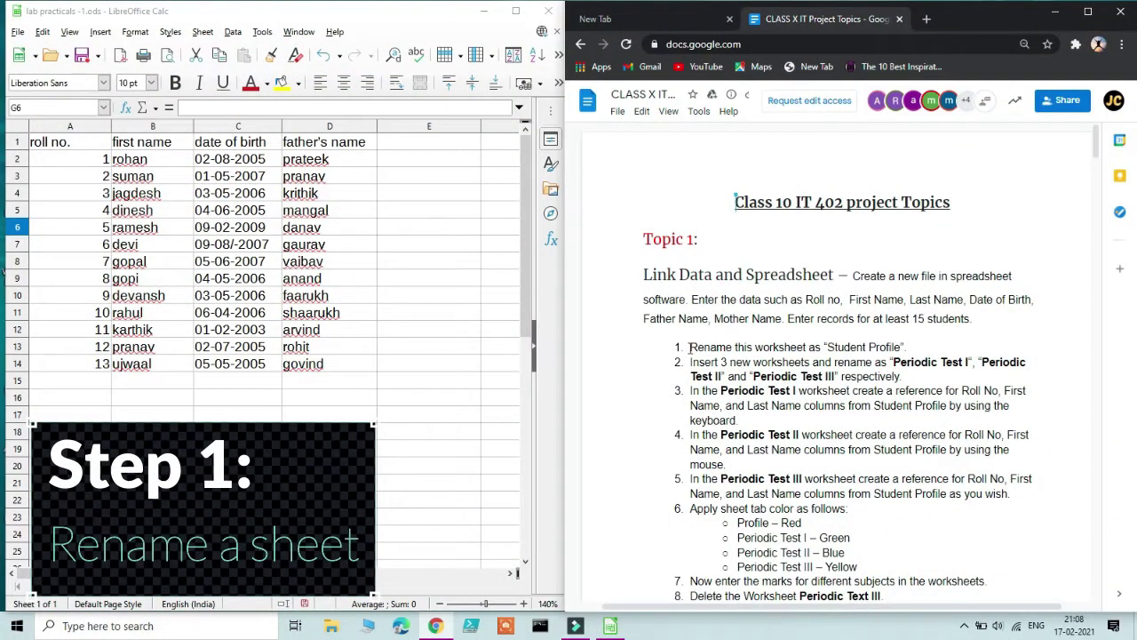
drag(689, 347, 908, 347)
click(921, 347)
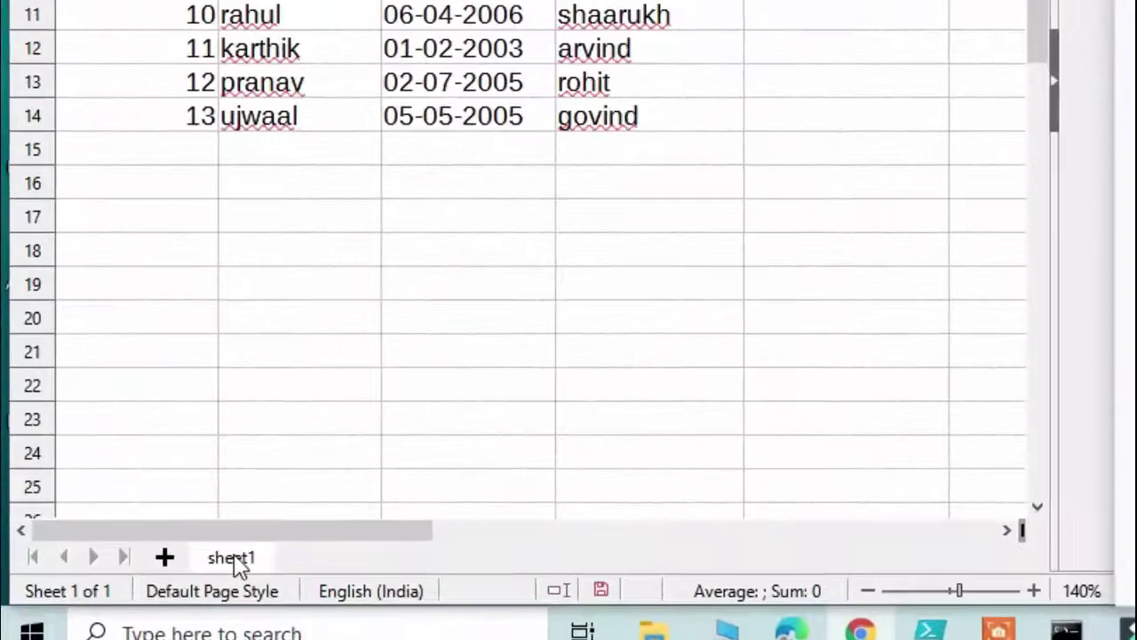
right_click(121, 588)
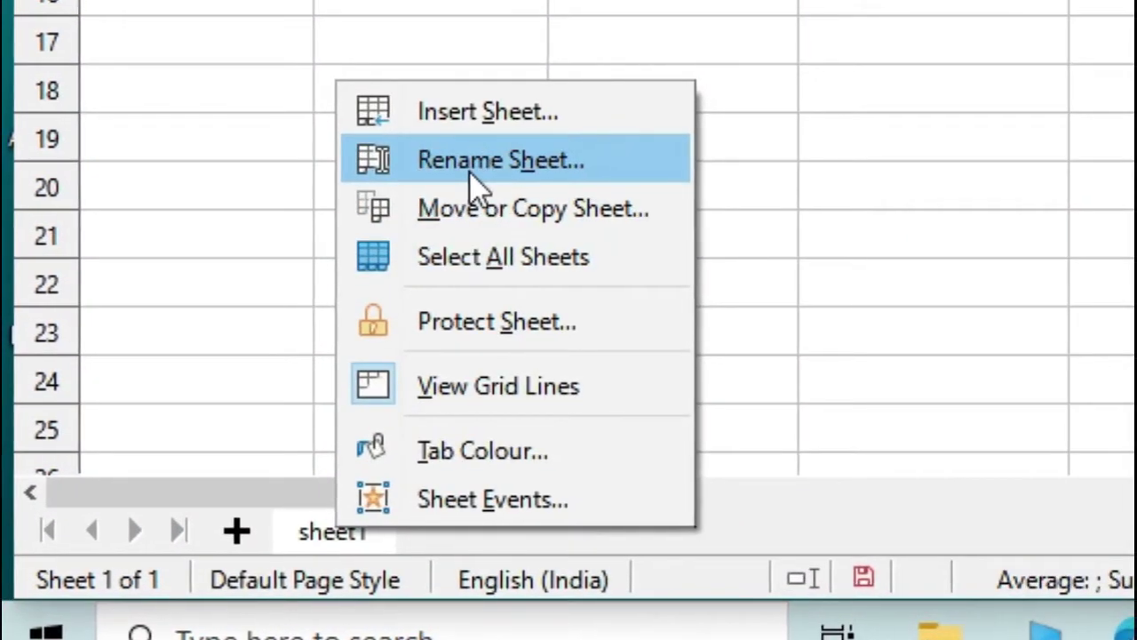
click(471, 169)
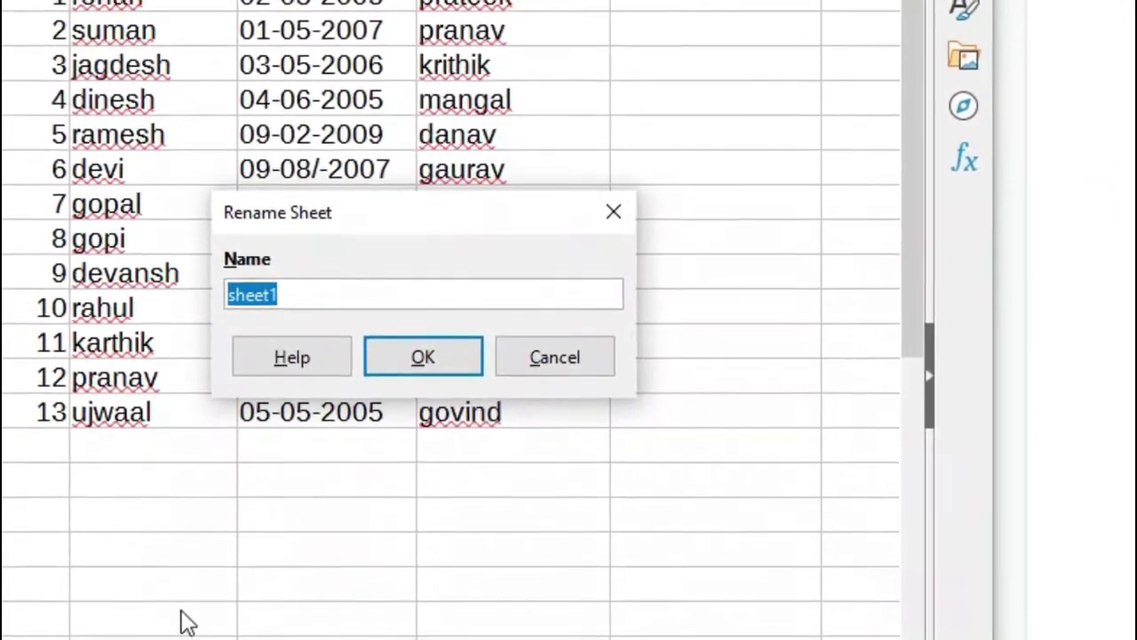
key(BackSpace)
text(stud)
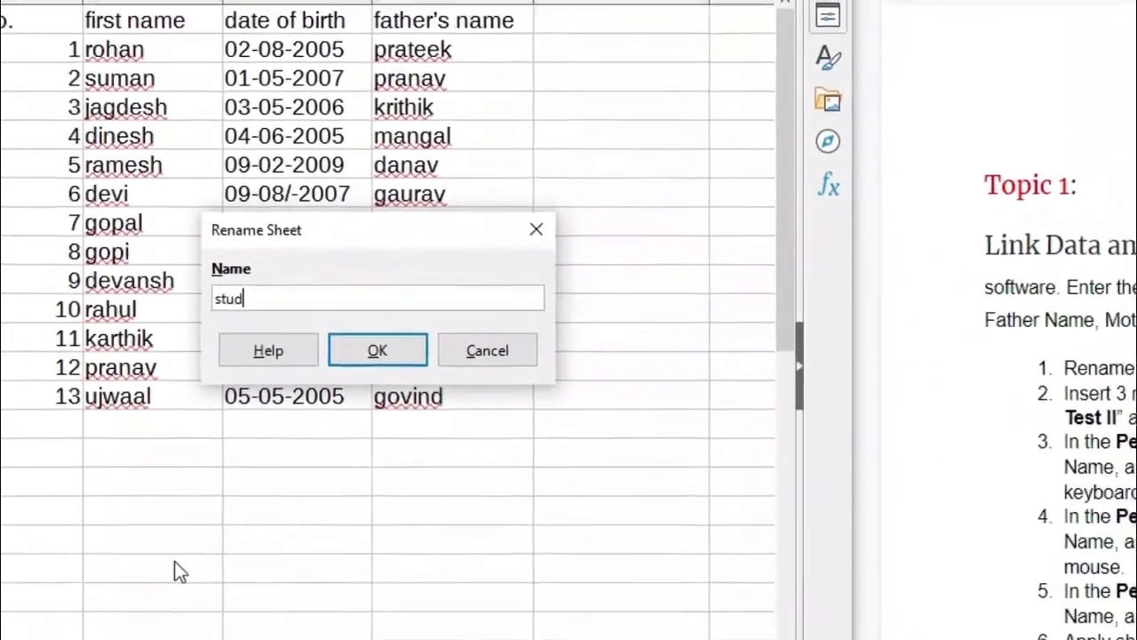
text(ent pro)
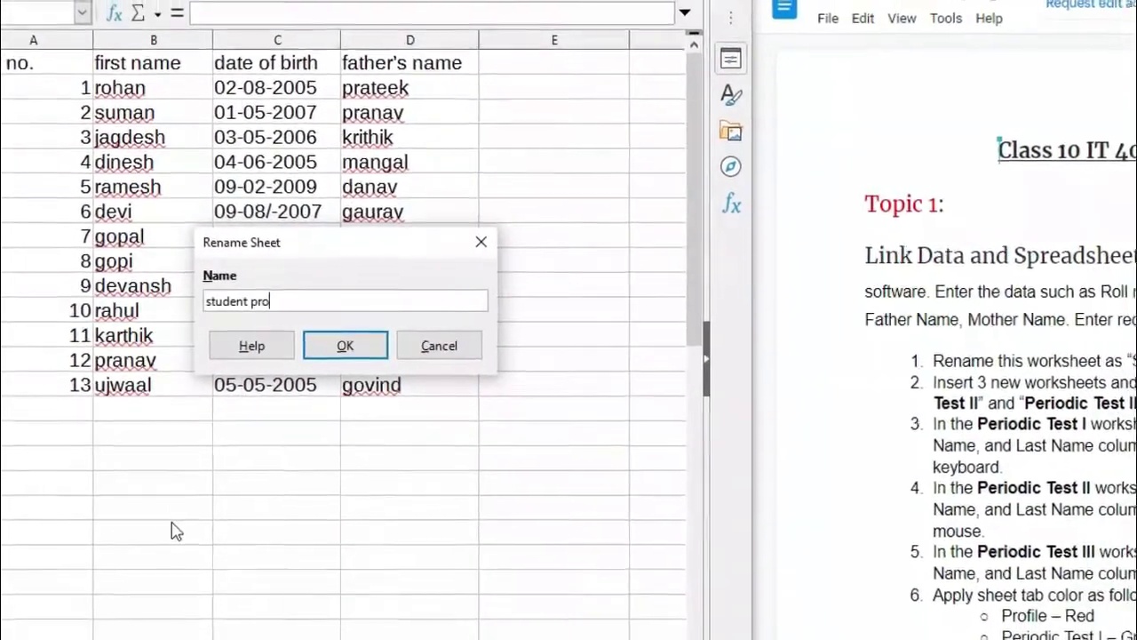
text(file)
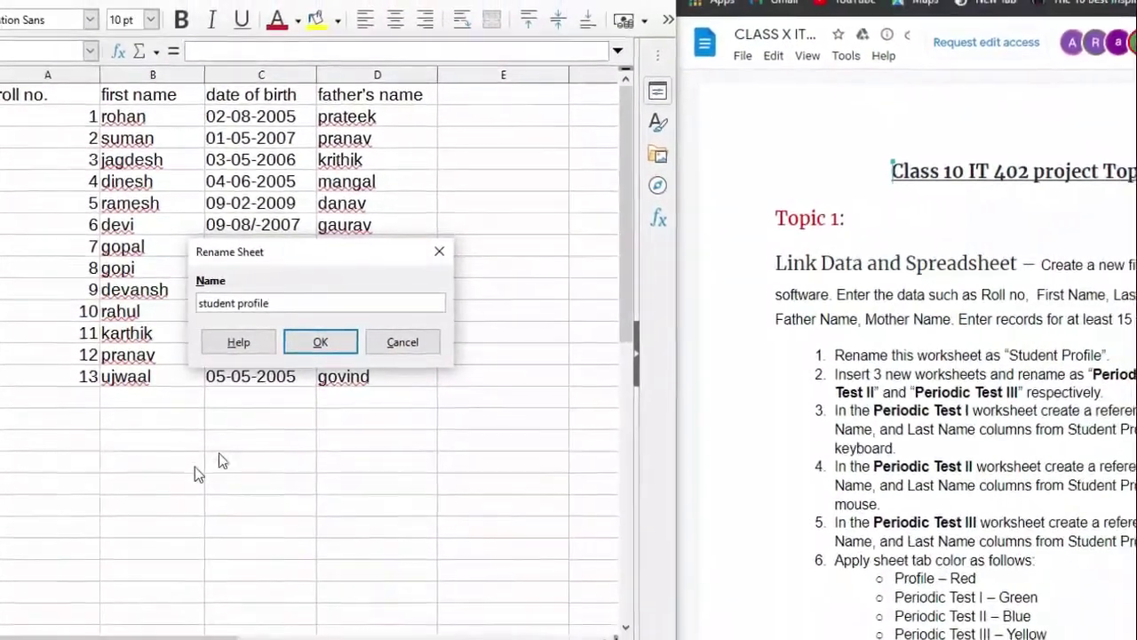
click(320, 341)
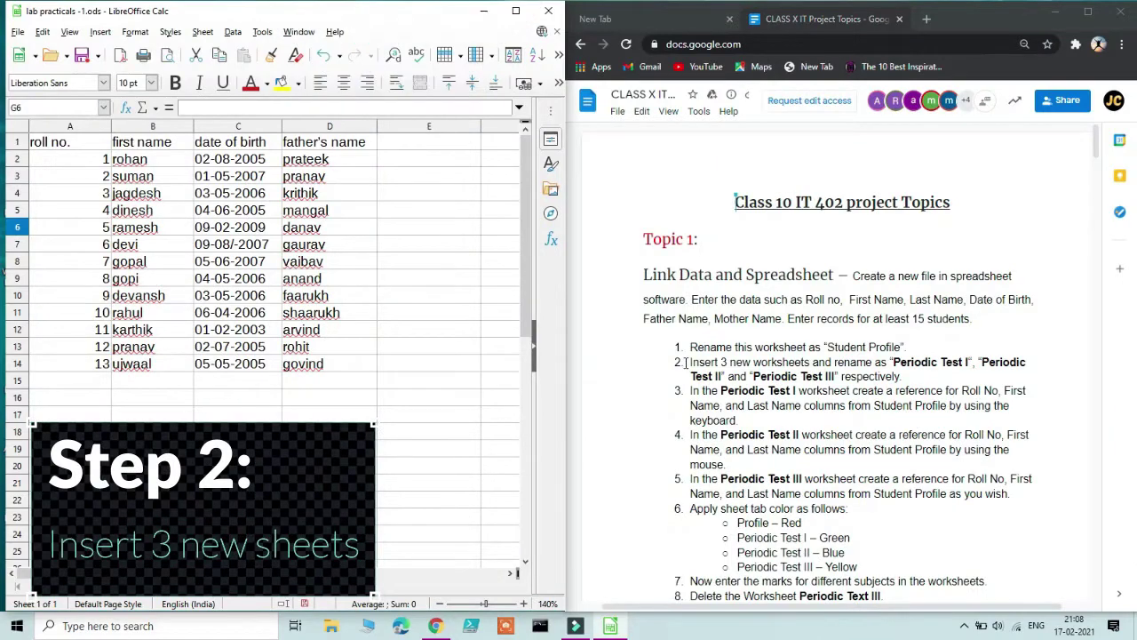
Check the second instruction in the topic document and add one new worksheet after student profile.
drag(685, 362, 727, 366)
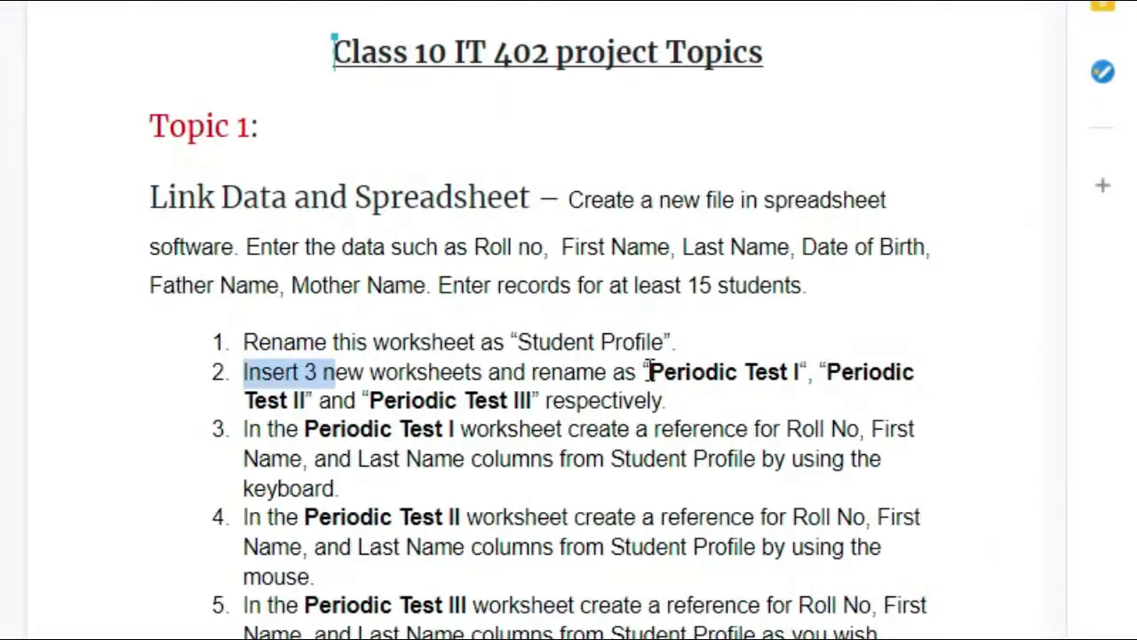
drag(650, 369, 787, 373)
click(262, 398)
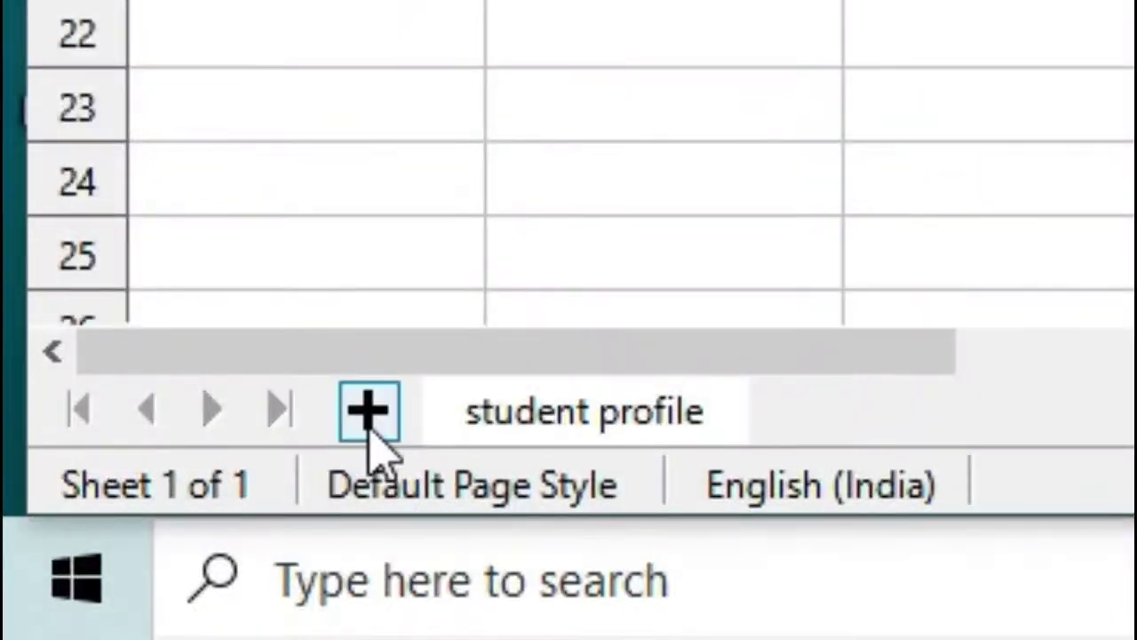
click(368, 425)
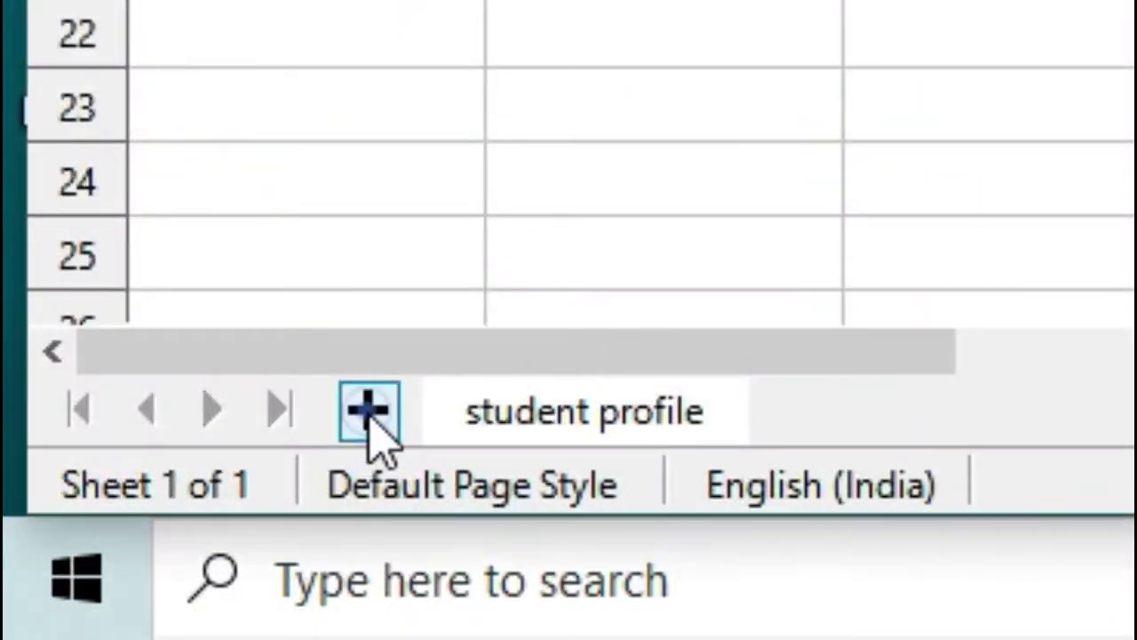
right_click(1071, 411)
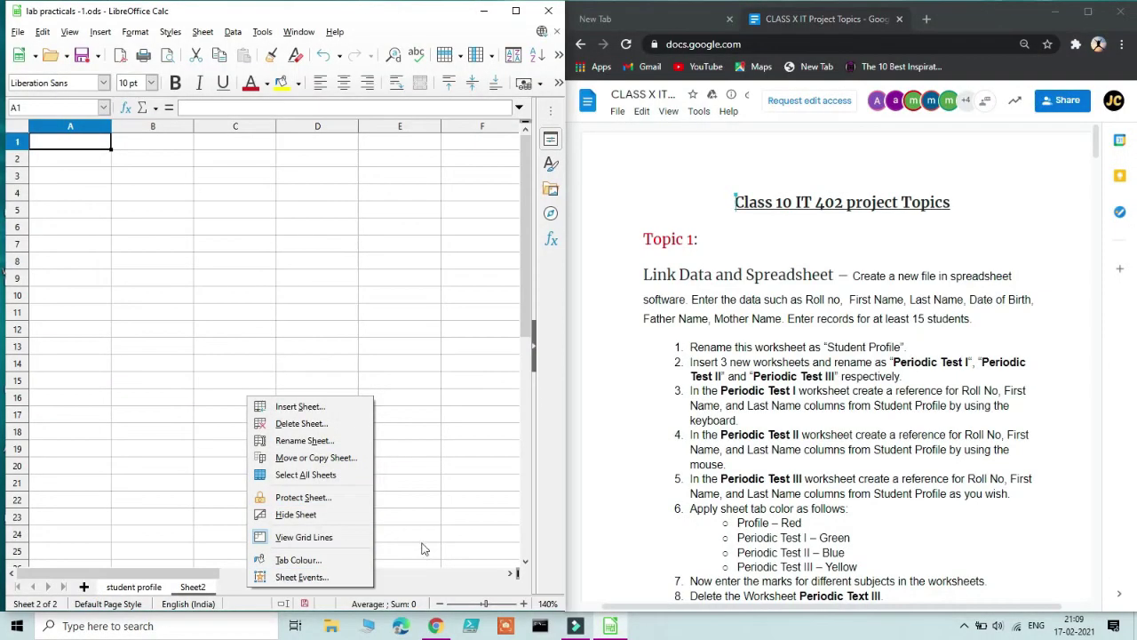
click(420, 541)
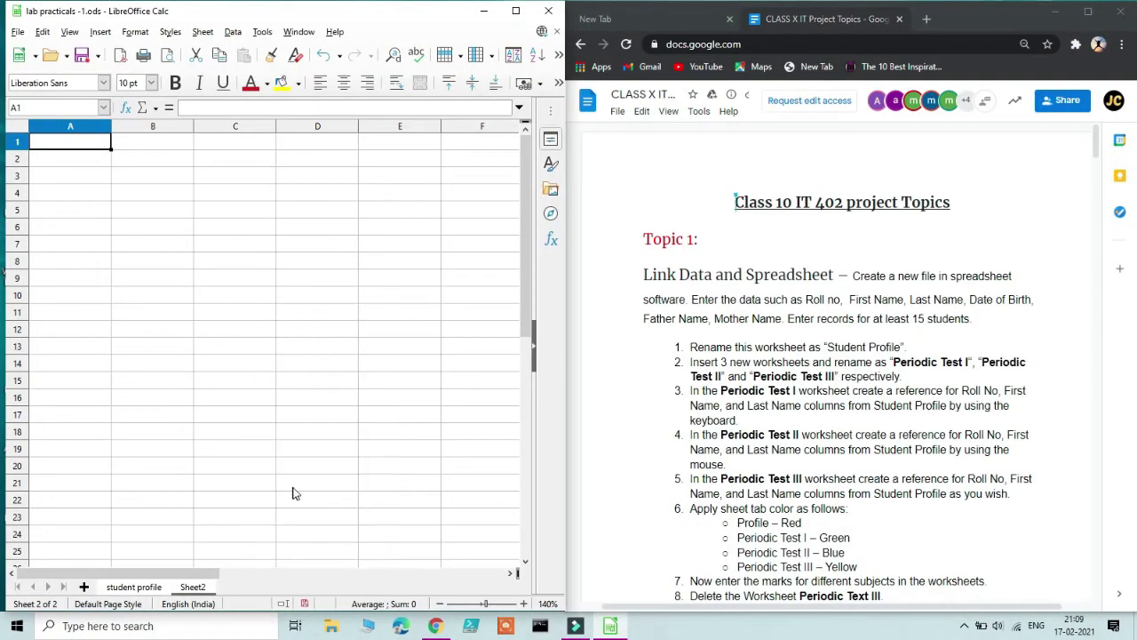
Insert 2 more new sheets, placed after the current Sheet2.
right_click(245, 593)
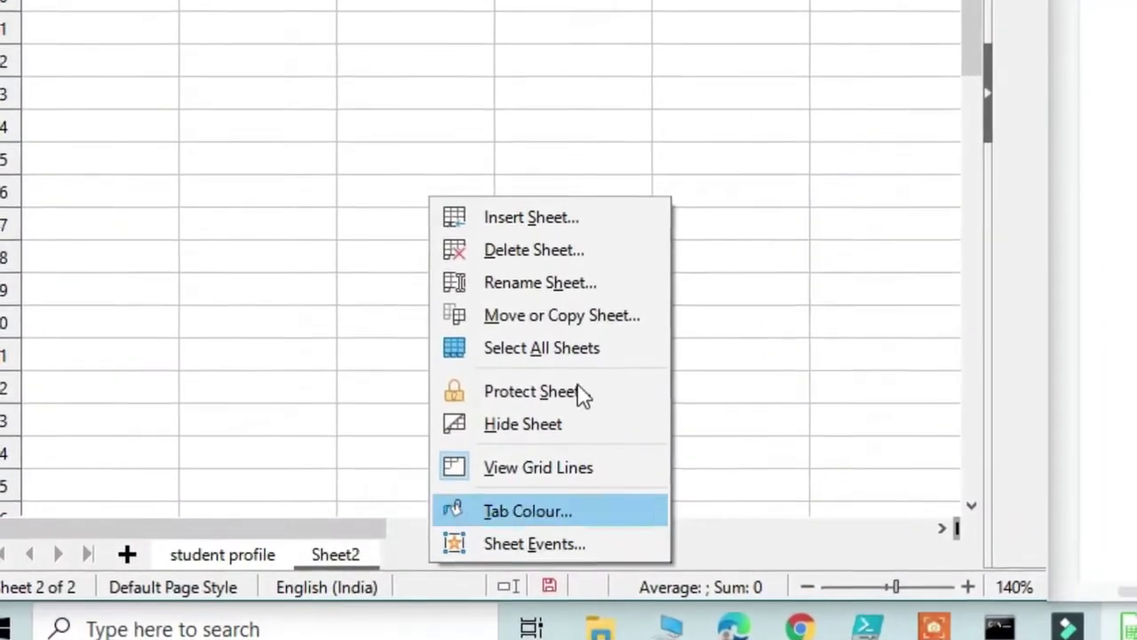
click(549, 226)
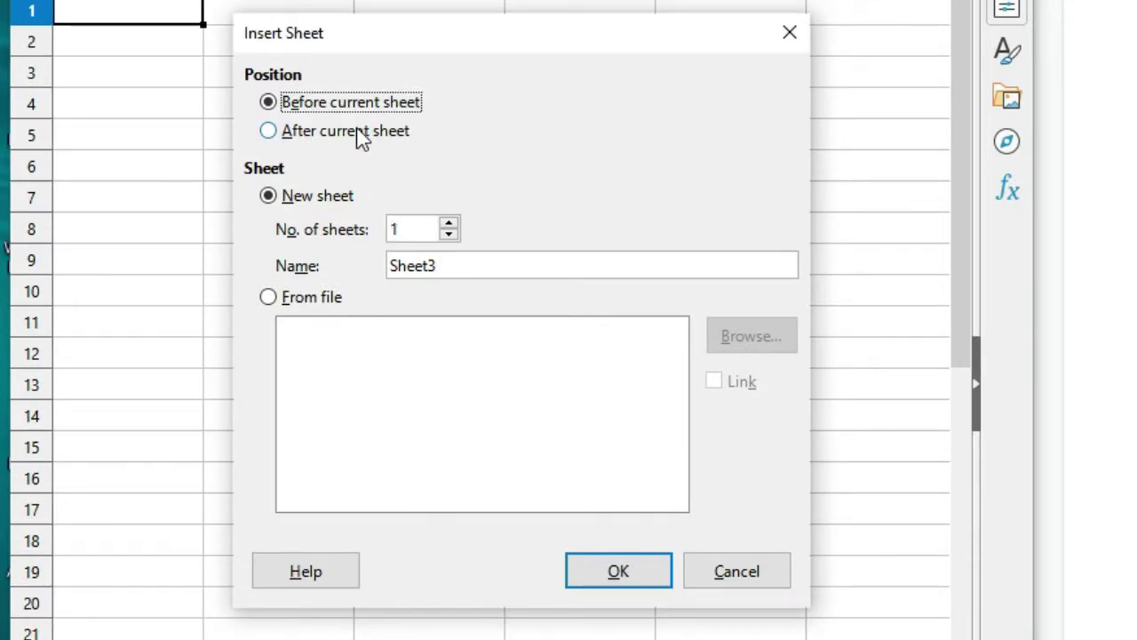
click(418, 226)
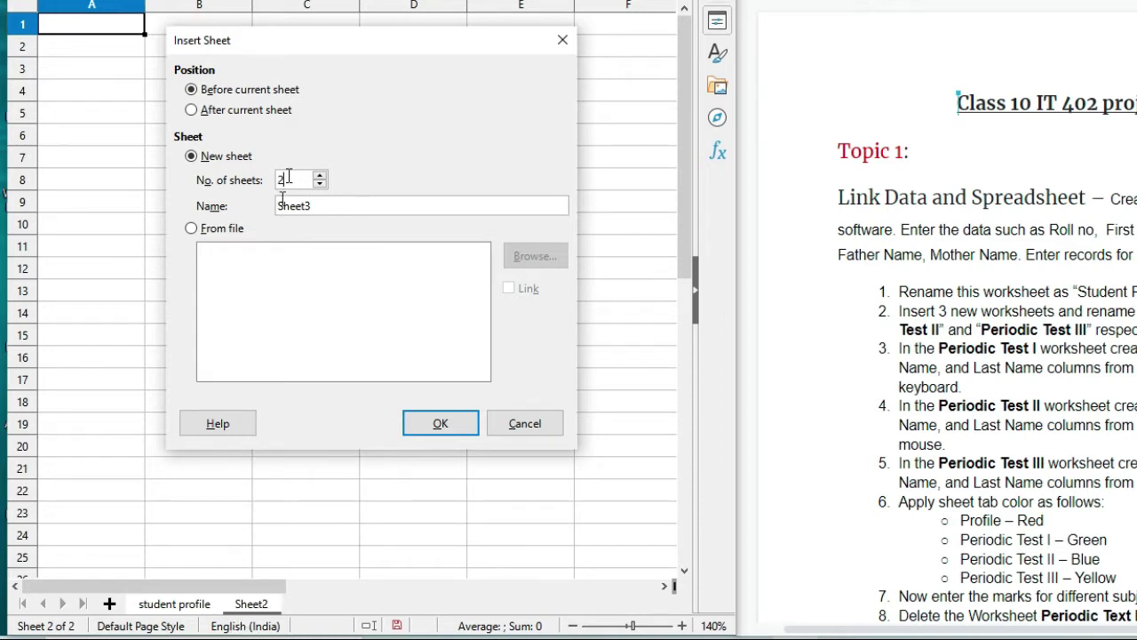
click(196, 110)
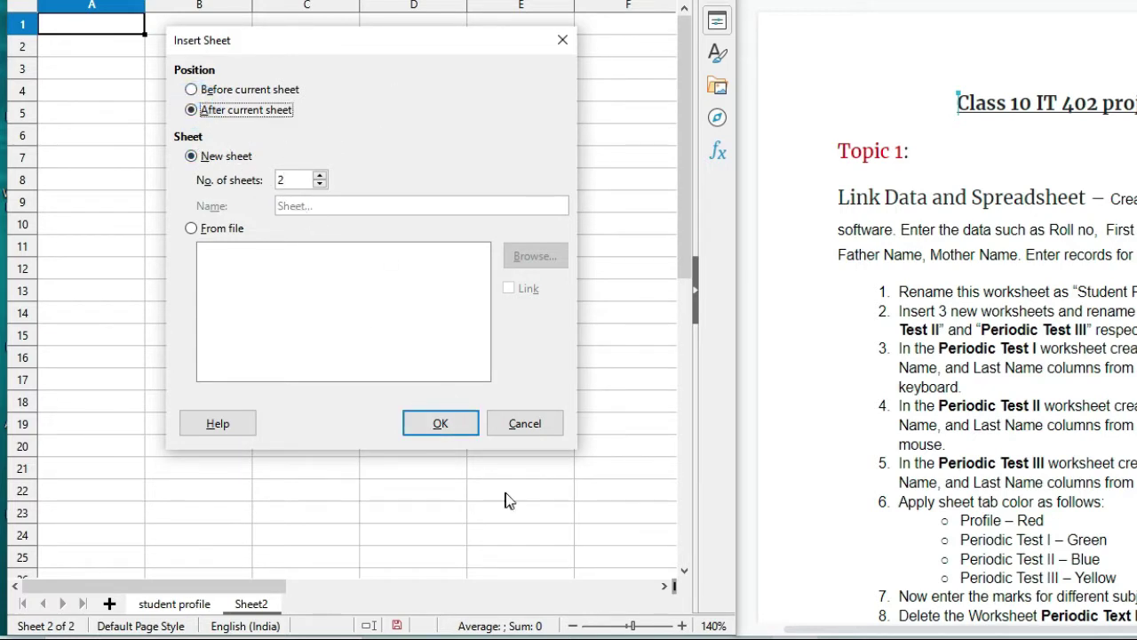
click(440, 426)
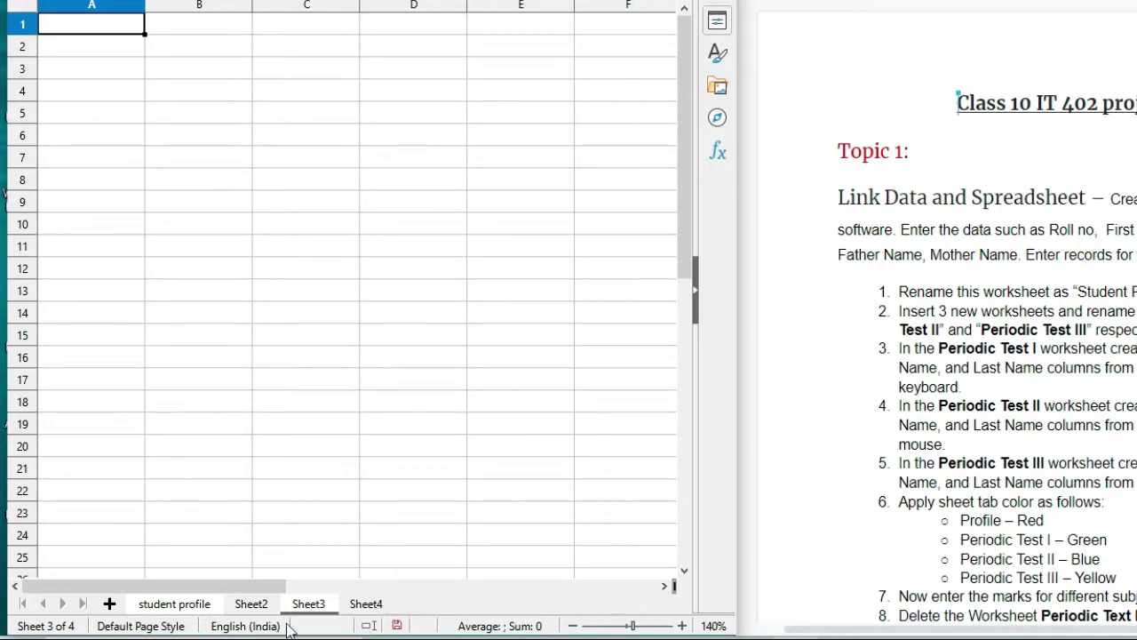
right_click(243, 607)
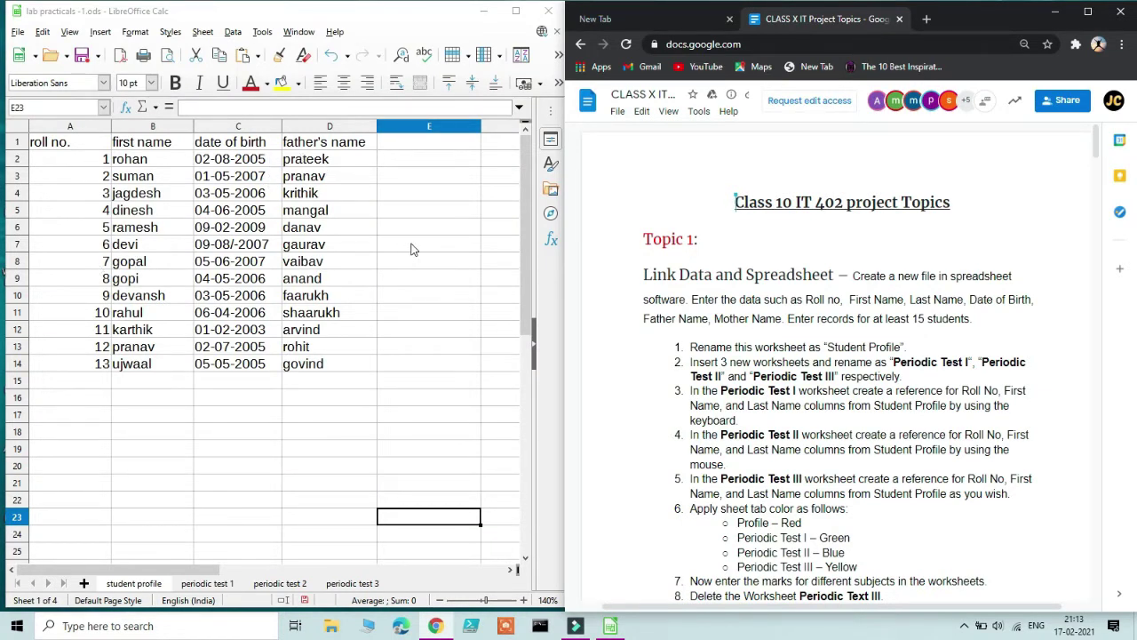
Copy the header row A1:D1 of student profile into periodic test 1 starting at B2, and undo the paste.
drag(347, 147, 82, 151)
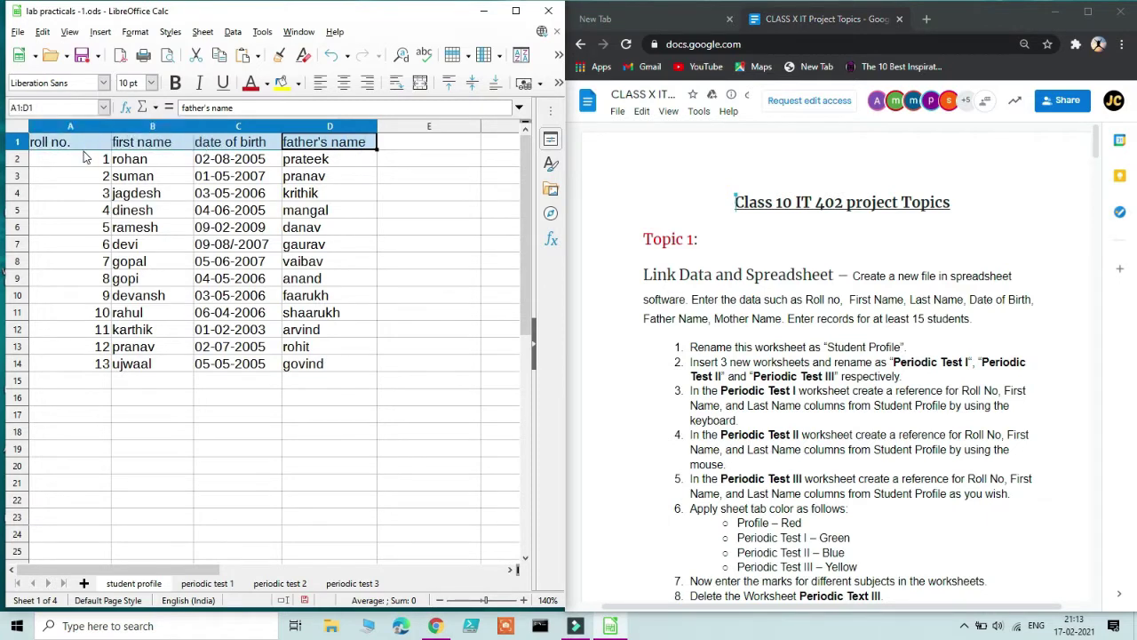
key(ctrl+c)
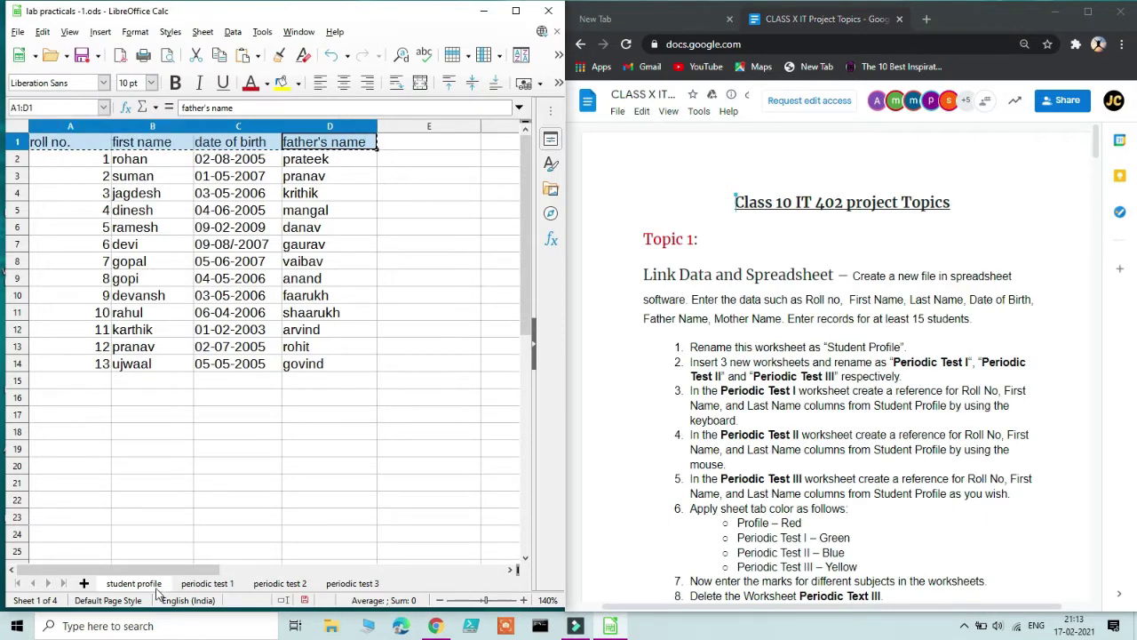
click(207, 583)
key(ctrl+v)
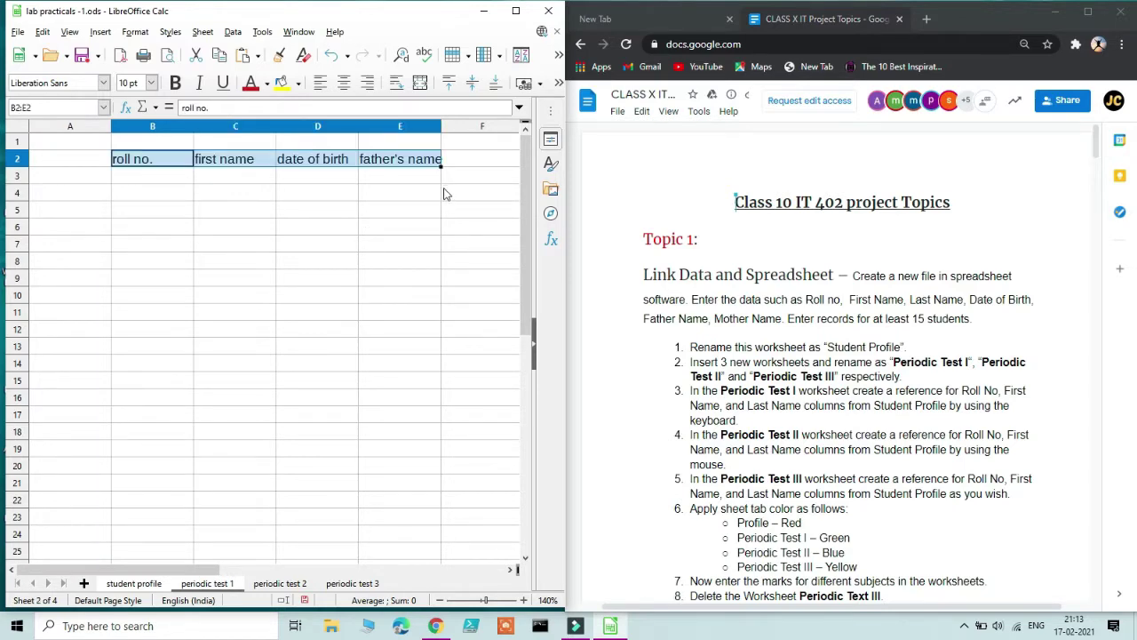
key(ctrl+z)
click(151, 163)
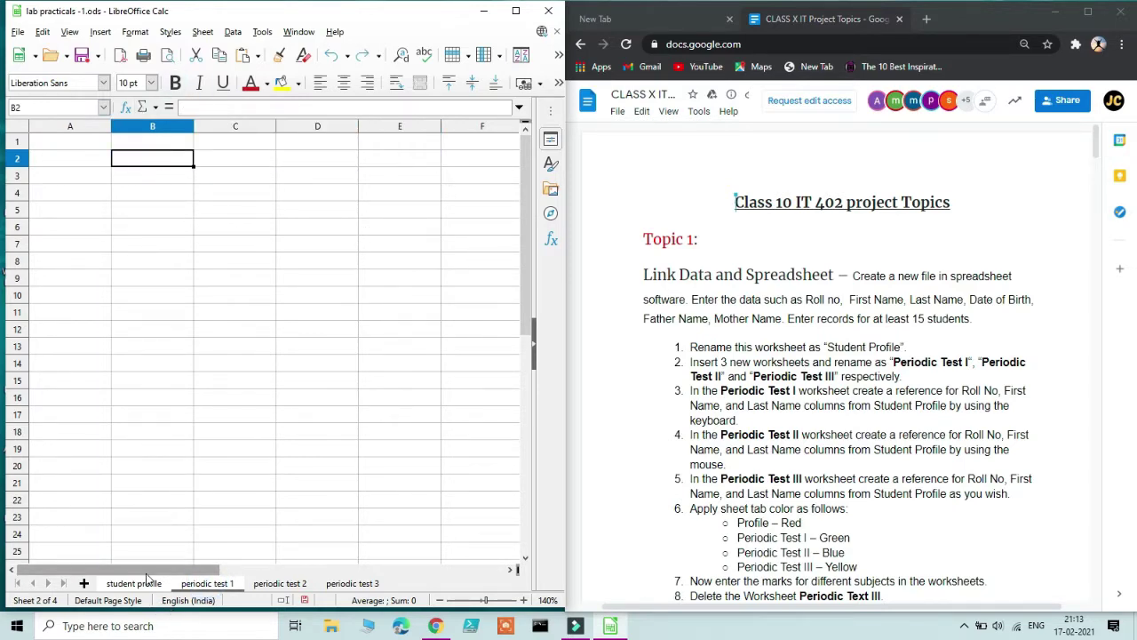
Examine the roll no. header cell in student profile and the instructions about referencing its columns.
click(133, 583)
click(105, 143)
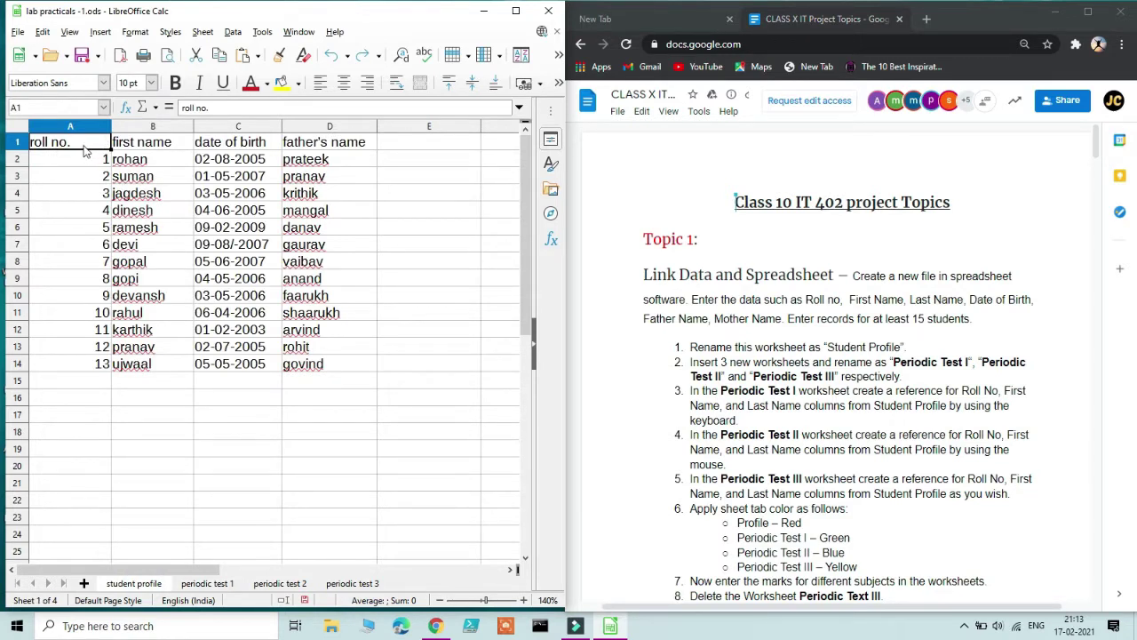
click(204, 585)
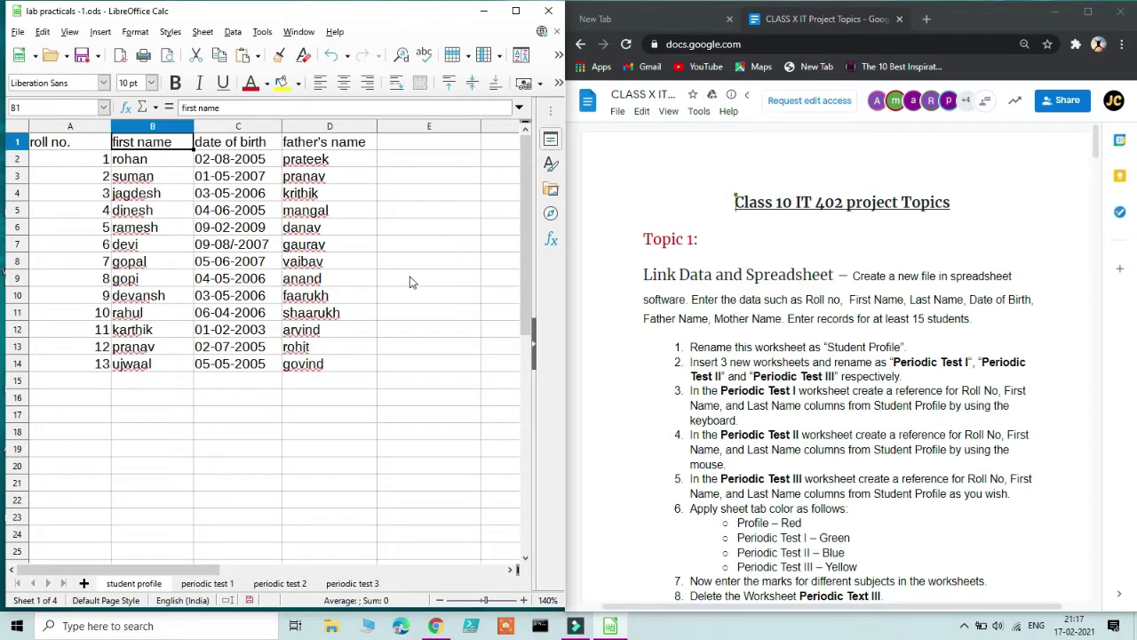
key(alt+Tab)
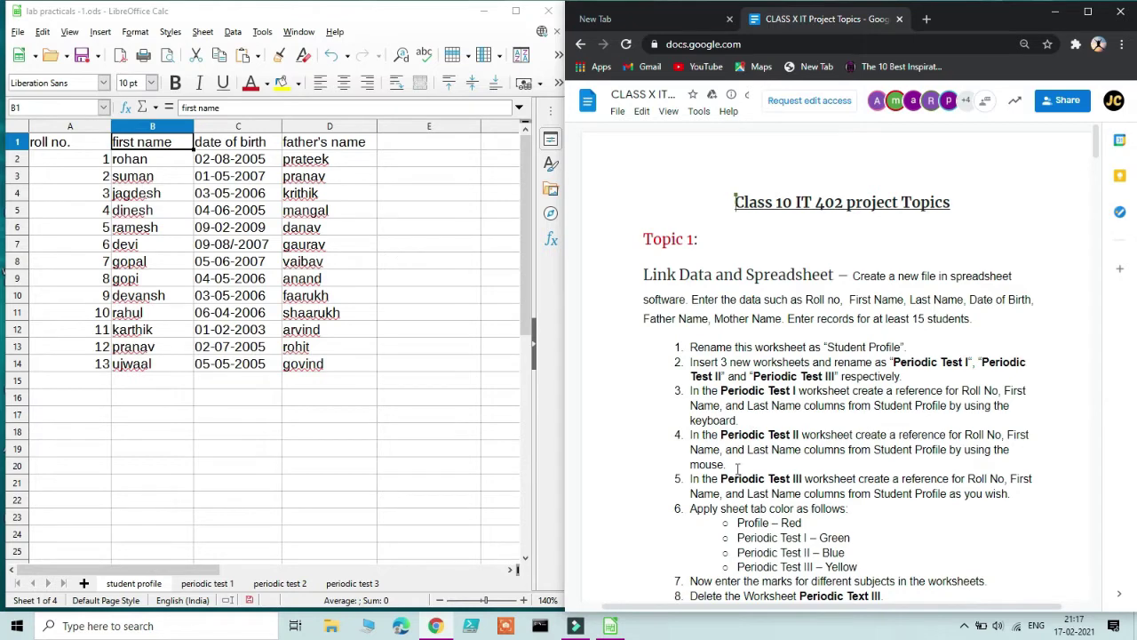
drag(736, 467, 690, 464)
Check the roll no. header in cell A1 of student profile and the blank cells of periodic test 1 that will receive it.
click(207, 583)
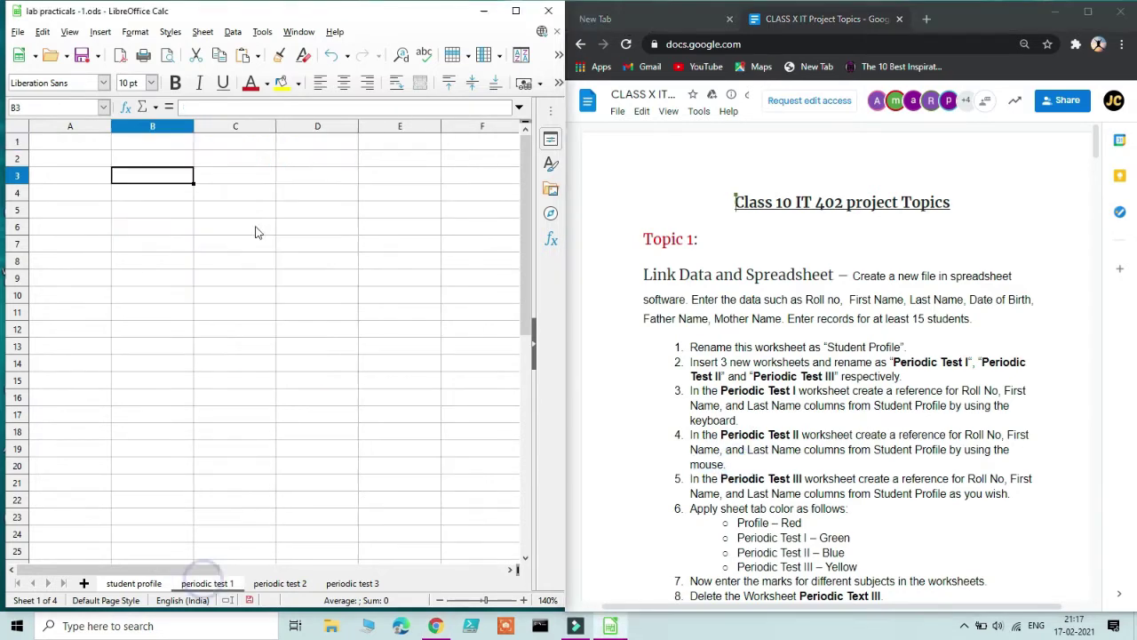
click(139, 588)
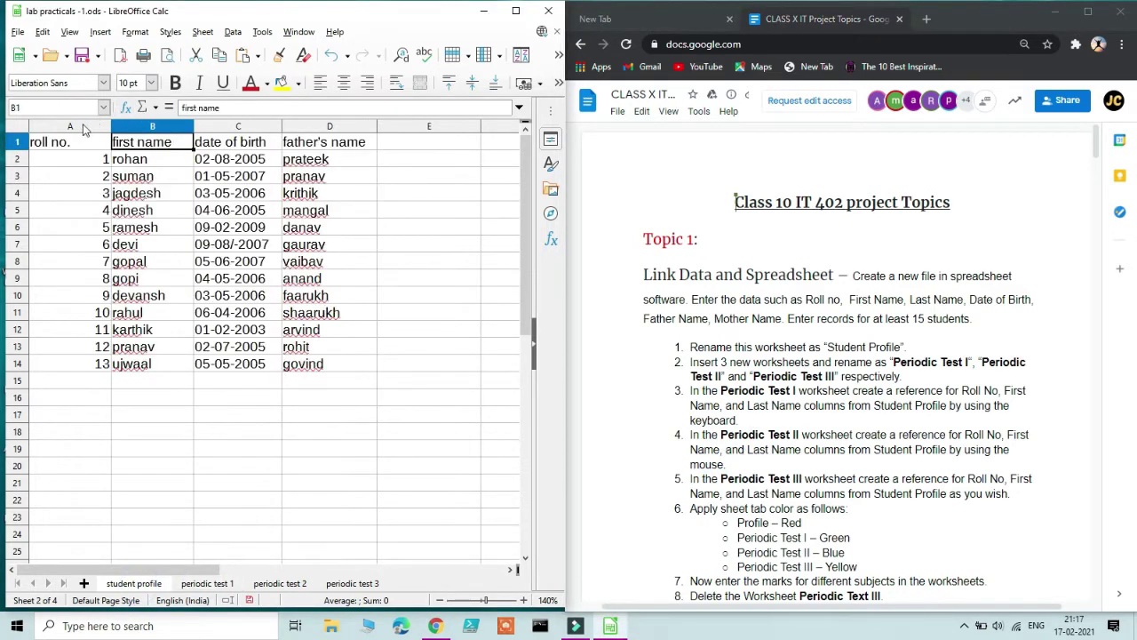
click(72, 151)
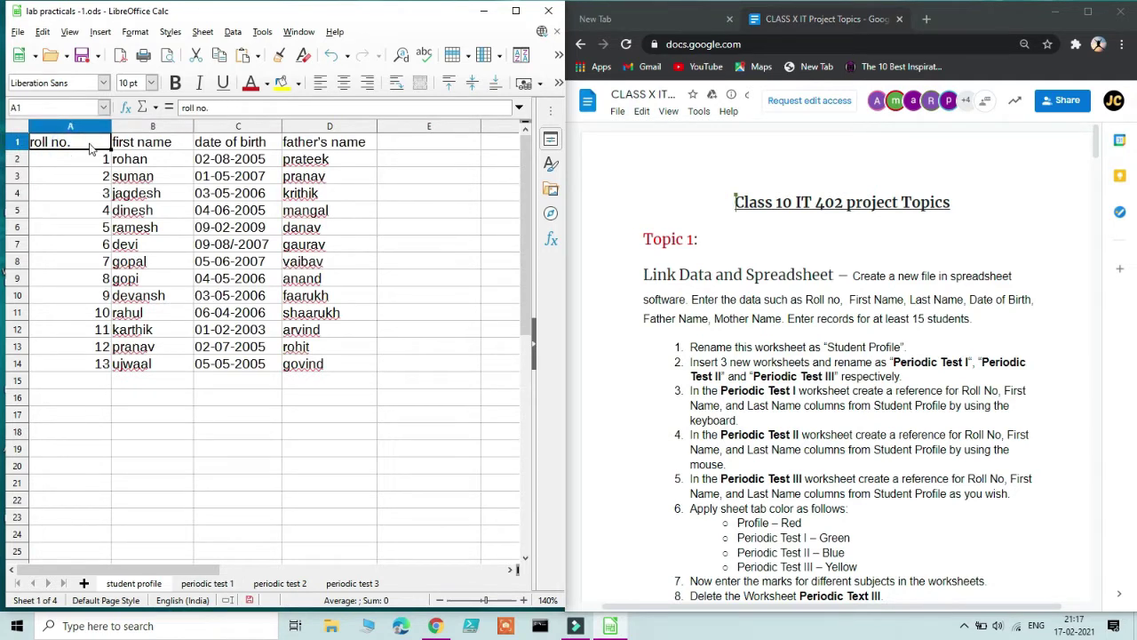
click(211, 583)
click(121, 158)
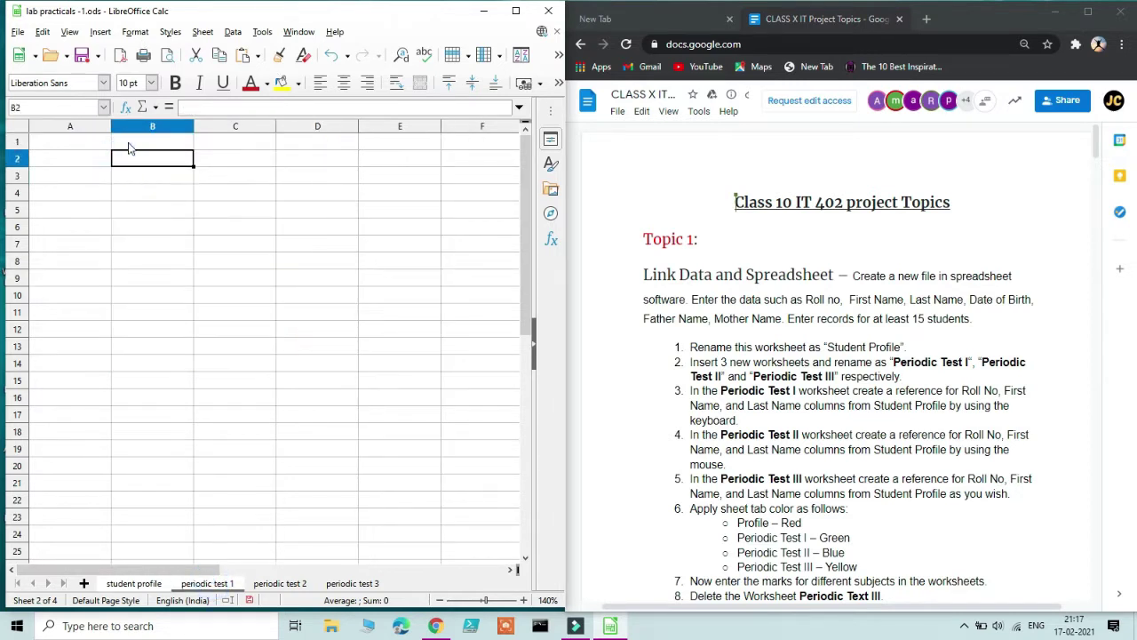
click(101, 142)
click(94, 160)
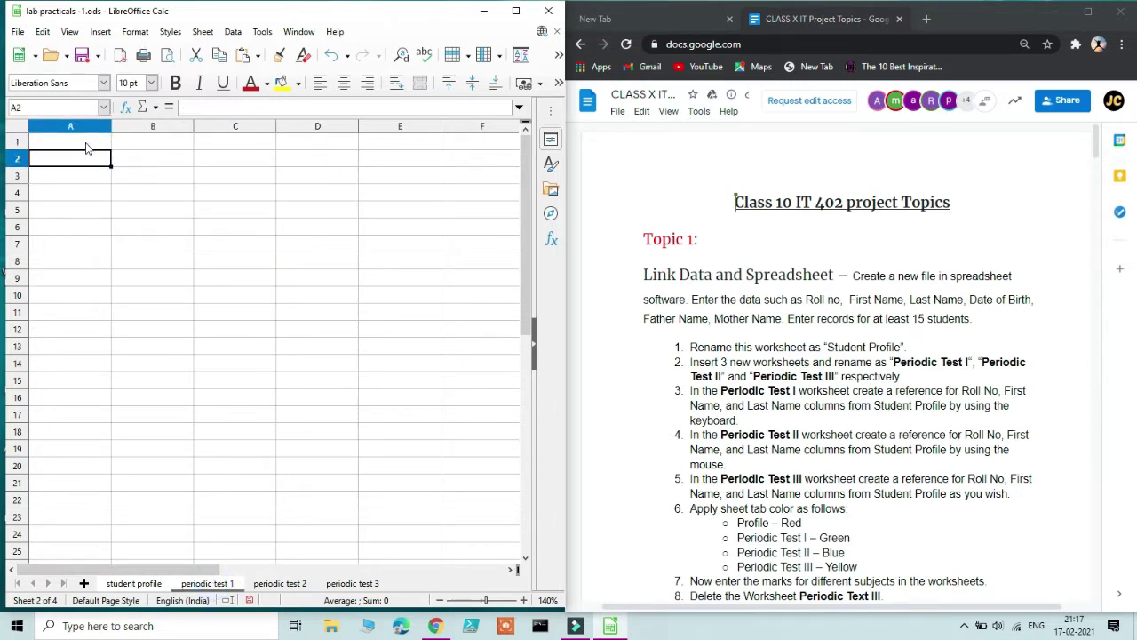
Enter a formula in B2 of periodic test 1 that references the roll no. header, =$'student profile'.A1.
click(125, 158)
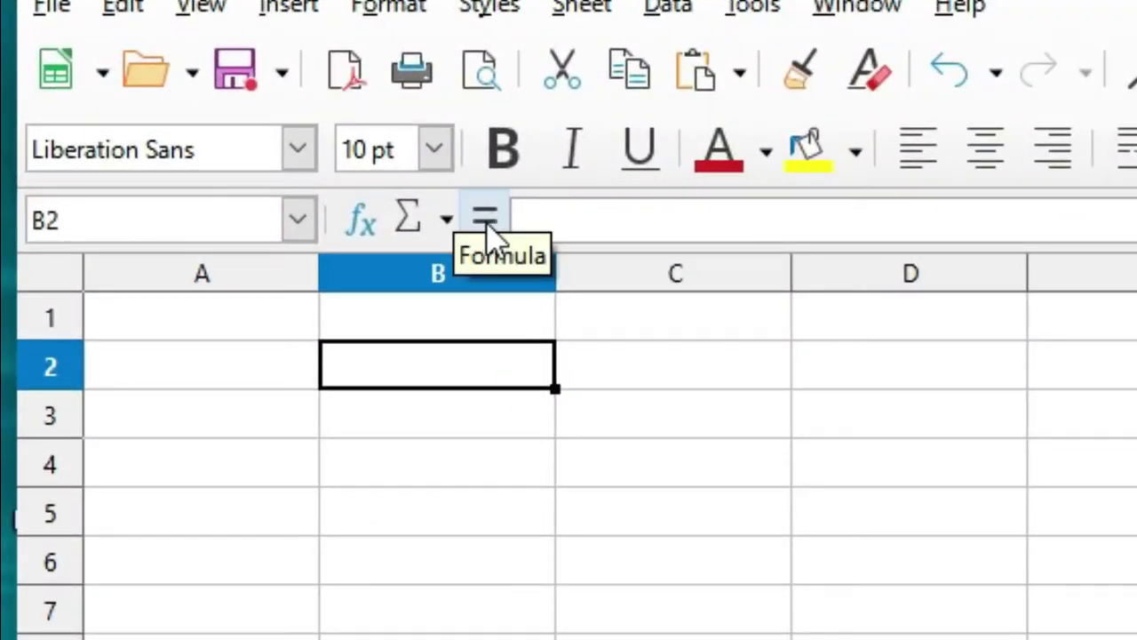
click(484, 216)
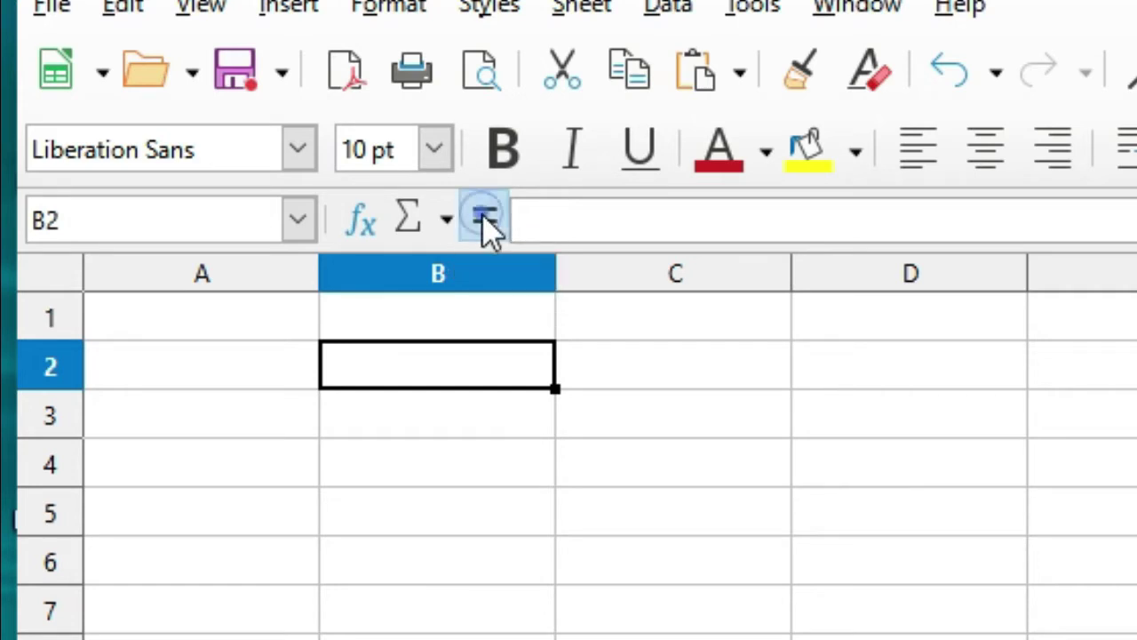
click(375, 372)
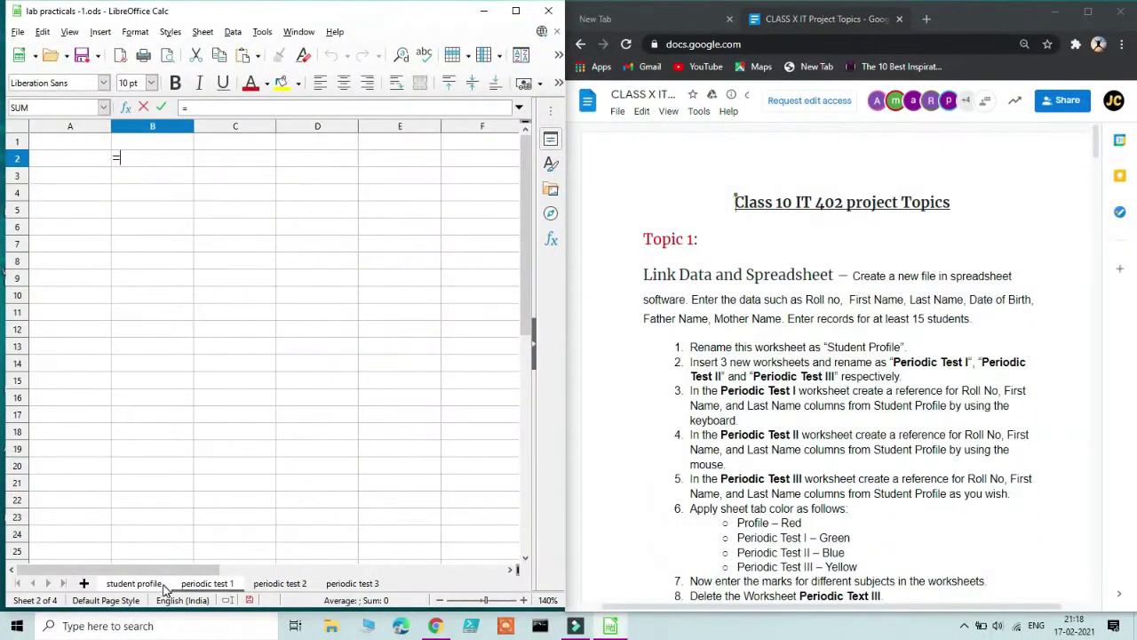
click(151, 584)
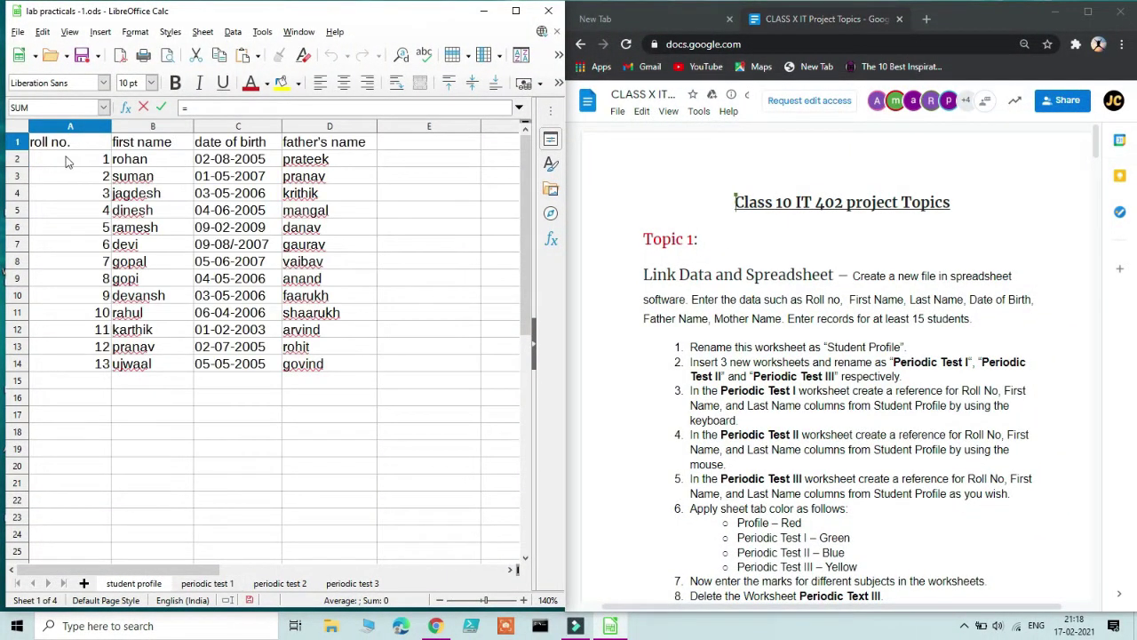
click(121, 158)
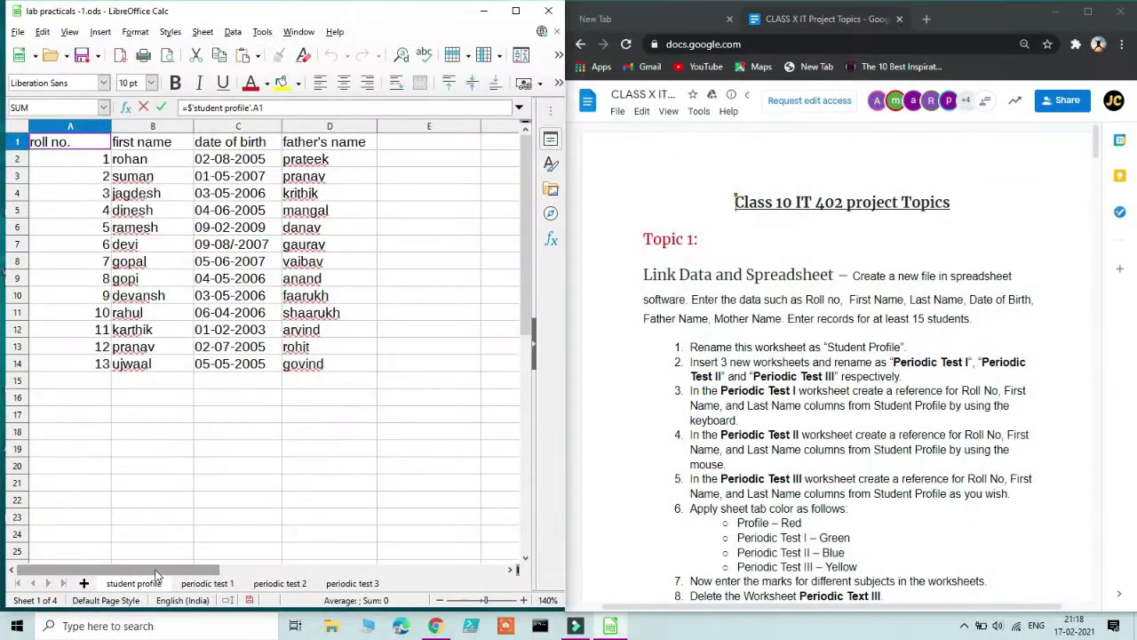
click(162, 108)
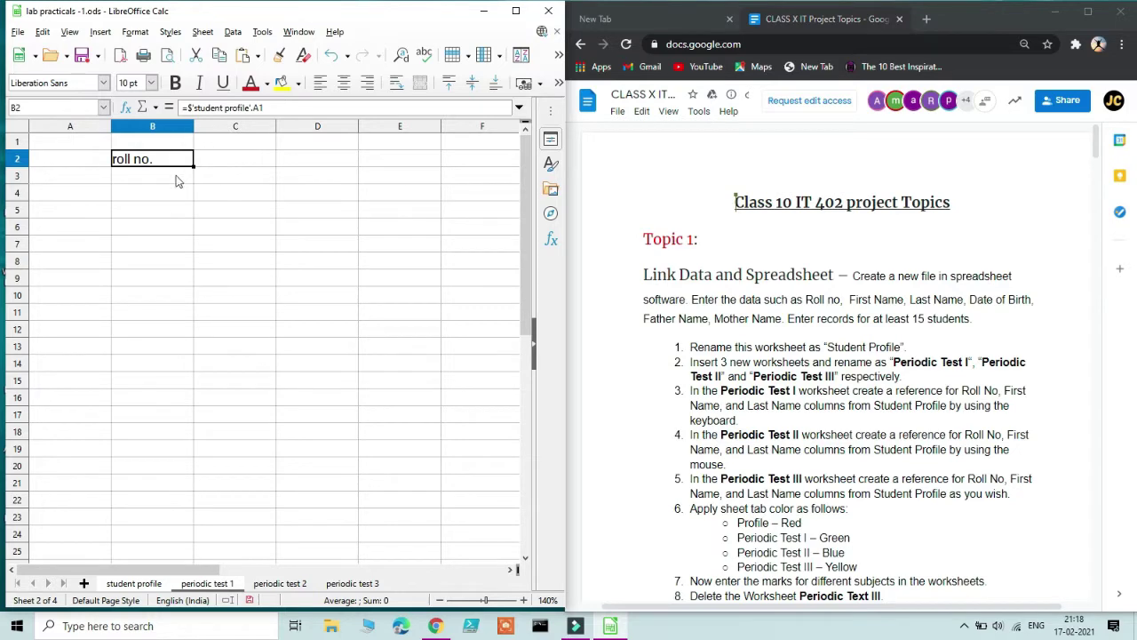
Compare the reference formula in B2 of periodic test 1 with its source cell A1 in student profile.
click(159, 586)
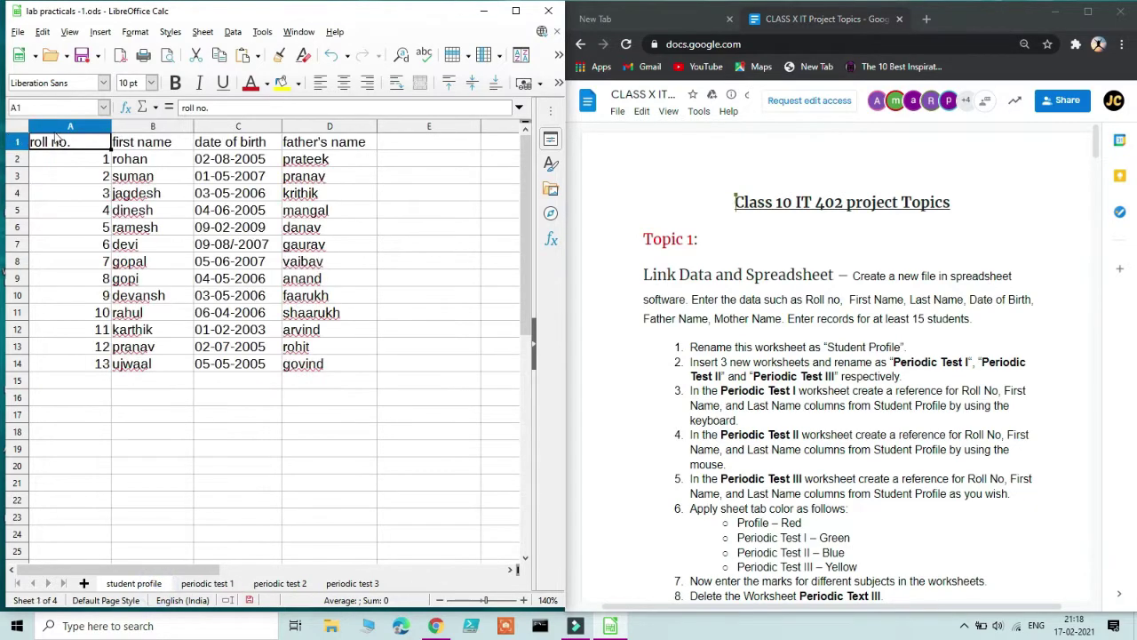
click(209, 585)
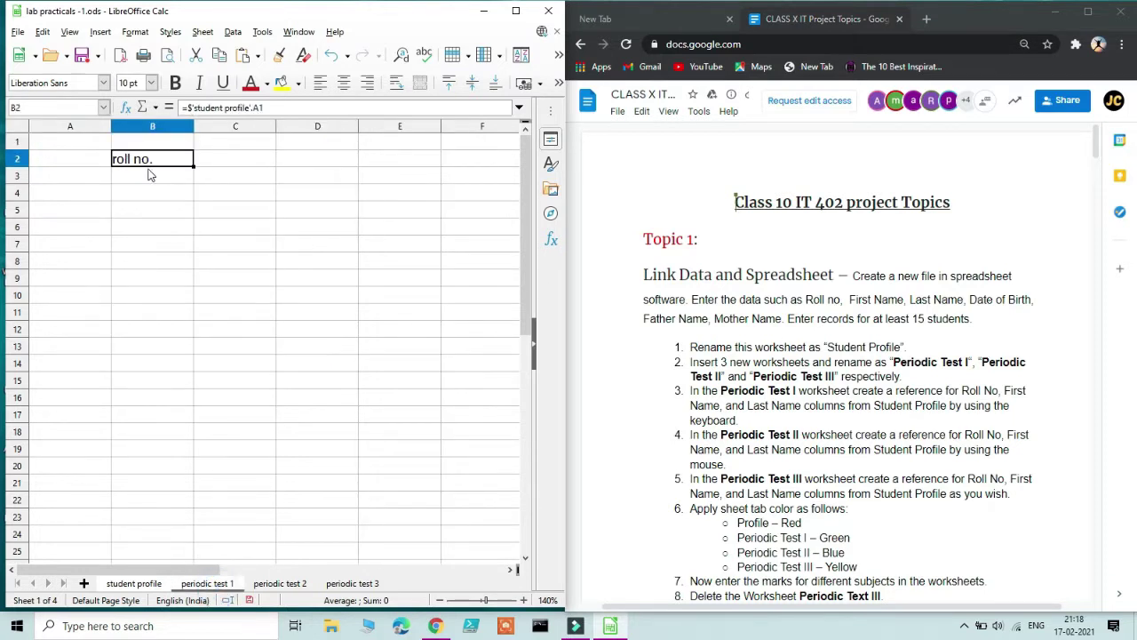
drag(278, 107, 182, 107)
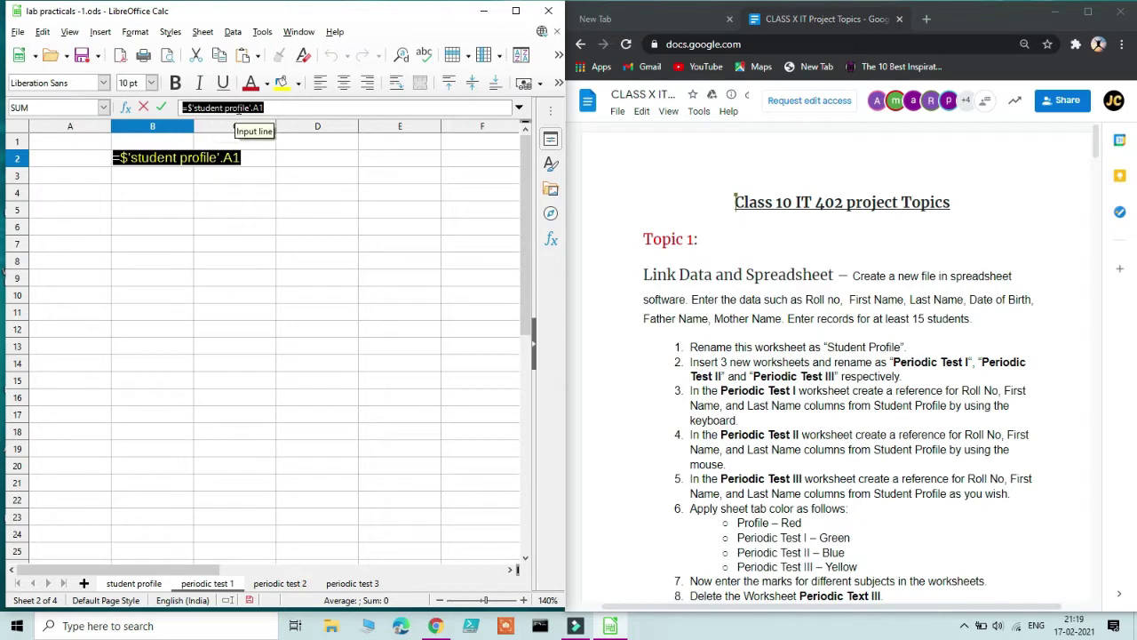
click(133, 584)
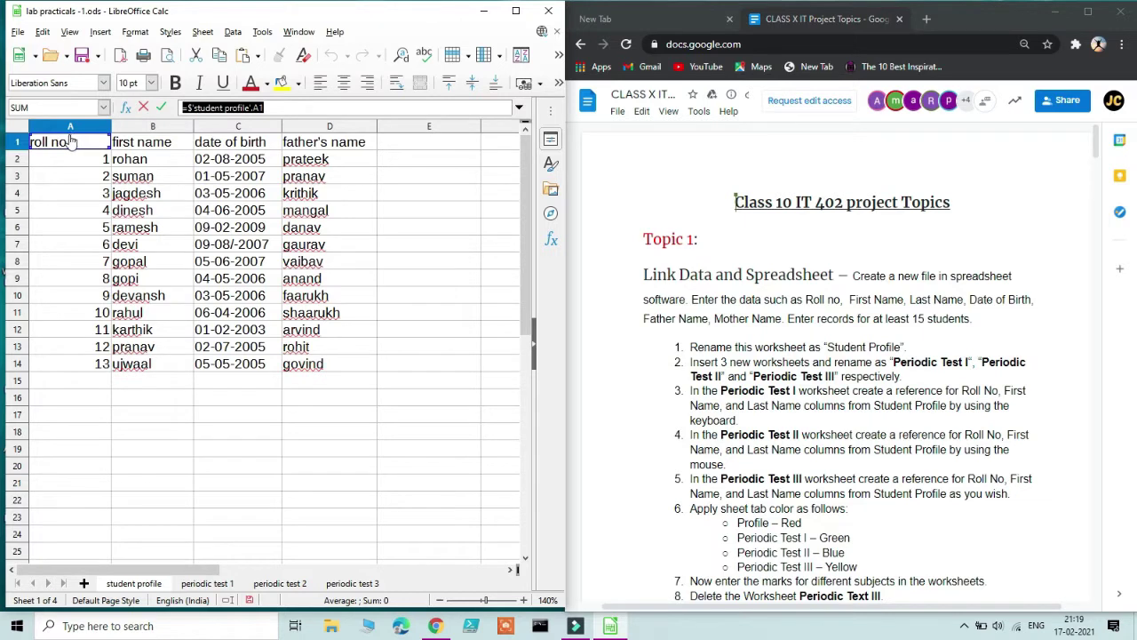
click(207, 584)
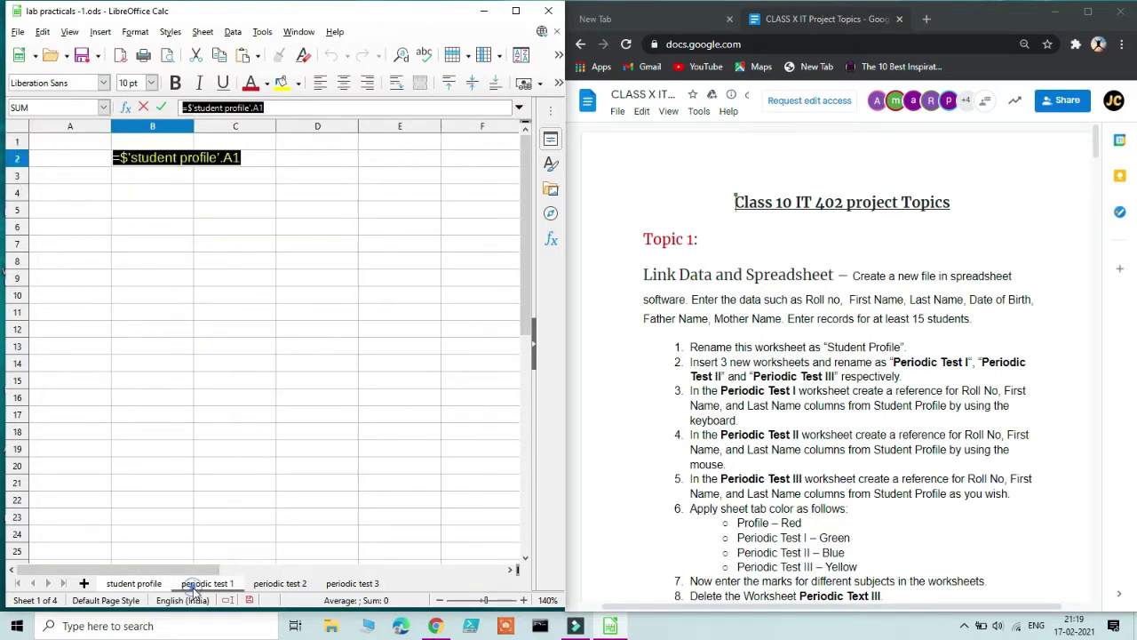
key(Return)
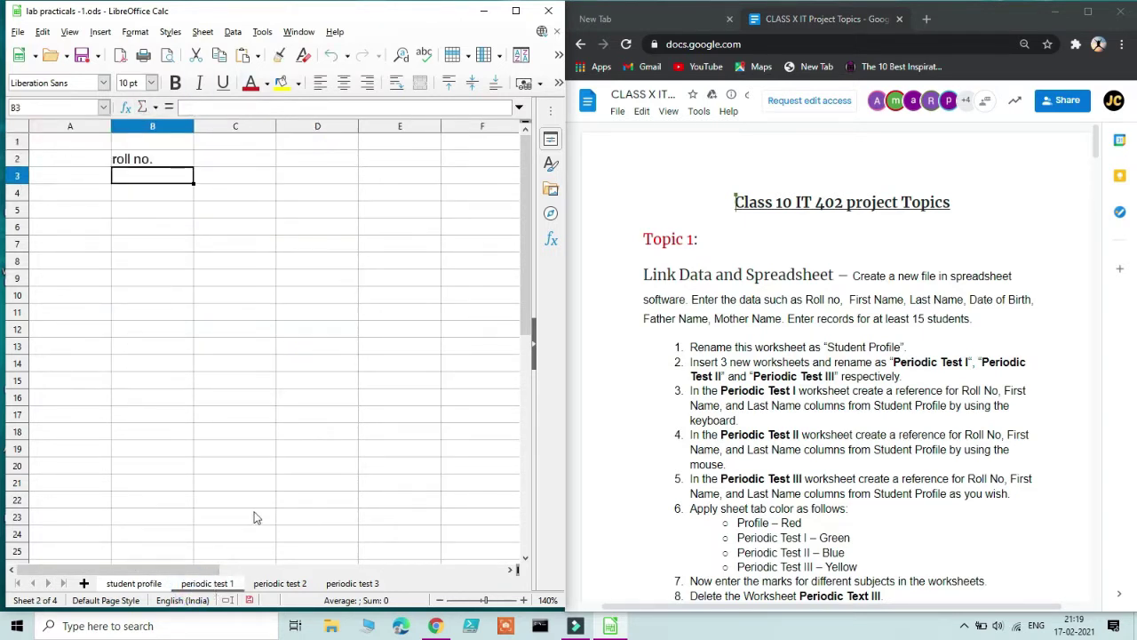
Fill the roll no. reference in periodic test 1 down from B2 to B15.
click(186, 164)
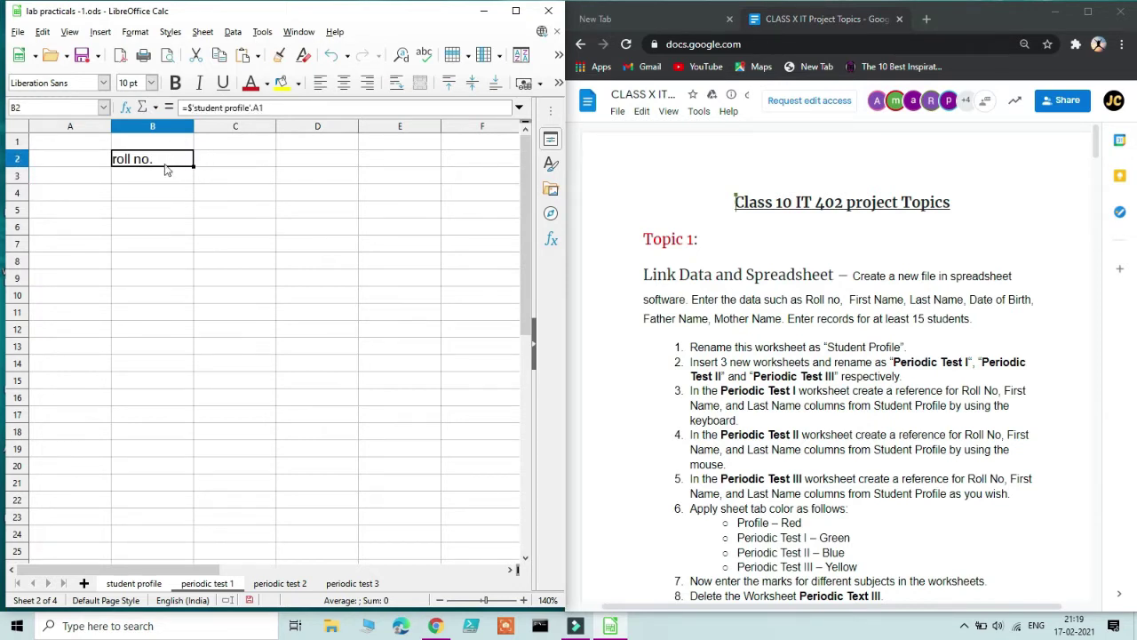
drag(192, 166, 189, 397)
click(203, 381)
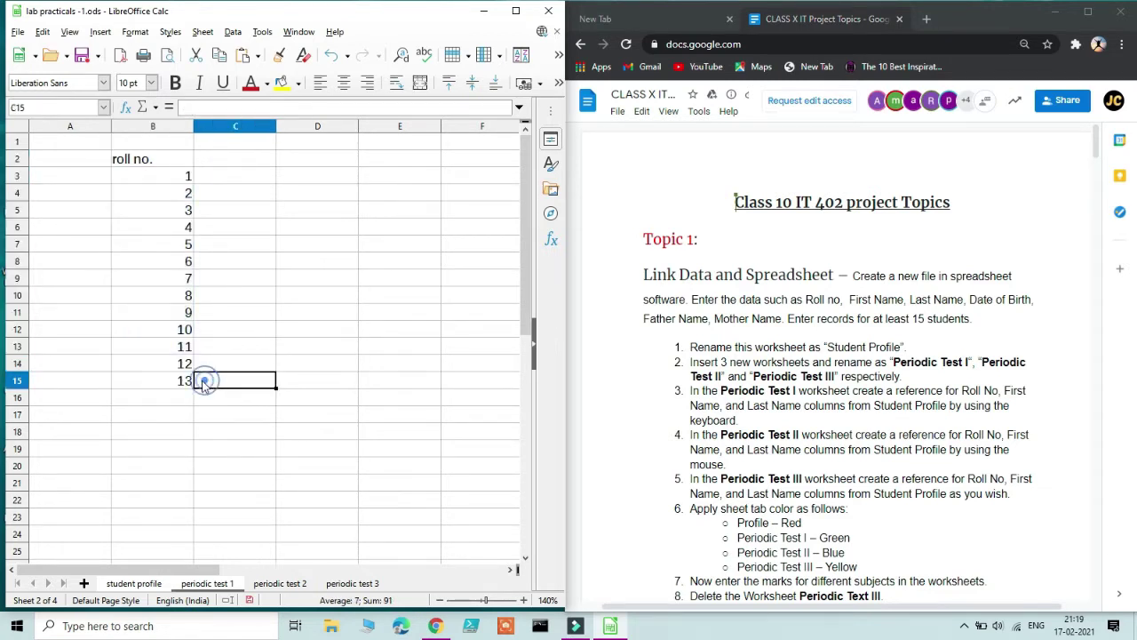
Try to extend the roll no. reference in periodic test 1 down to B17, and check the row below the last student profile record.
click(146, 587)
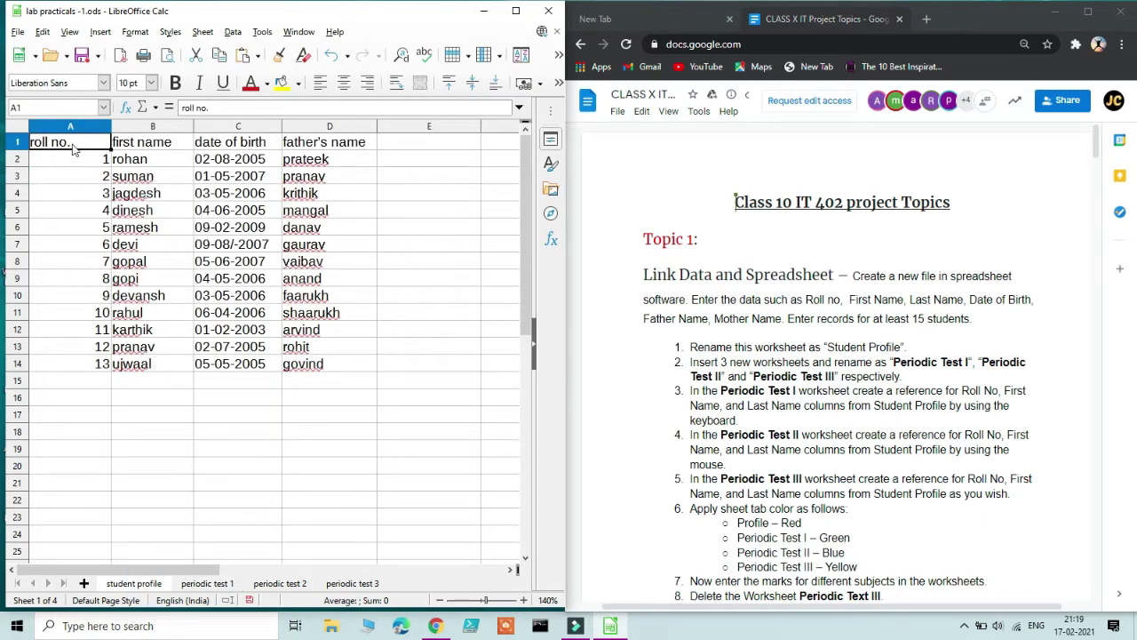
click(207, 584)
click(176, 167)
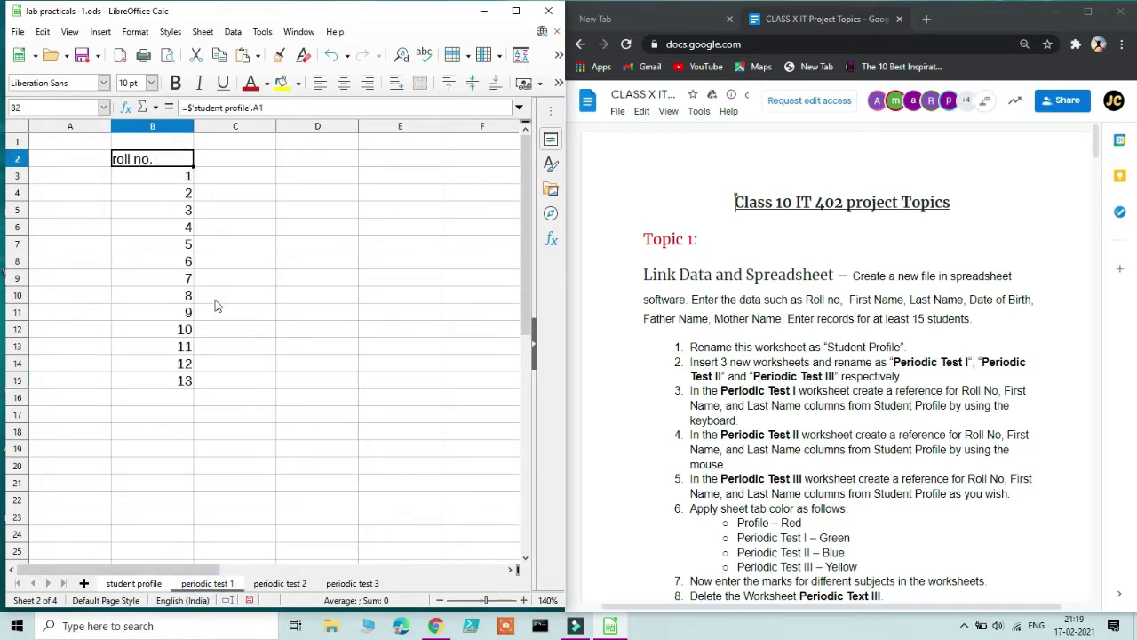
drag(193, 165, 189, 419)
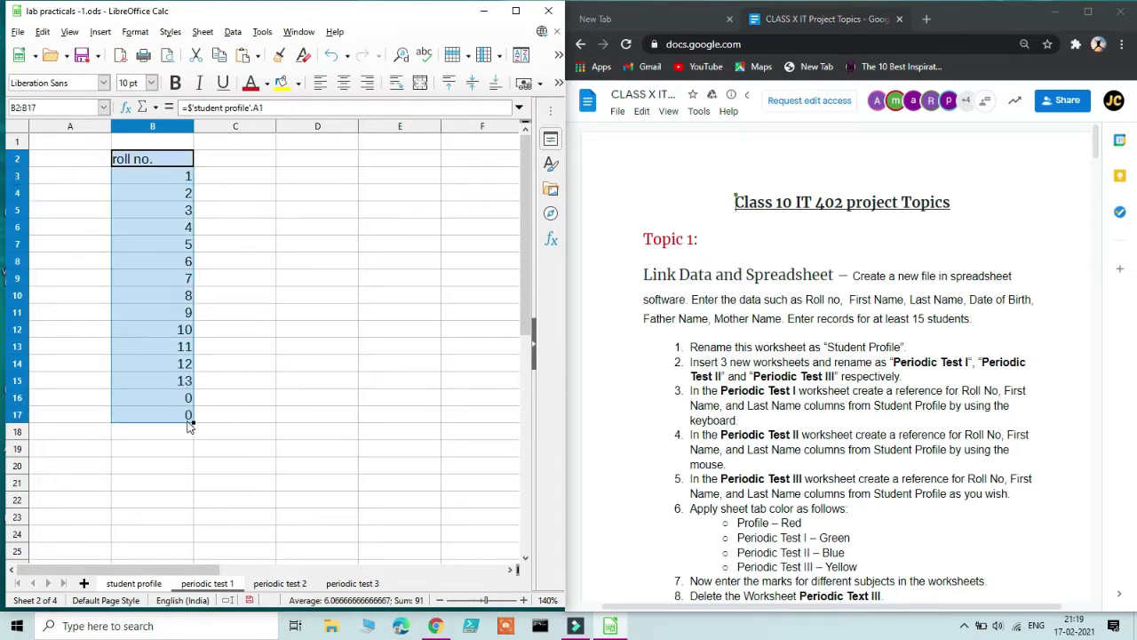
click(133, 583)
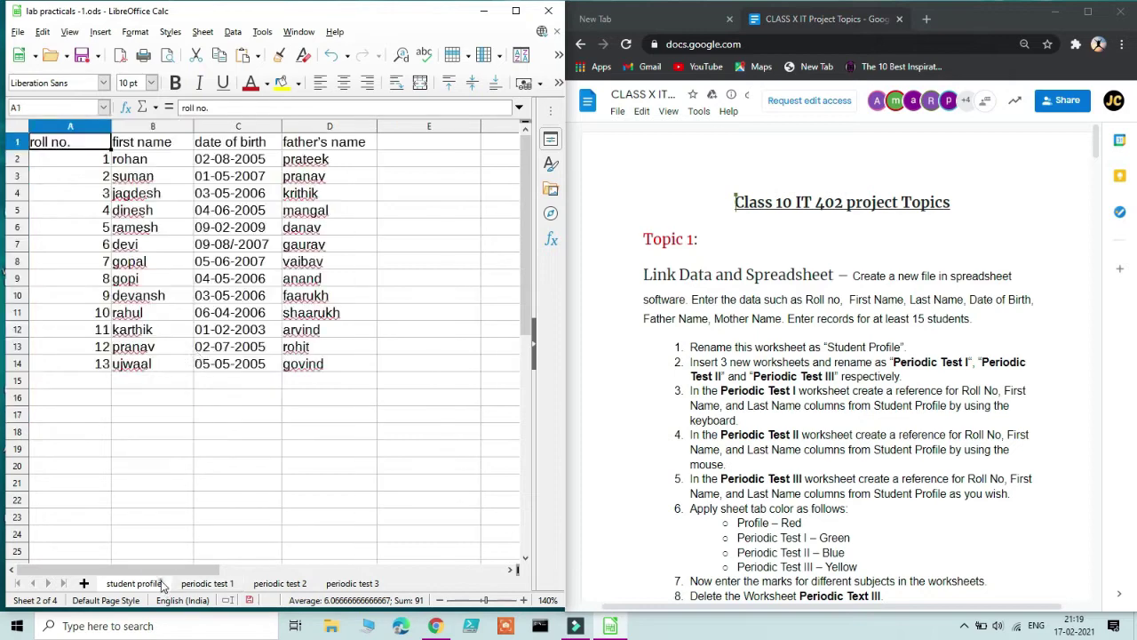
click(80, 384)
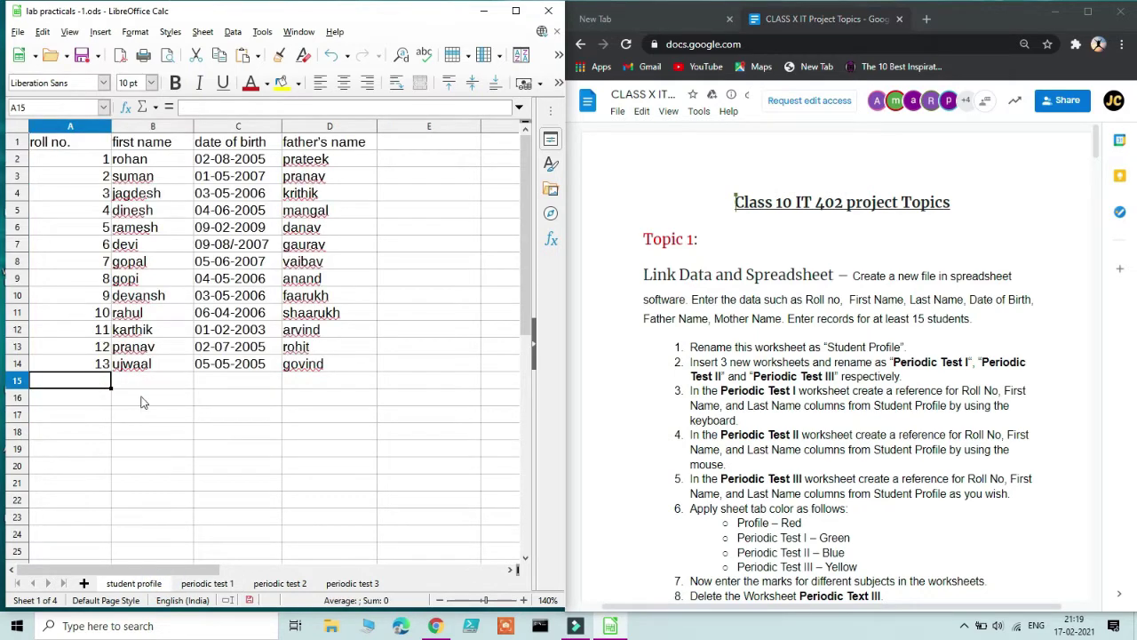
click(207, 583)
Reference the first name header in C2 of periodic test 1 with the formula =$'student profile'.B1.
click(678, 434)
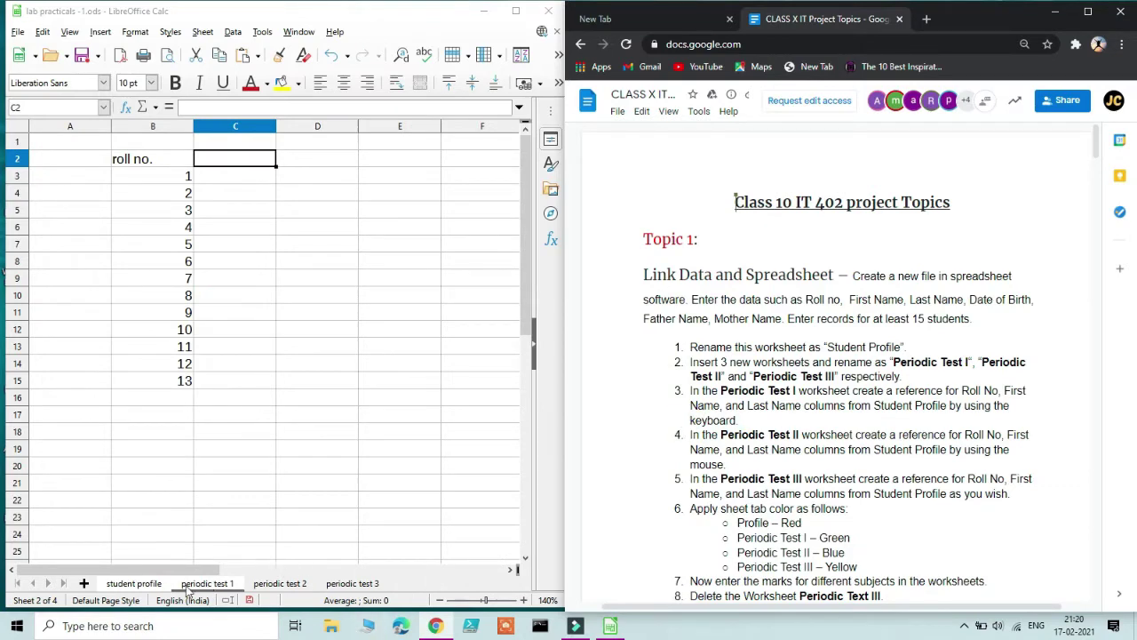
click(133, 583)
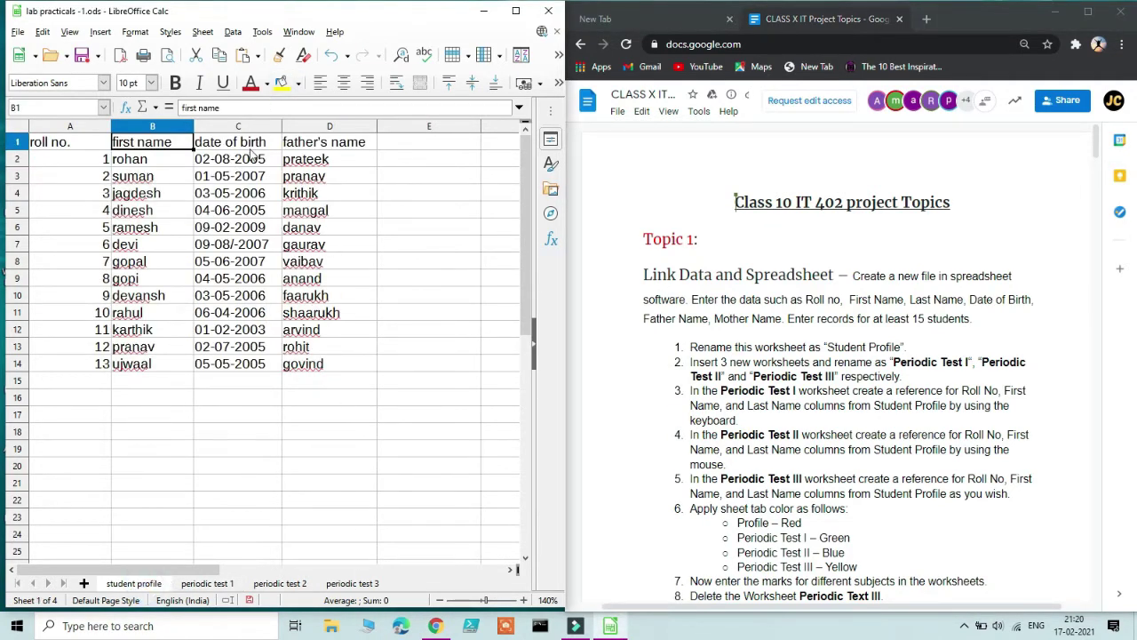
click(182, 585)
text(=)
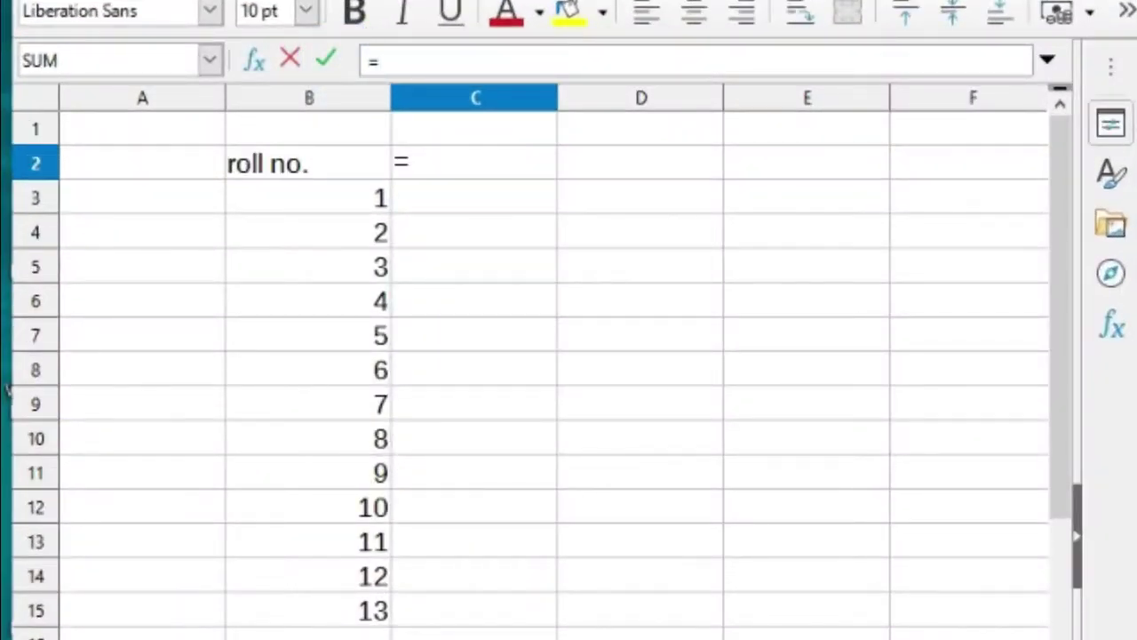
key(ctrl+Page_Up)
click(333, 146)
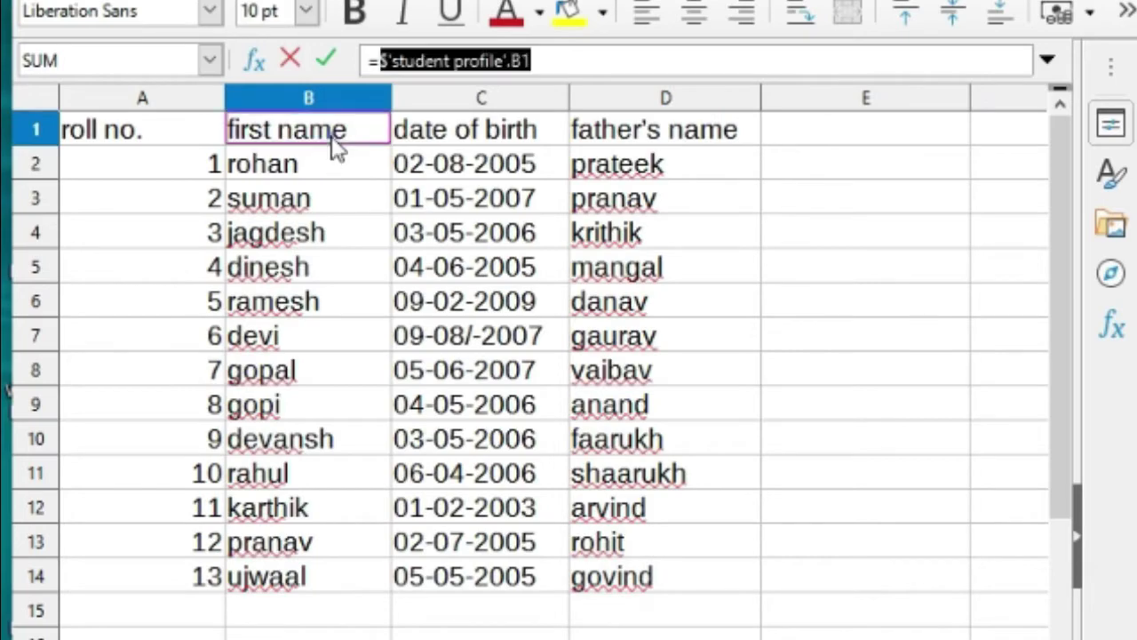
click(328, 55)
click(591, 161)
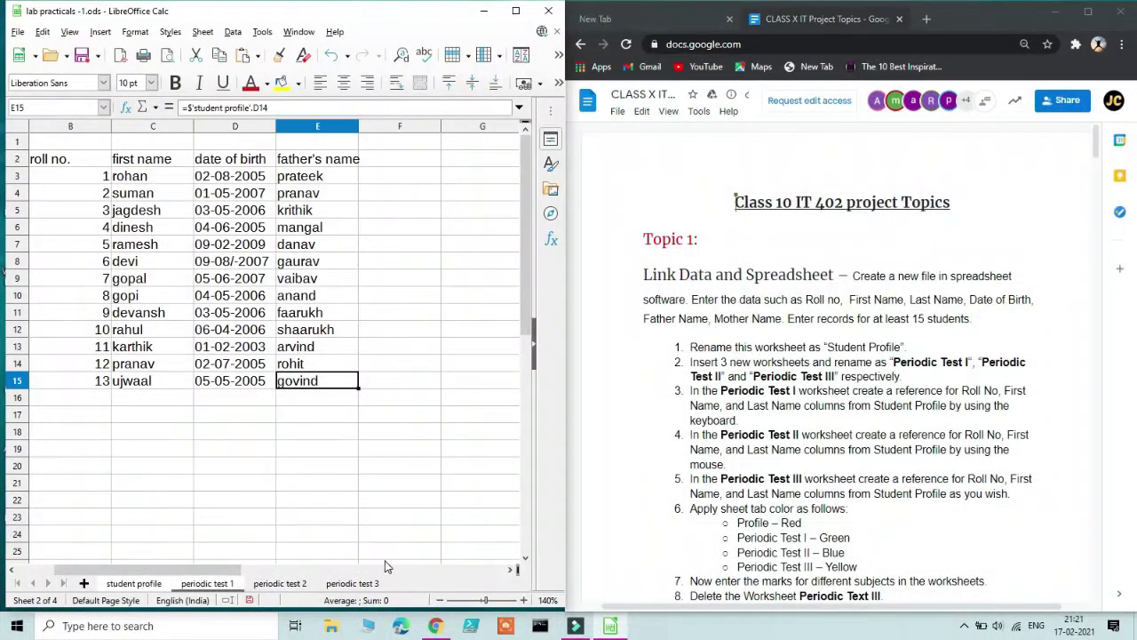
Write the formula =$'student profile'.a1 in B2 of periodic test 2 to reference the roll no. header.
click(280, 583)
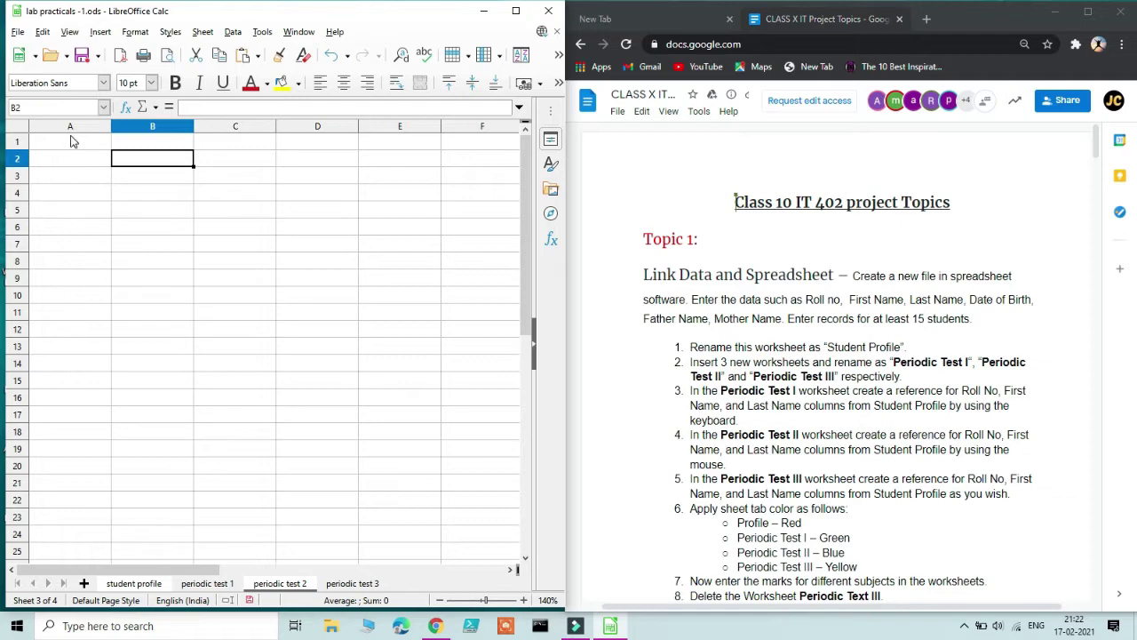
double_click(122, 156)
text(=)
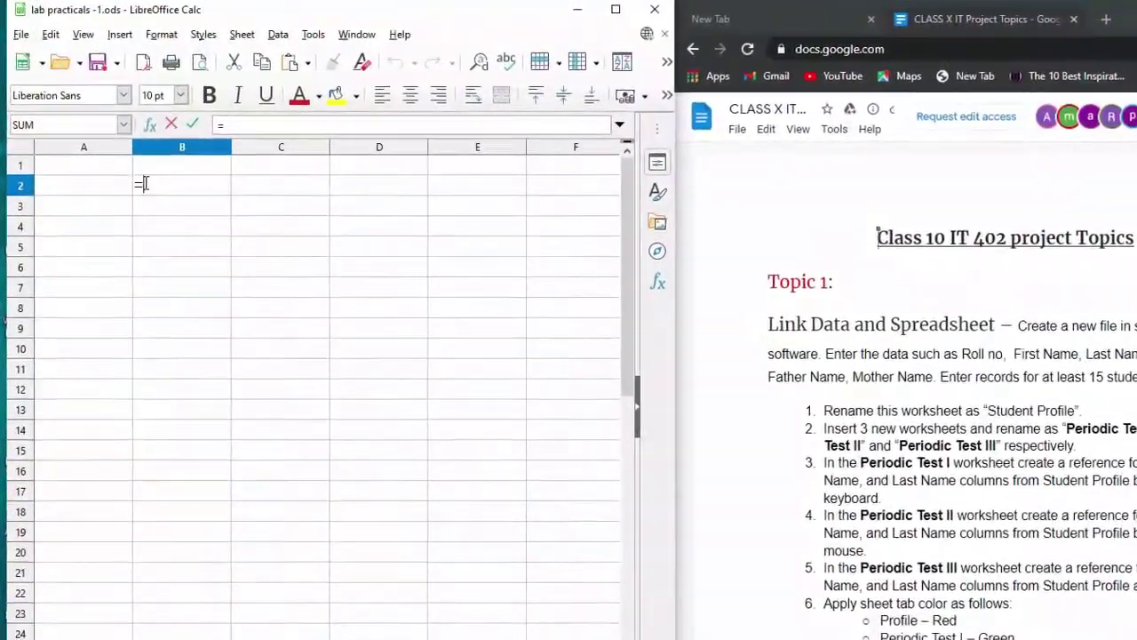
text($)
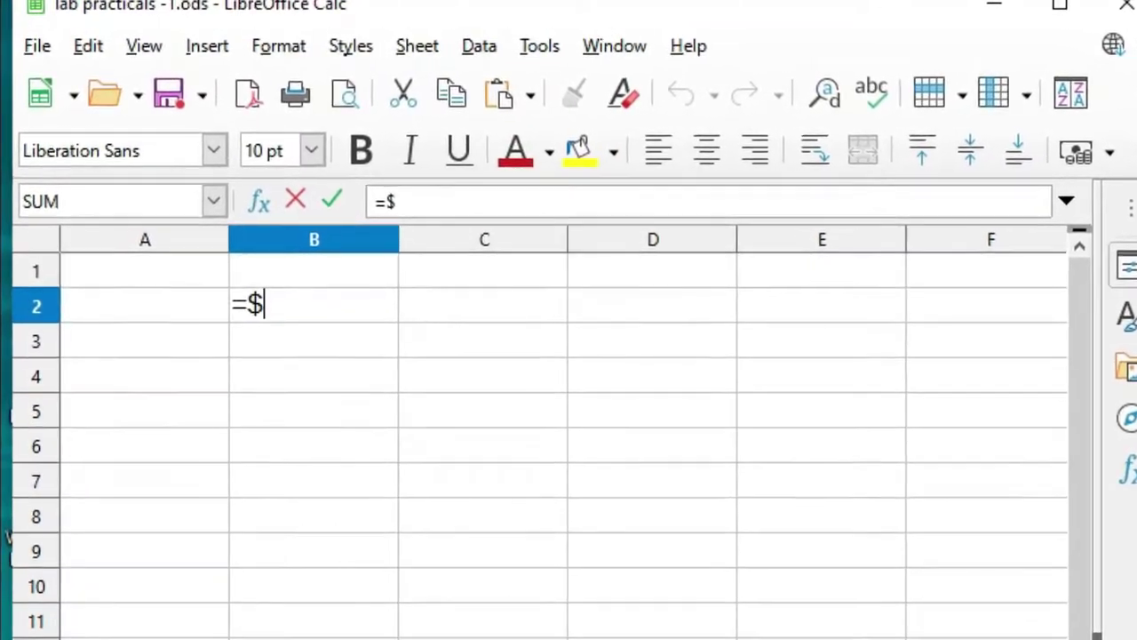
text('student)
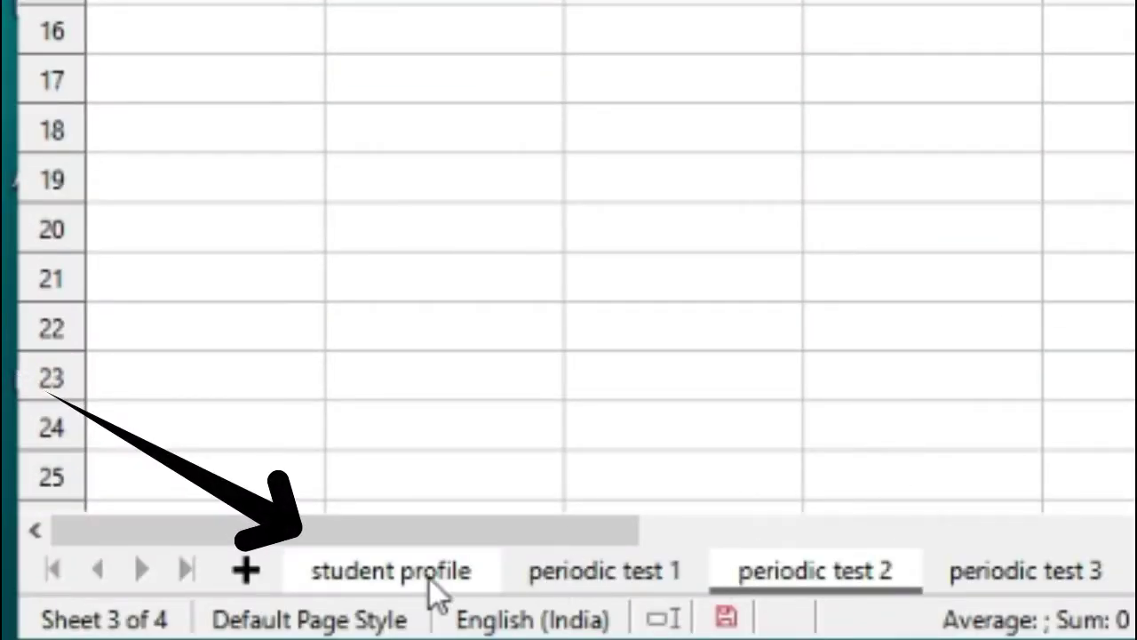
click(391, 570)
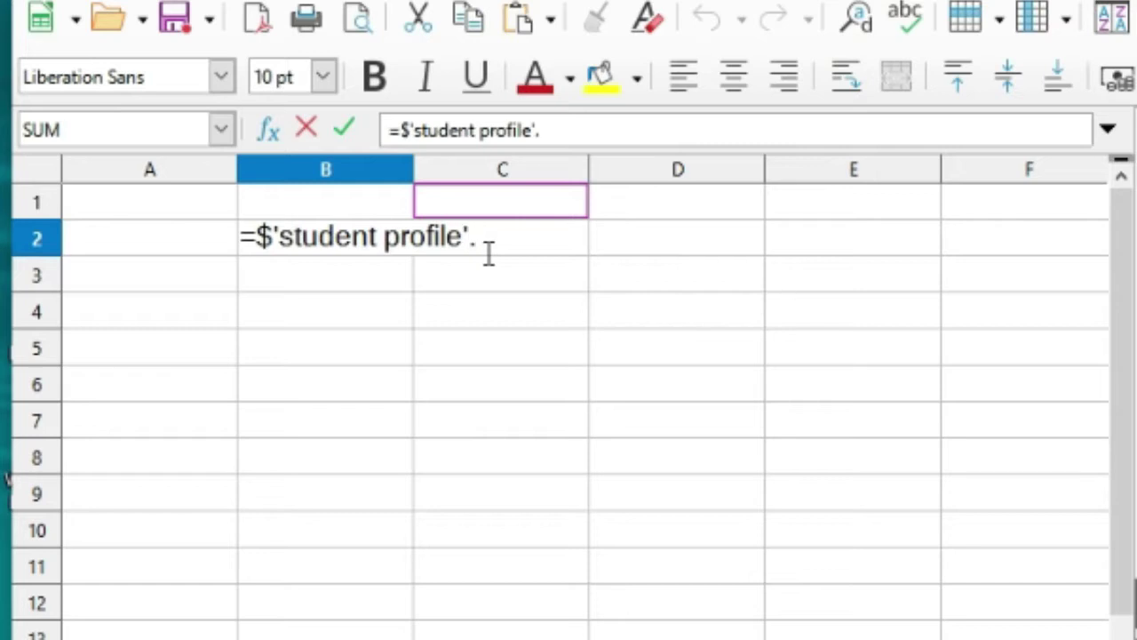
text(a1)
key(Return)
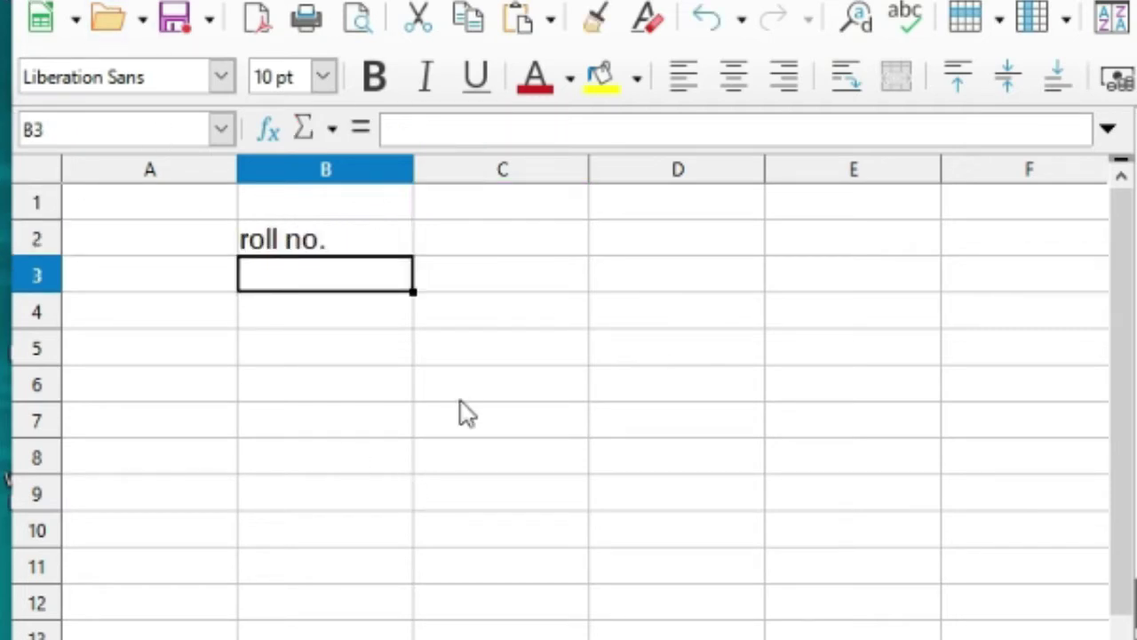
Write the formula =$'student profile'.b1 in C2 of periodic test 2 to reference the first name header.
click(486, 218)
click(490, 239)
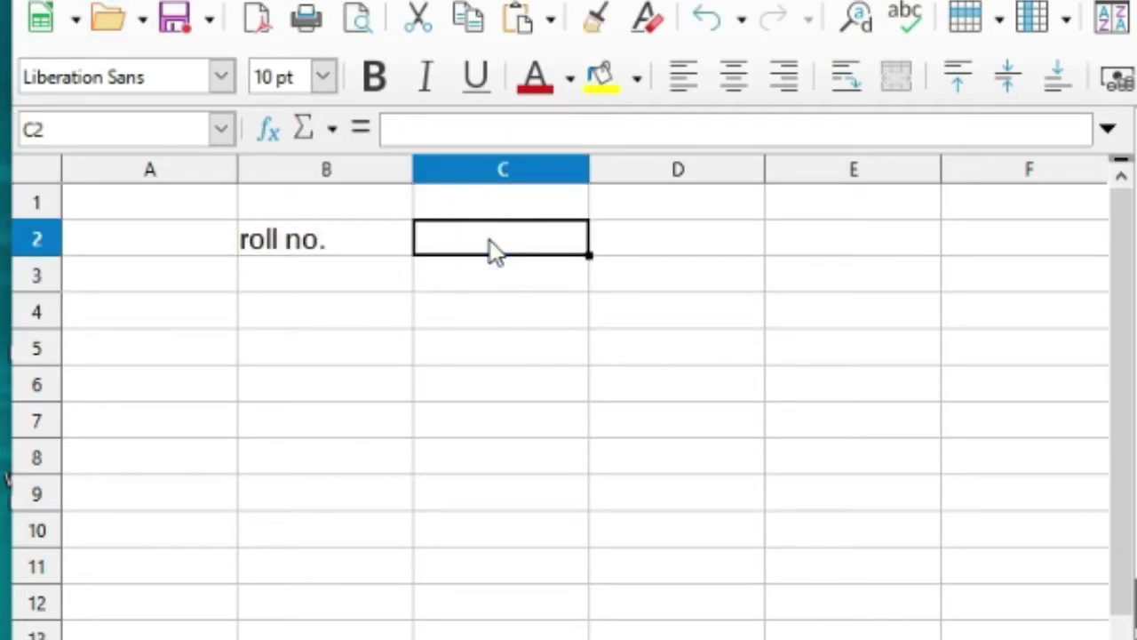
double_click(495, 247)
text(=)
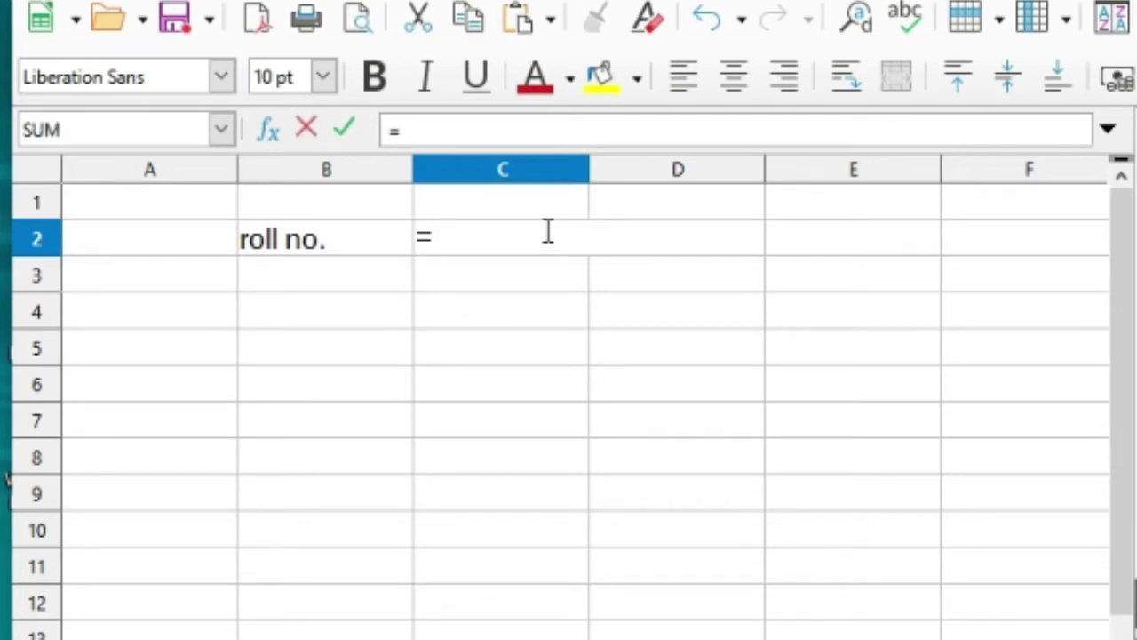
text($'student)
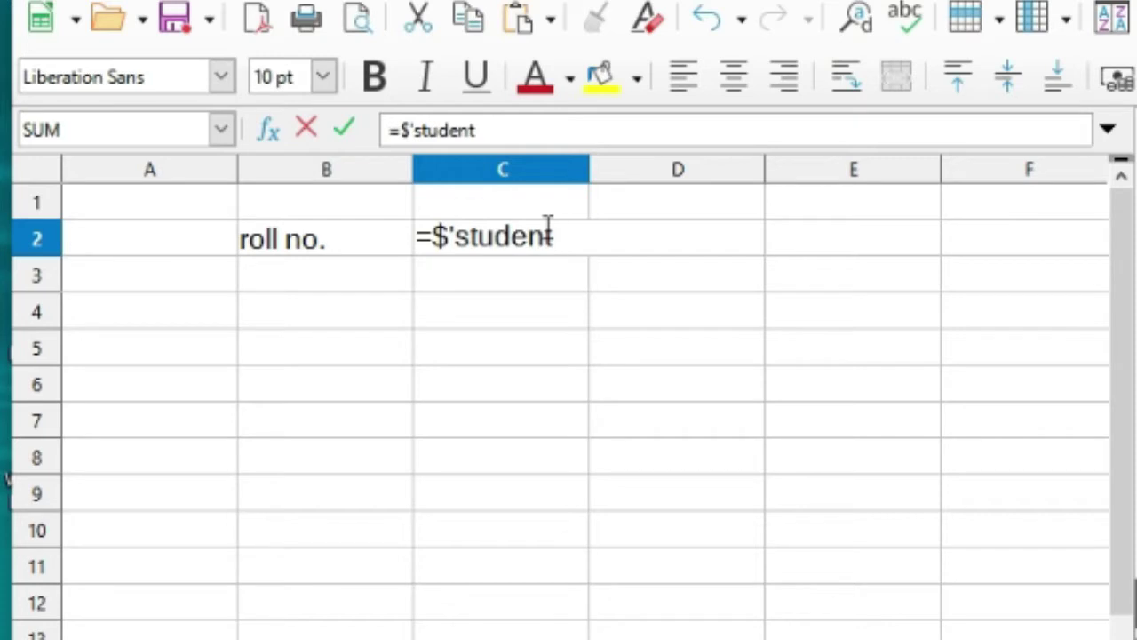
text( profile'.)
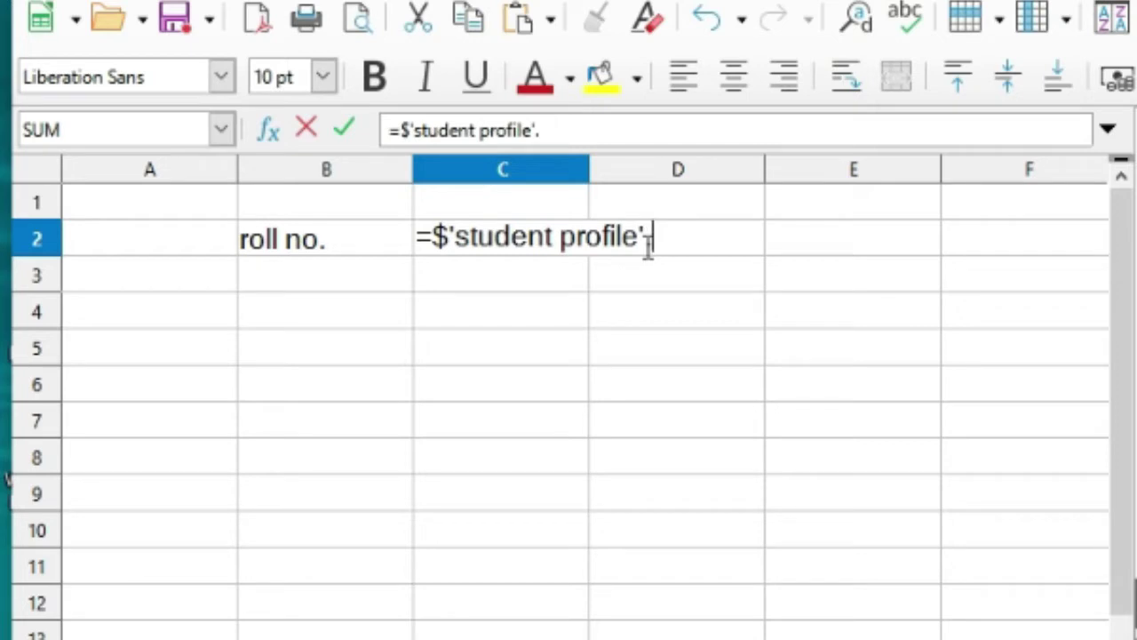
text(b1)
key(Return)
click(645, 242)
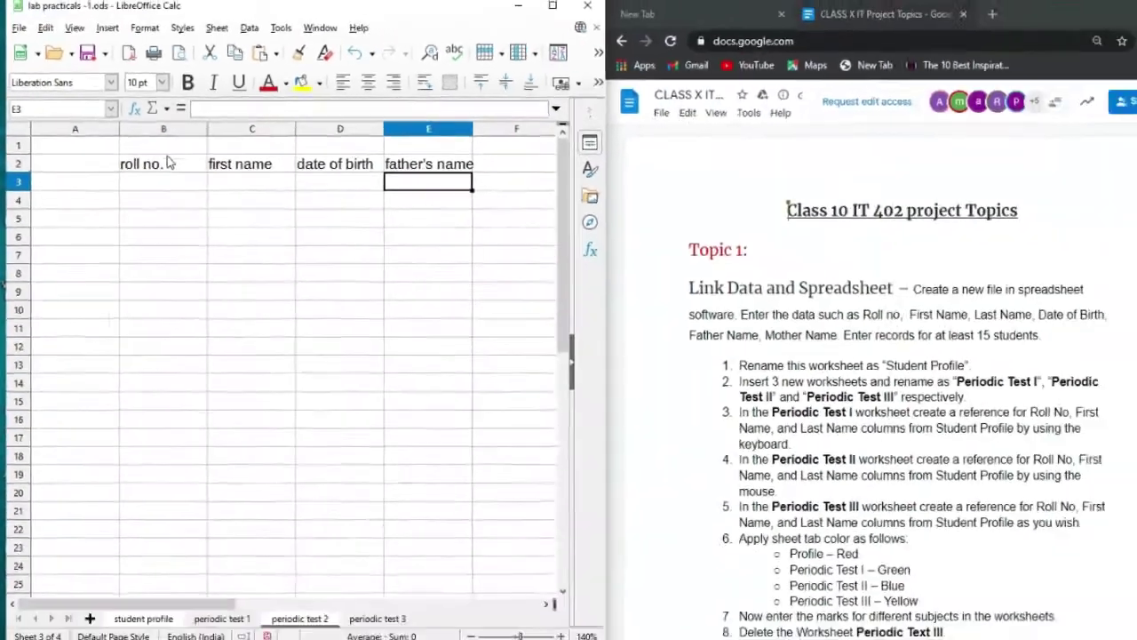
Fill the roll no. reference in periodic test 2 down from B2 to B15, and select the first name header in C2.
click(153, 158)
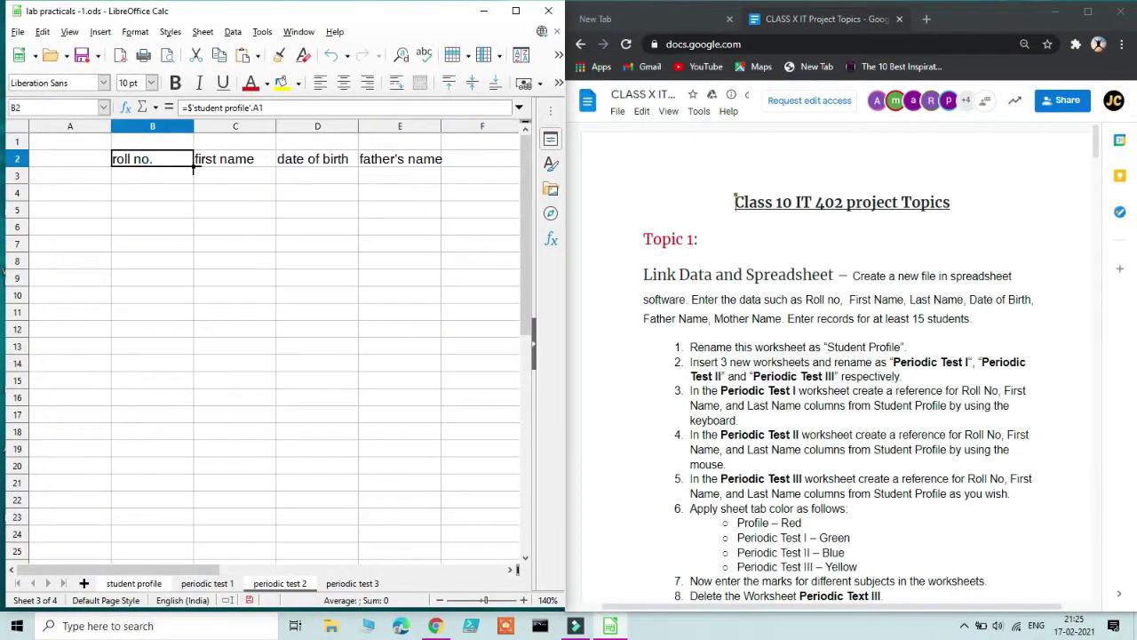
drag(193, 166, 190, 384)
click(242, 162)
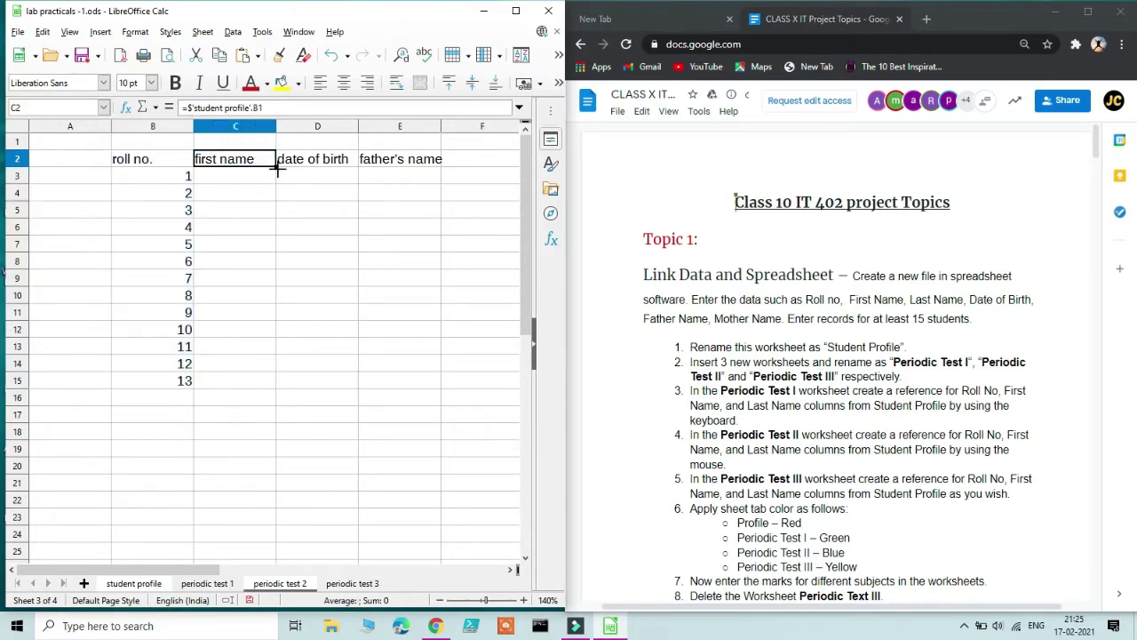
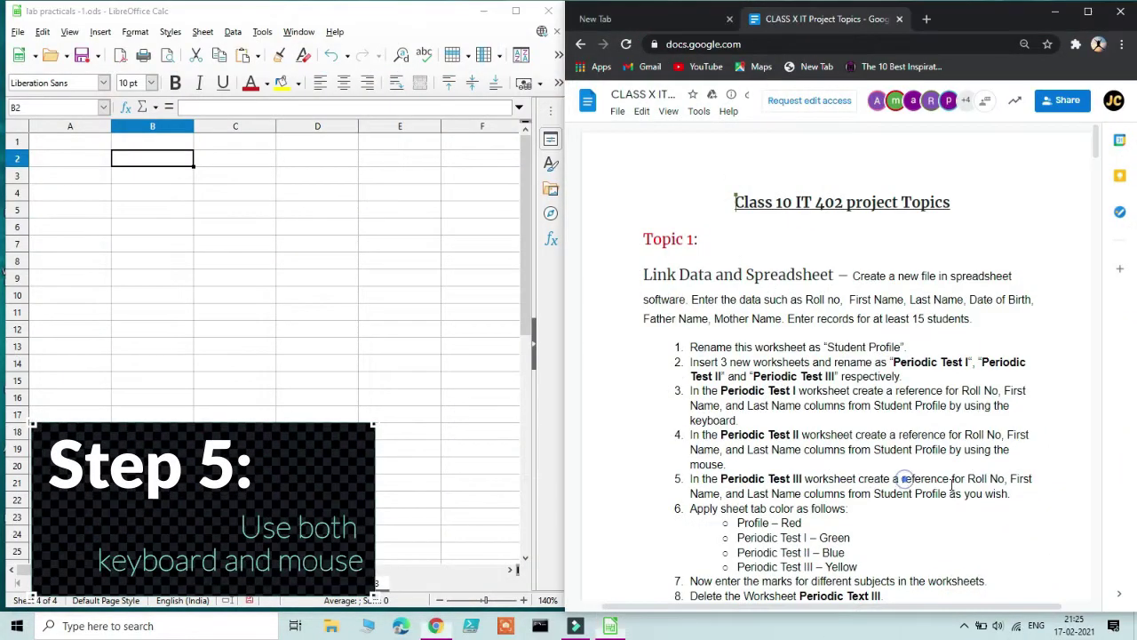
Read instruction 5 in the project document, and reference the roll no. header in A1 of student profile from B2 of periodic test 3.
drag(967, 480, 1005, 481)
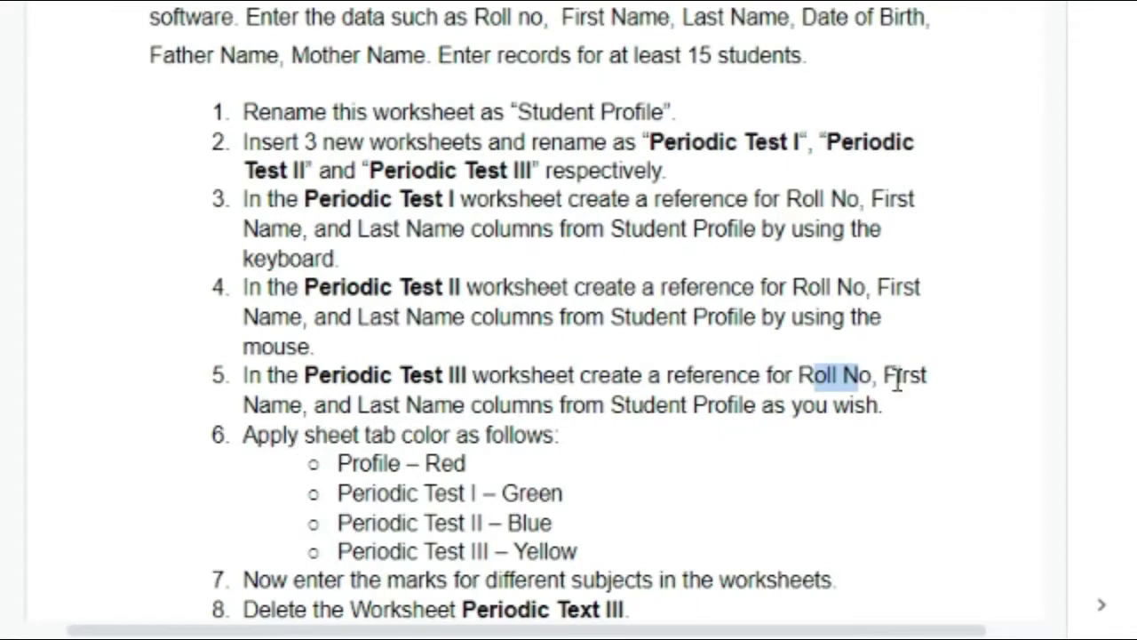
drag(793, 405, 884, 405)
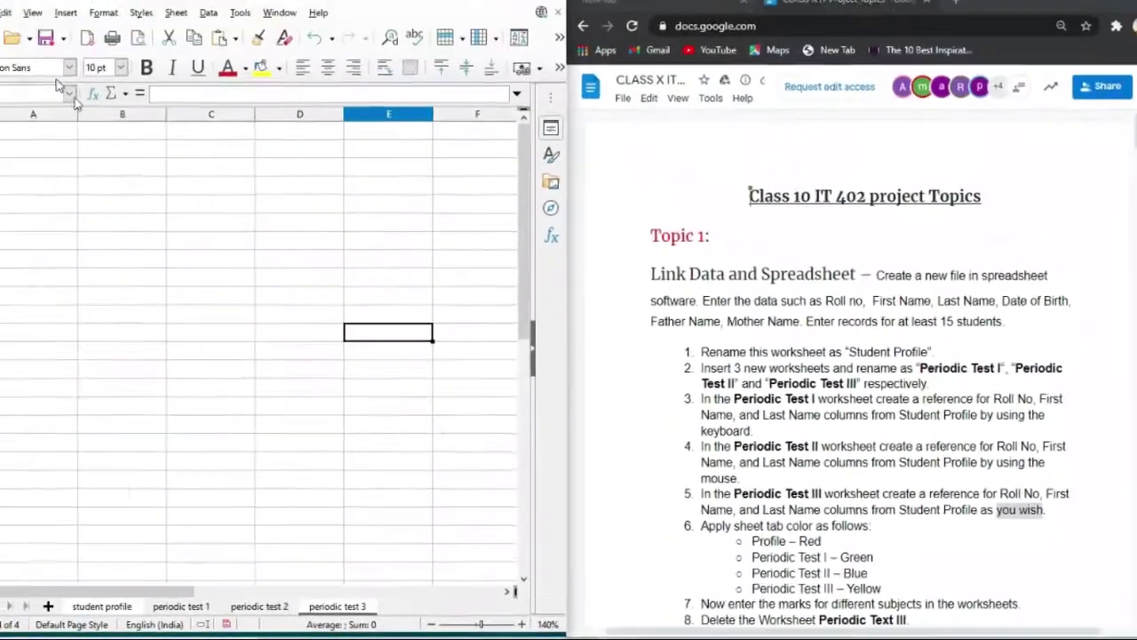
click(155, 165)
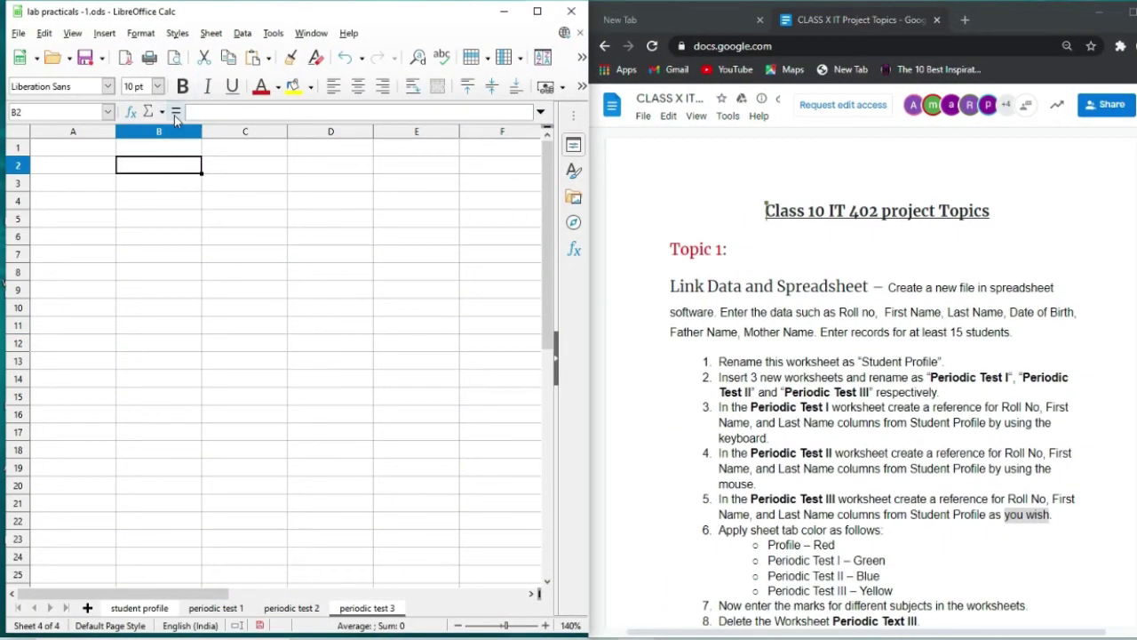
text(=)
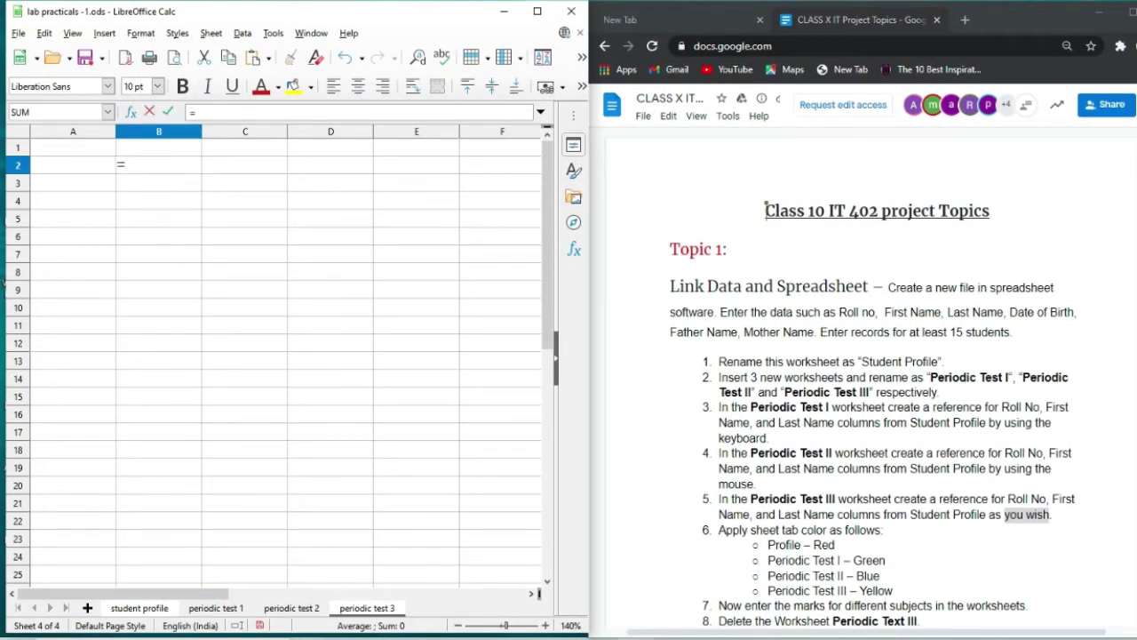
click(156, 612)
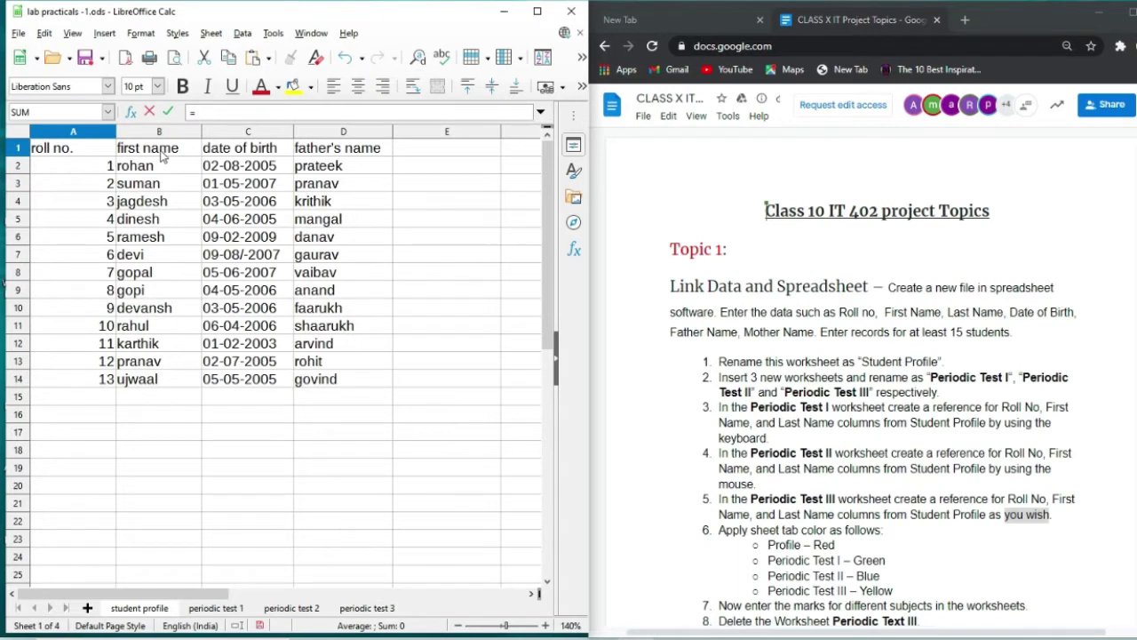
click(91, 149)
key(Return)
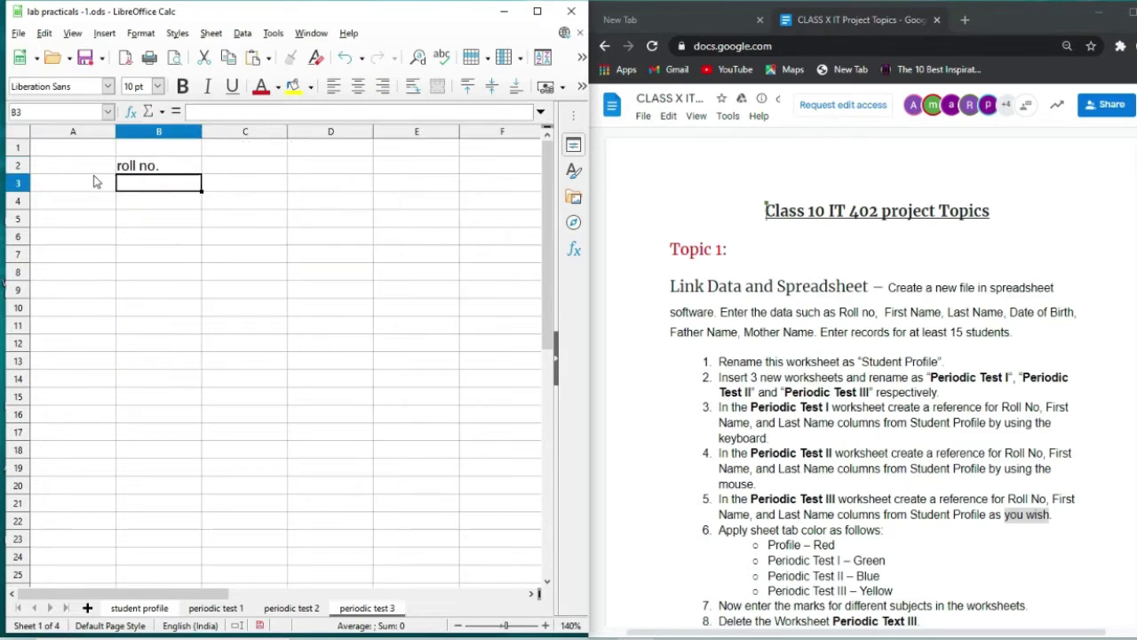
Reference the first name header in C2 of periodic test 3 with the formula =$'student profile'.B1.
click(214, 164)
text(=)
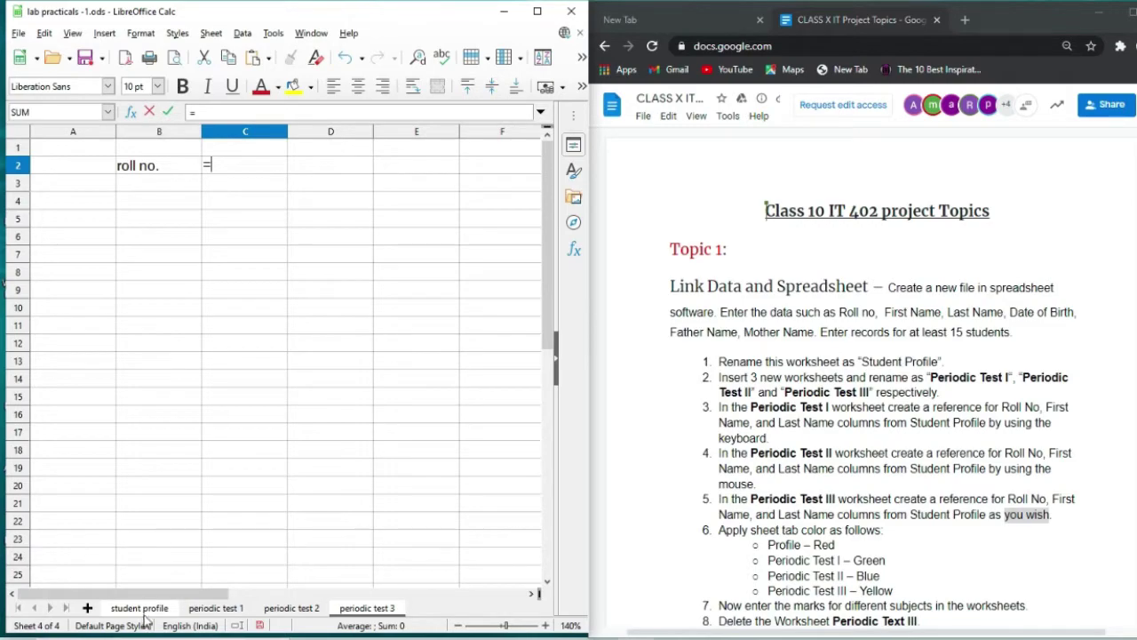
click(144, 610)
click(147, 149)
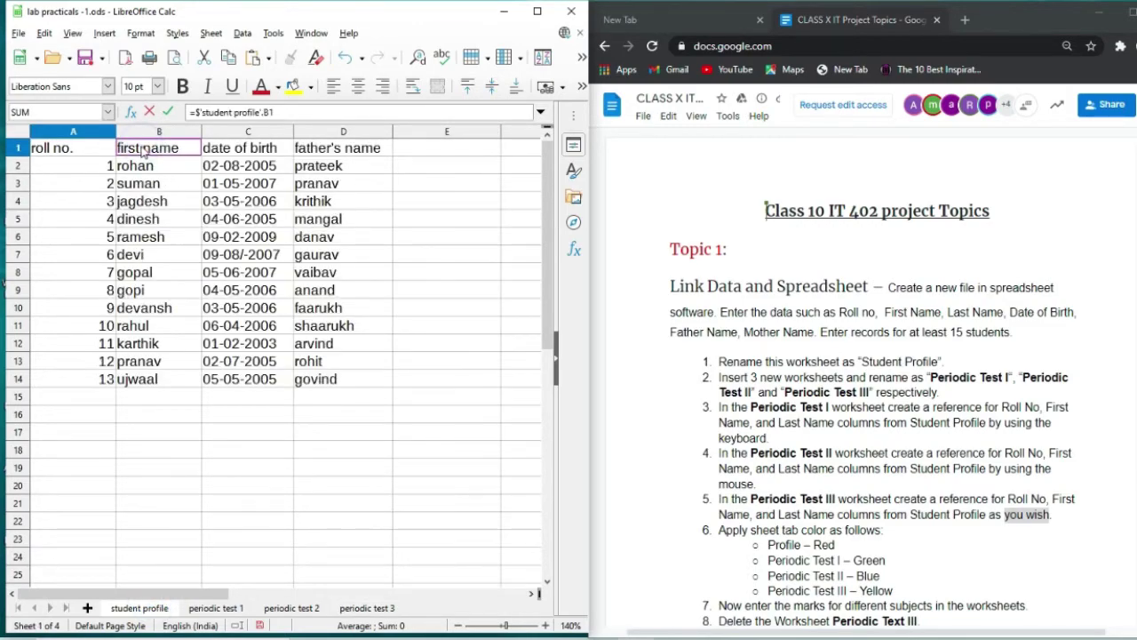
key(Return)
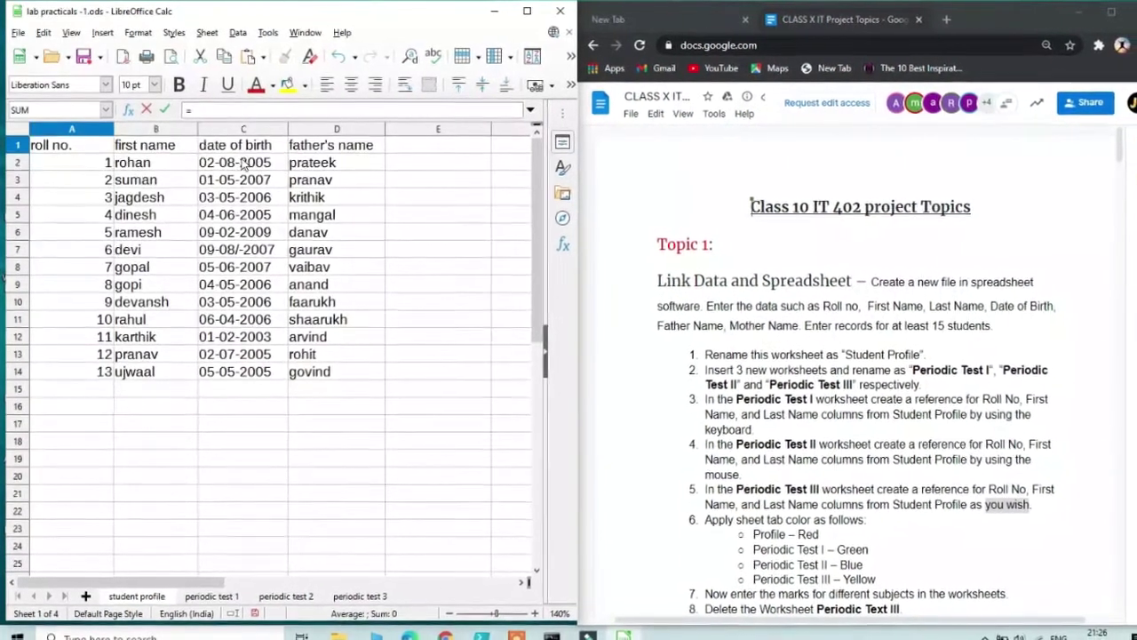
Complete the date of birth reference in D2 of periodic test 3 by pointing it to C1 of student profile.
click(247, 148)
key(Return)
click(395, 171)
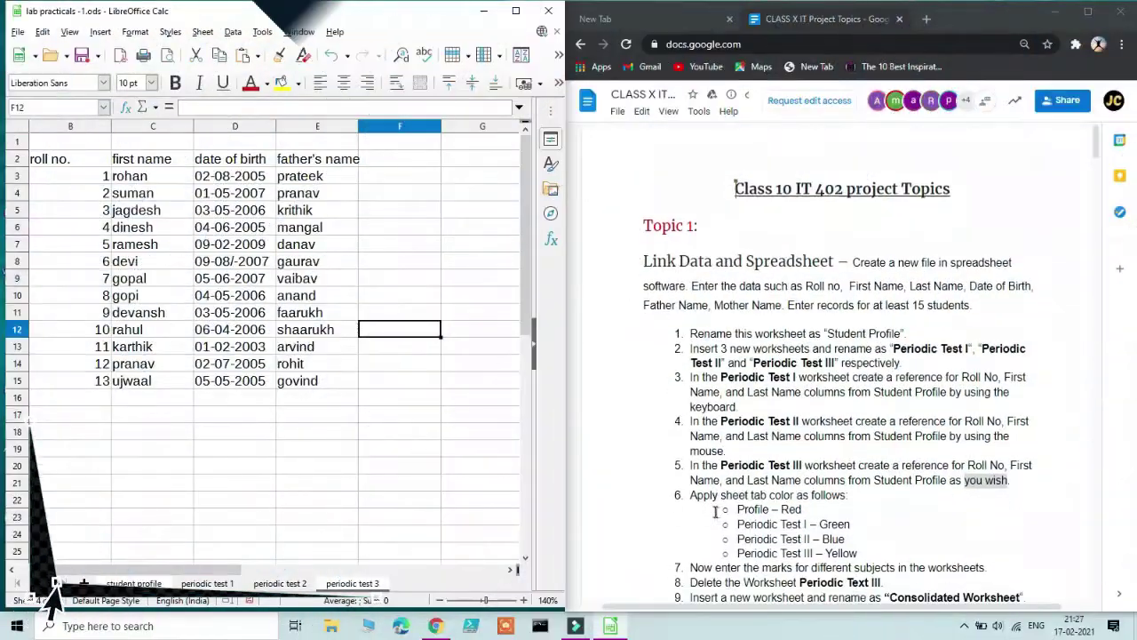
Check the sheet tab colour list in the project document, and set the student profile sheet's tab colour to Red.
scroll(715, 511, down, 1)
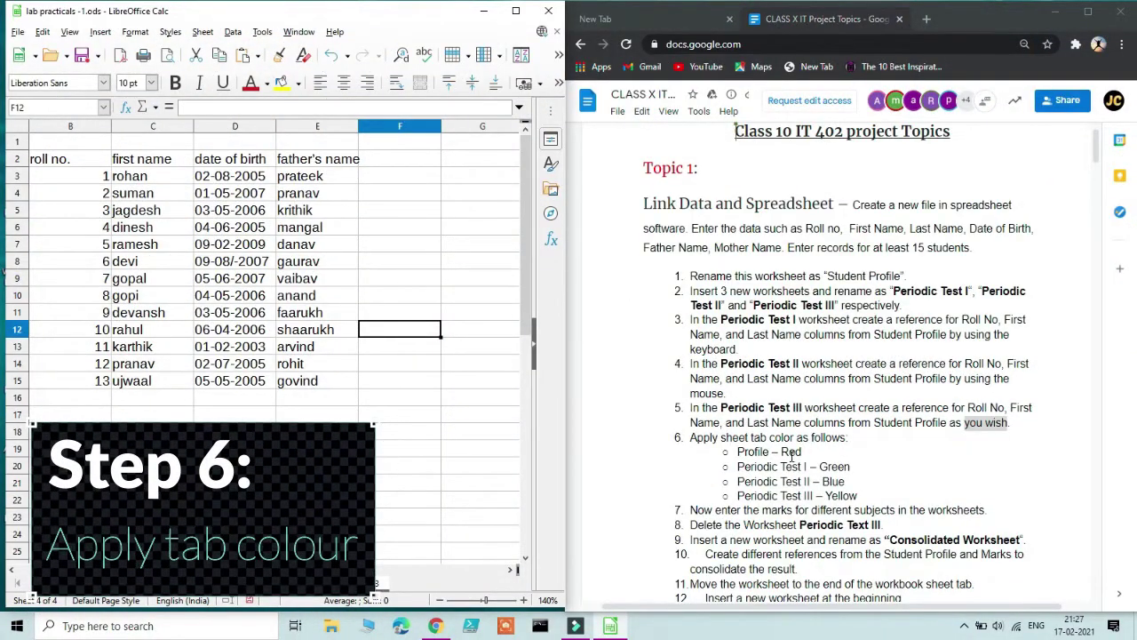
drag(734, 453, 775, 452)
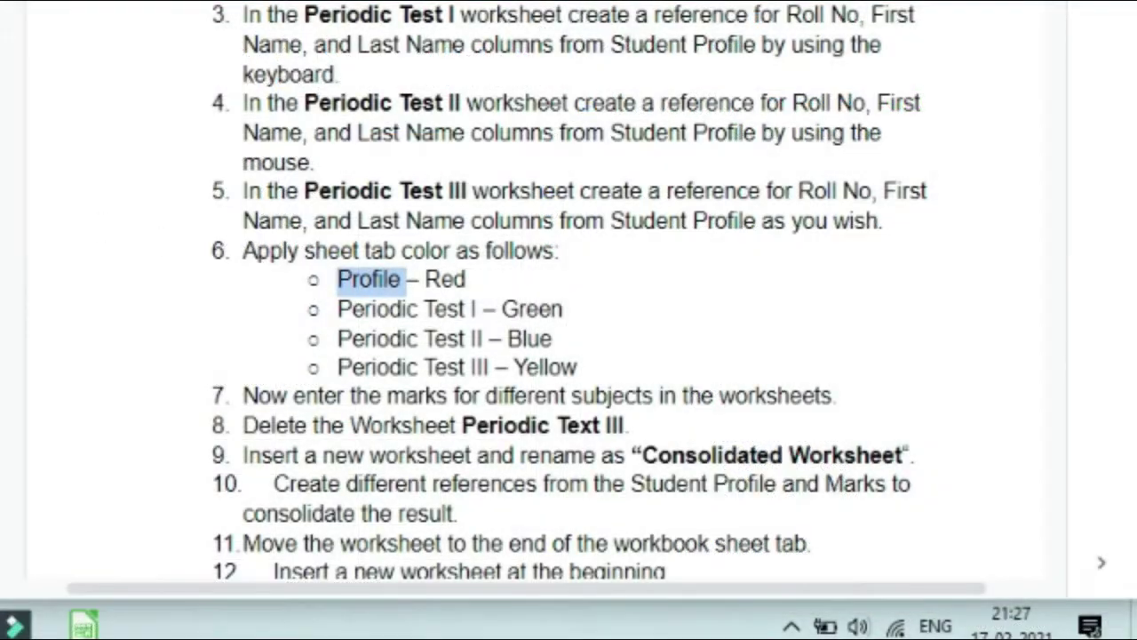
key(alt+Tab)
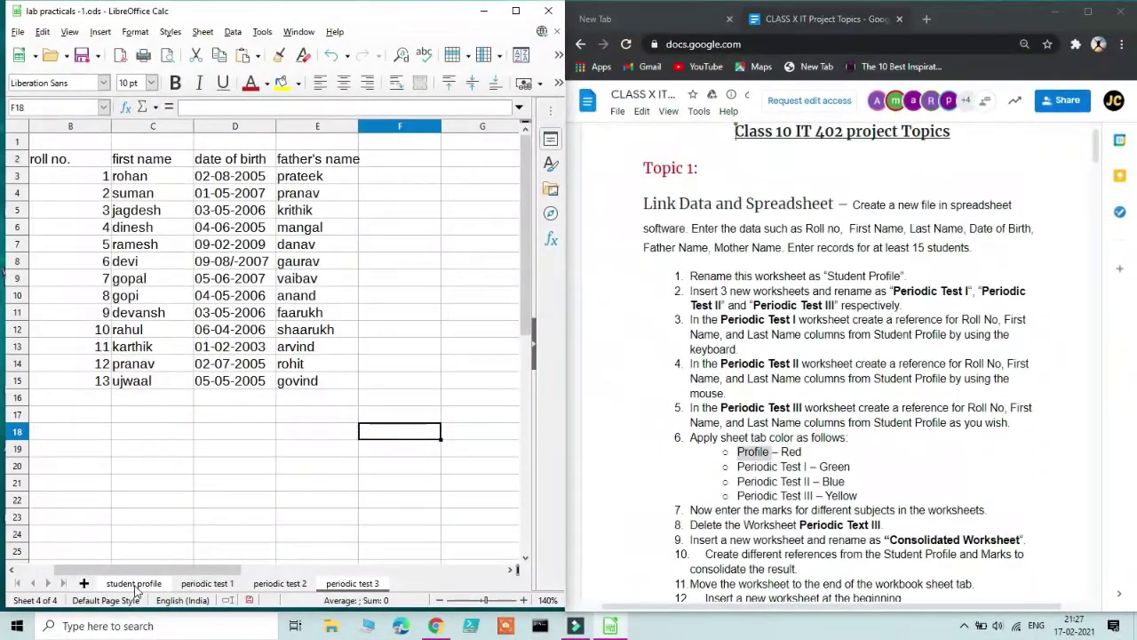
click(133, 584)
right_click(136, 586)
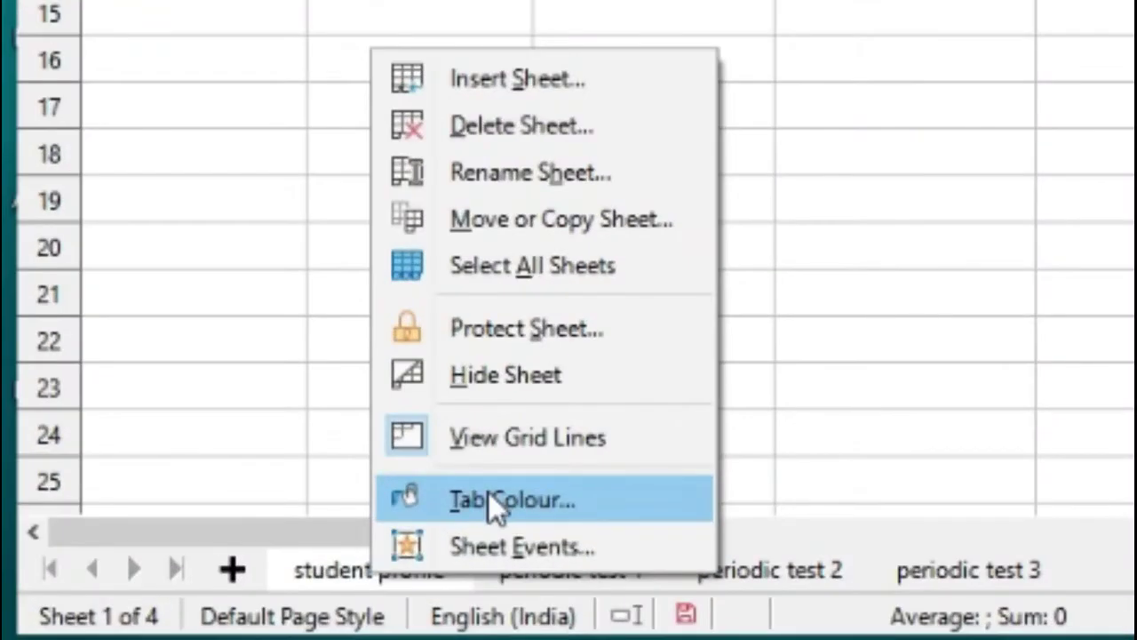
click(167, 558)
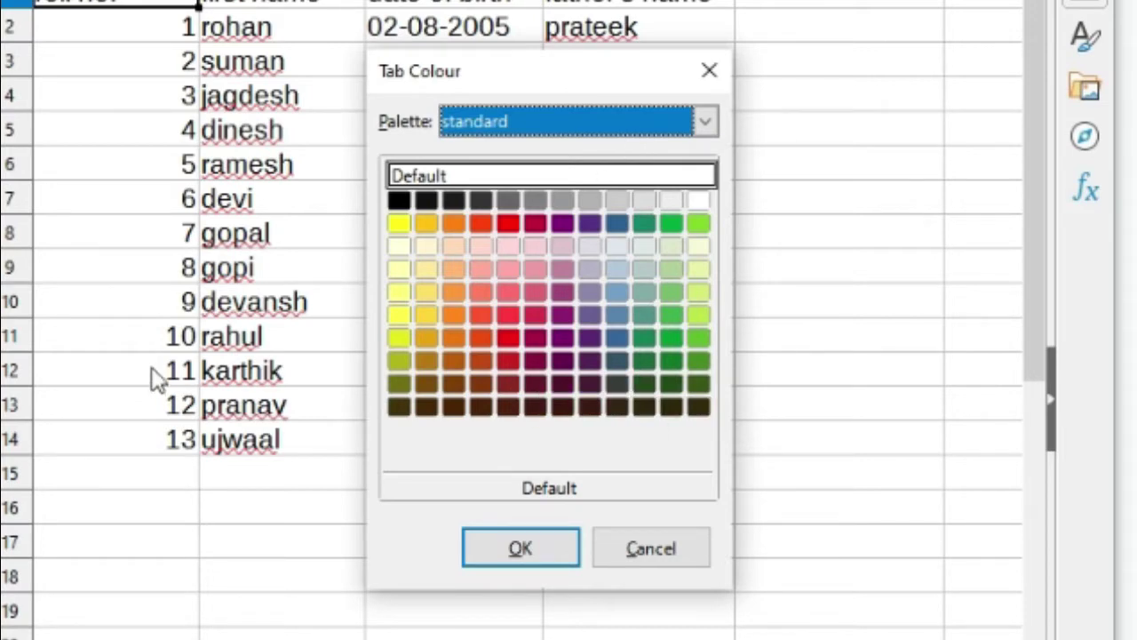
click(508, 224)
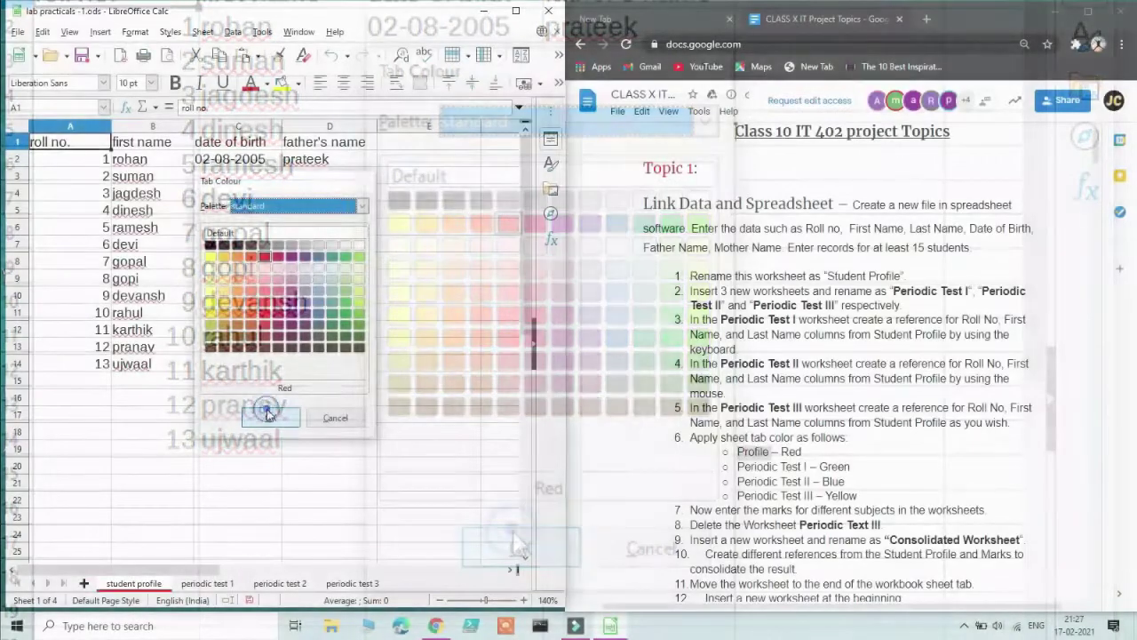
click(525, 545)
Set the tab colour of the periodic test 1 sheet to Green from the standard palette.
click(222, 584)
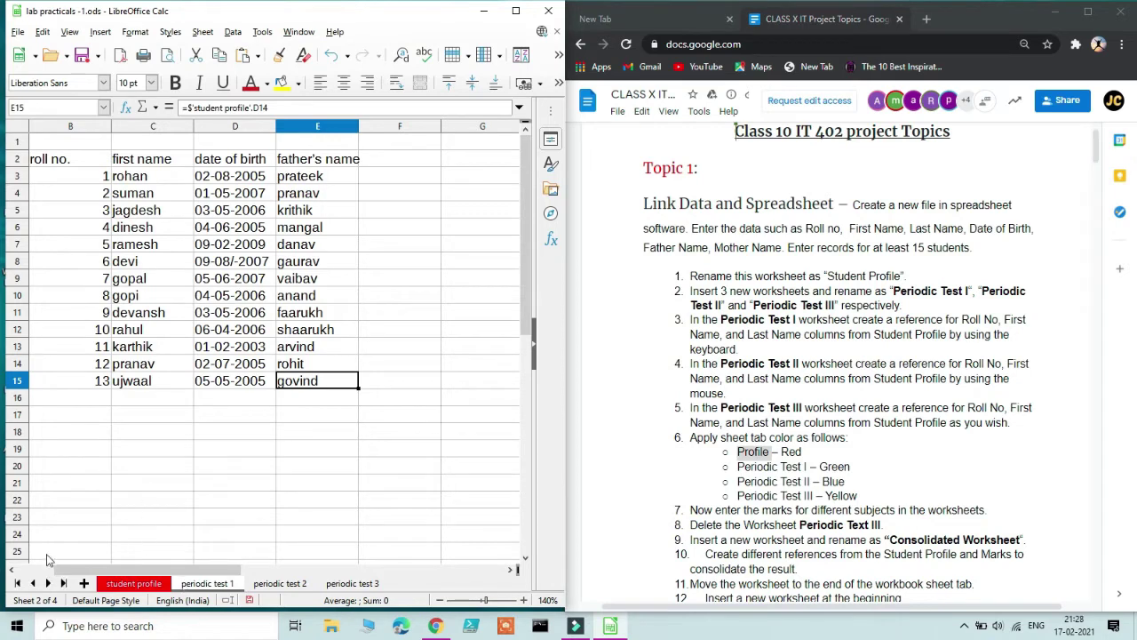
right_click(207, 586)
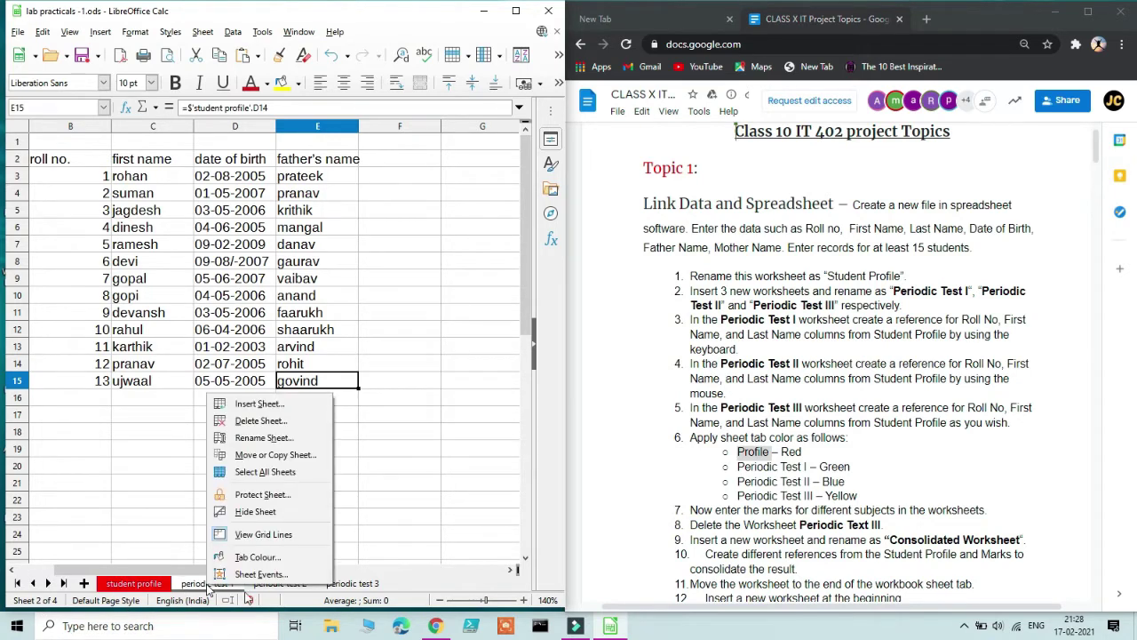
click(280, 557)
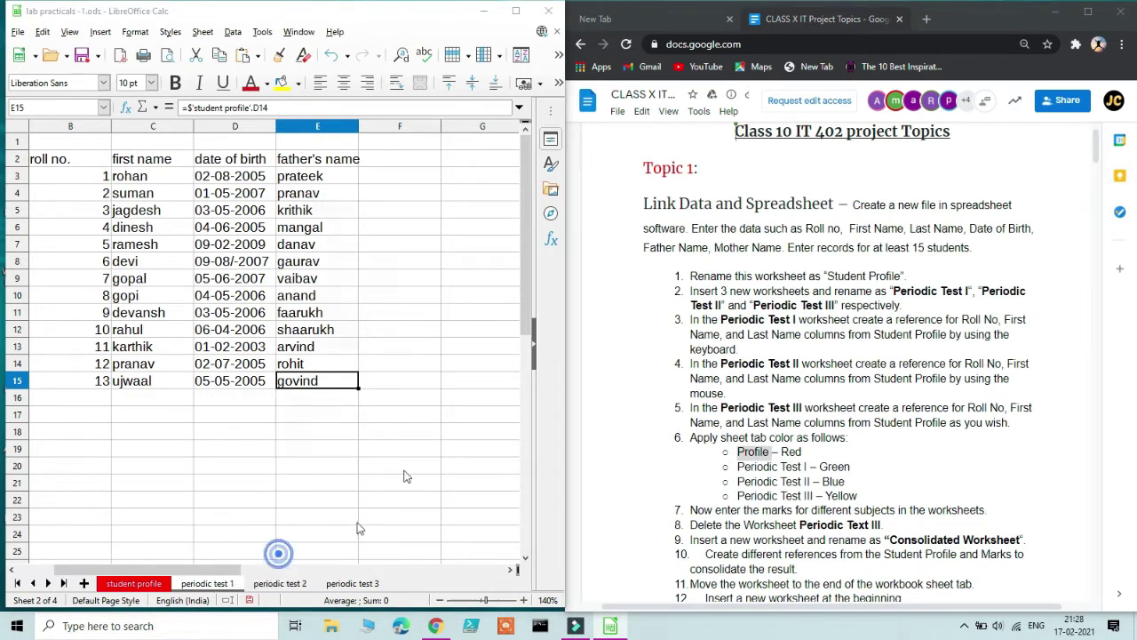
click(345, 257)
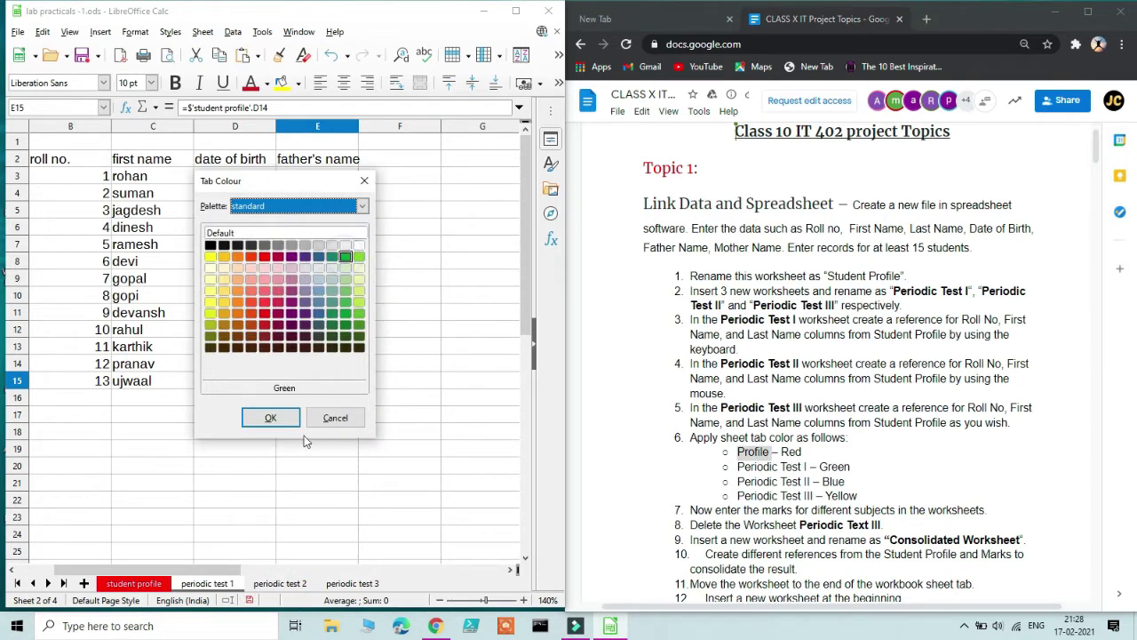
click(271, 418)
Set the tab colour of the periodic test 2 sheet to blue from the standard palette.
right_click(282, 585)
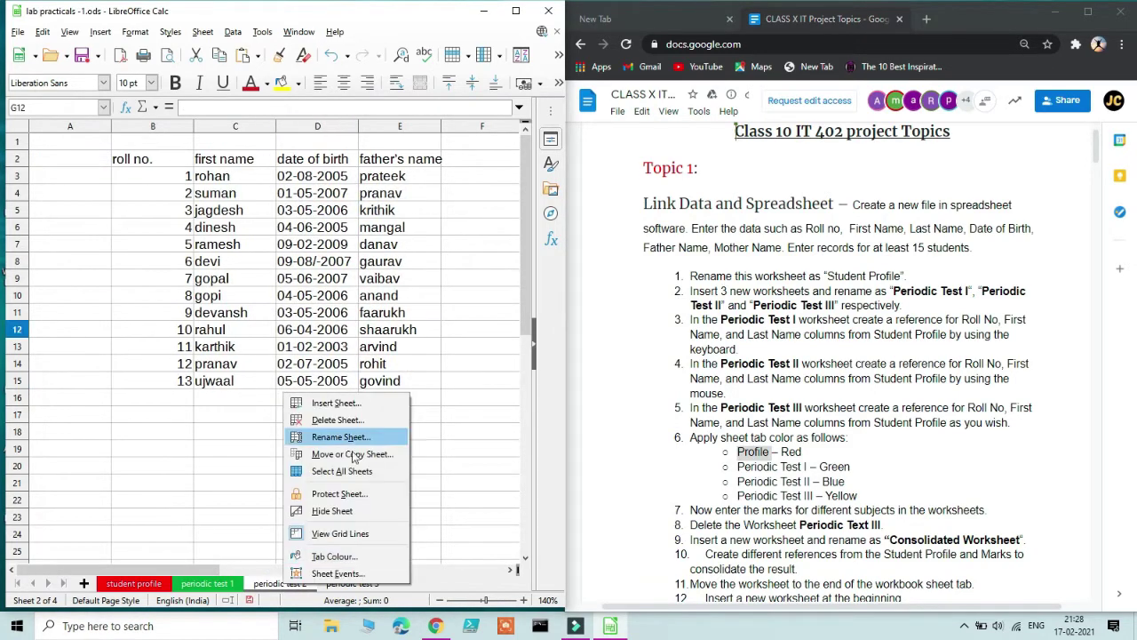
click(332, 556)
click(318, 257)
click(289, 419)
Set the tab colour of the periodic test 3 sheet to yellow from the standard palette.
right_click(354, 586)
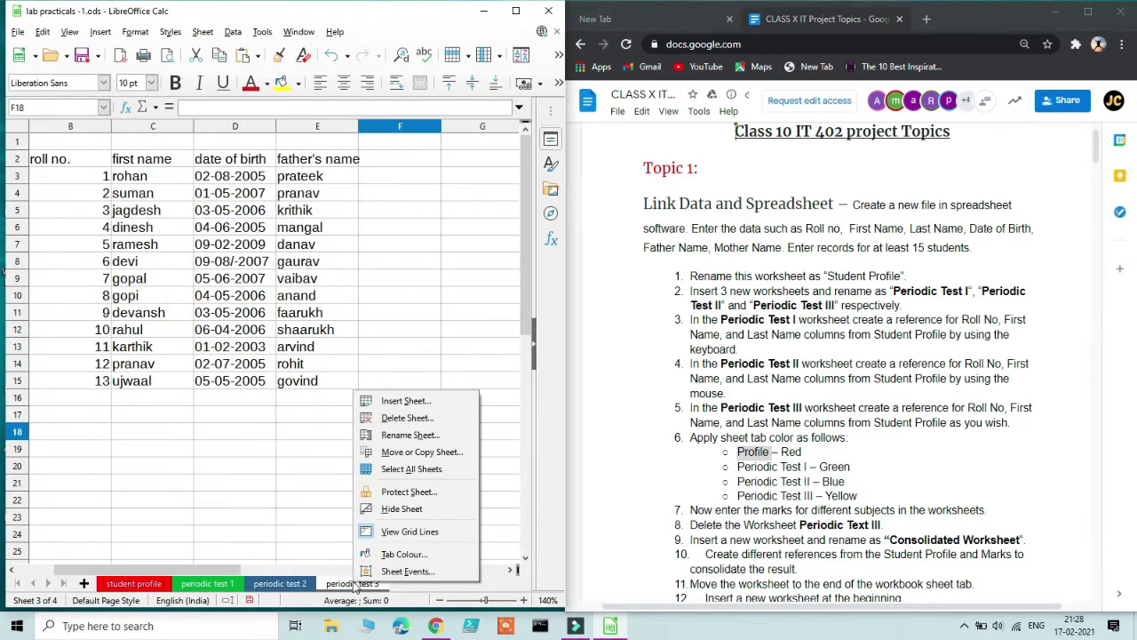
click(402, 554)
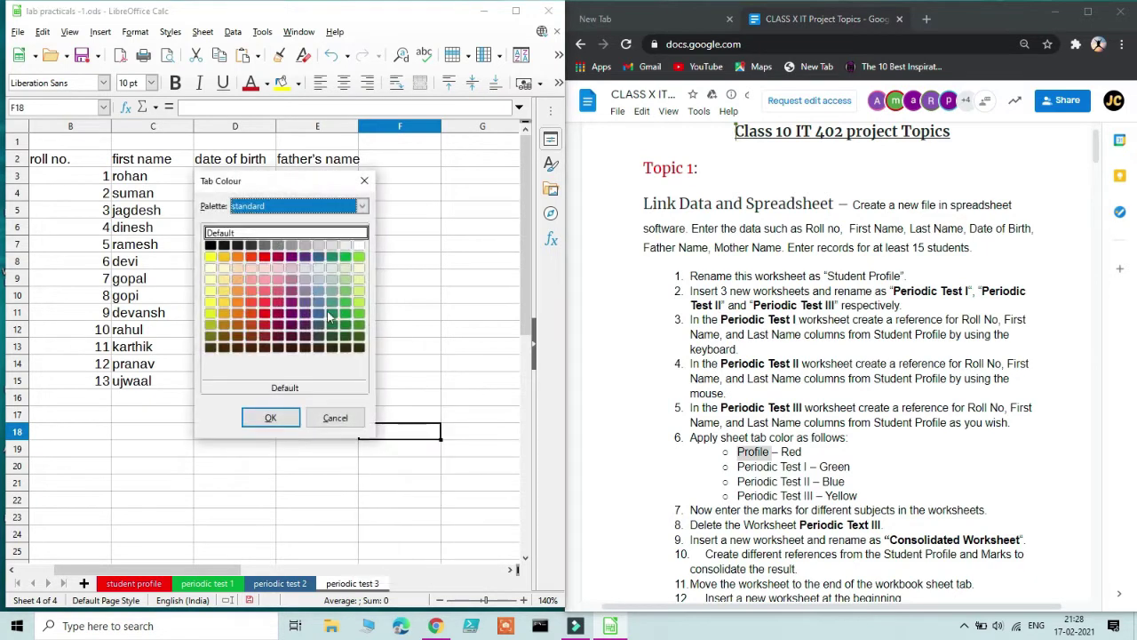
click(211, 257)
click(271, 418)
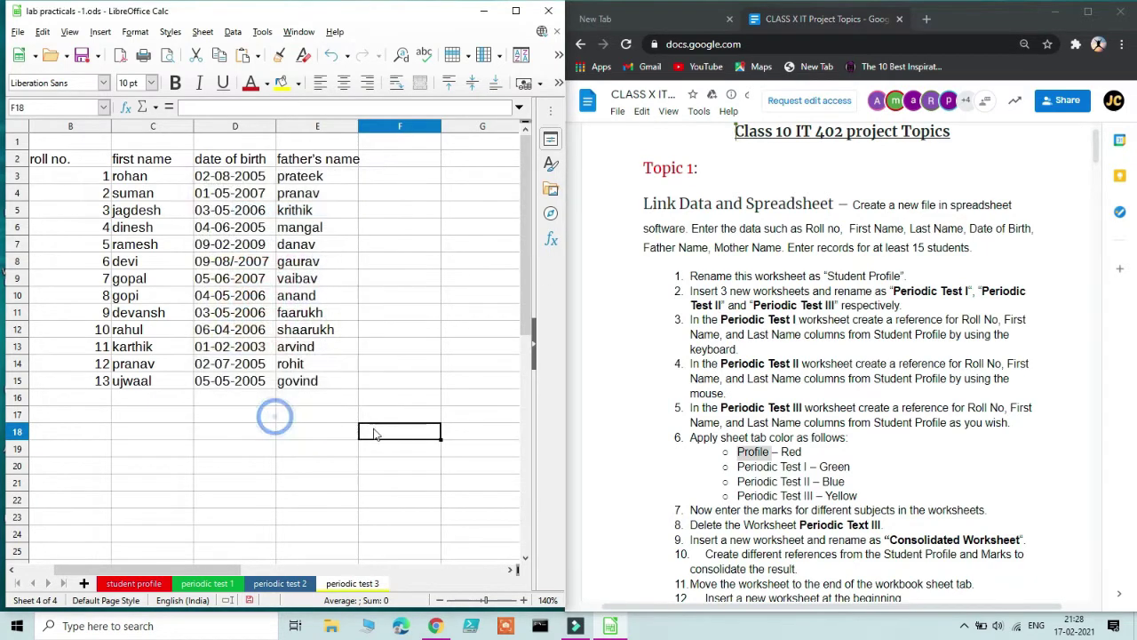
click(413, 530)
Check the tab colours by visiting each sheet, and read instruction 7 about entering subject marks in the project document.
click(209, 583)
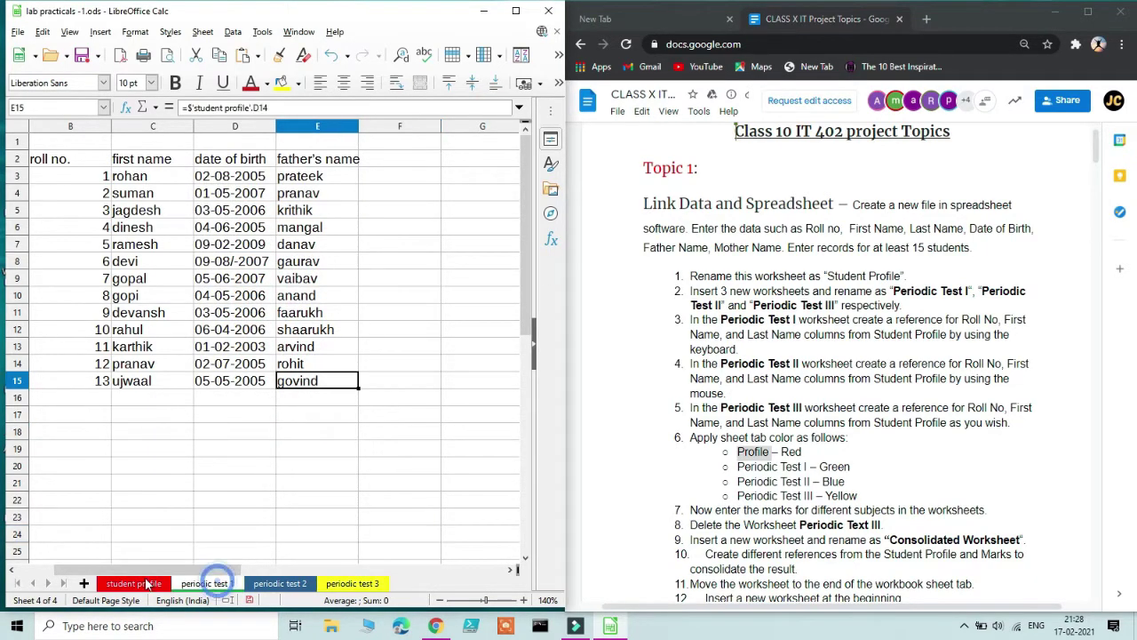
click(135, 583)
click(286, 584)
click(352, 584)
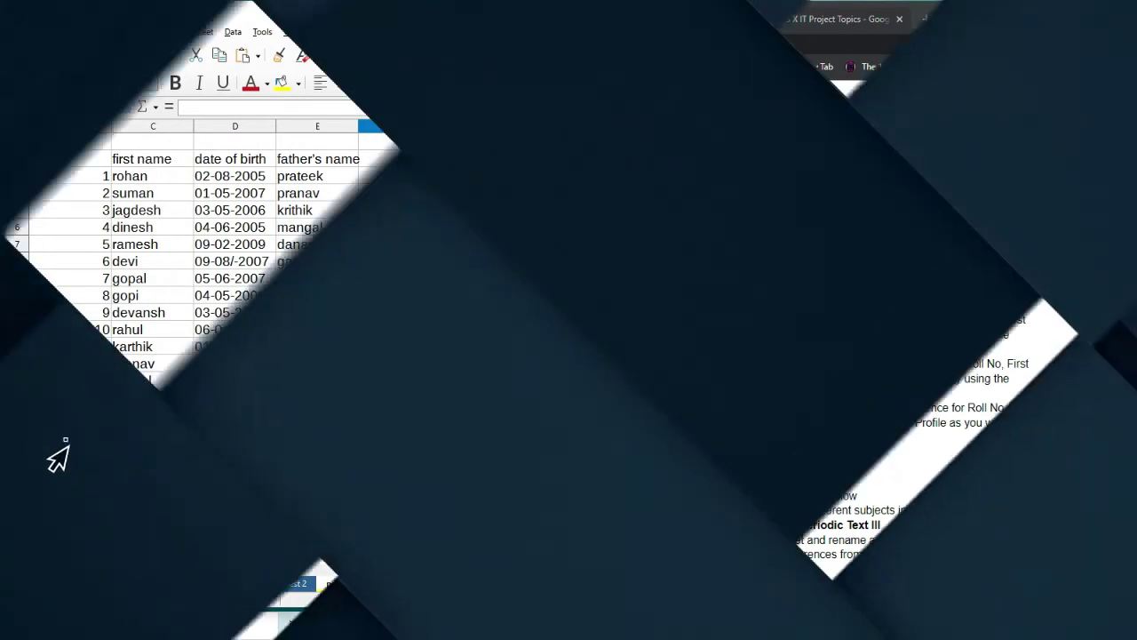
drag(691, 510, 988, 510)
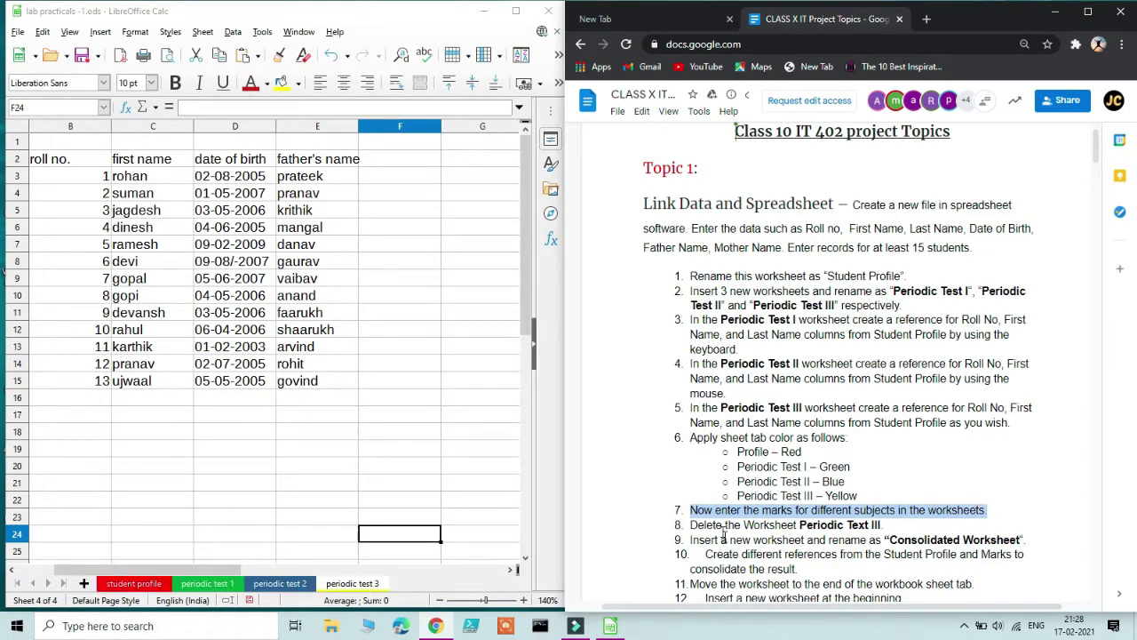
click(133, 583)
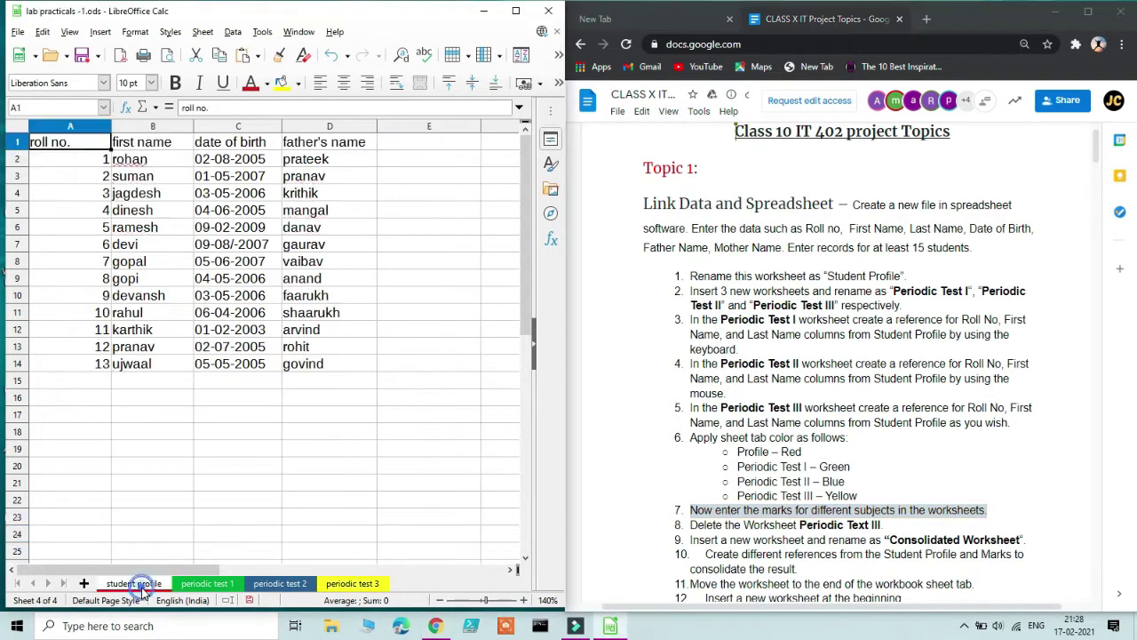
click(209, 583)
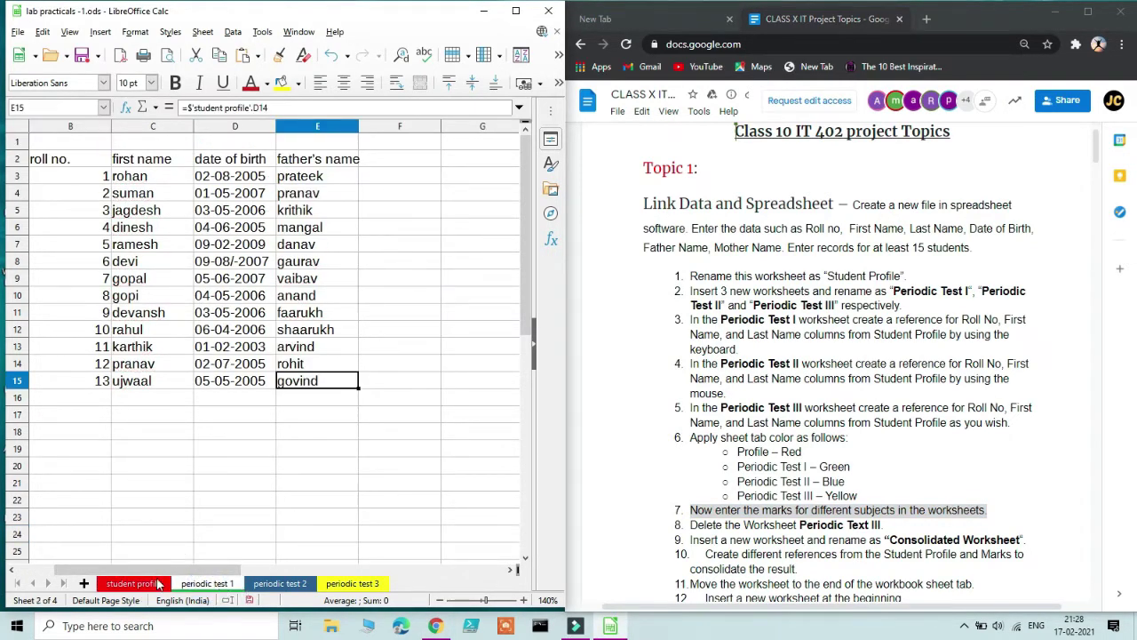
click(121, 586)
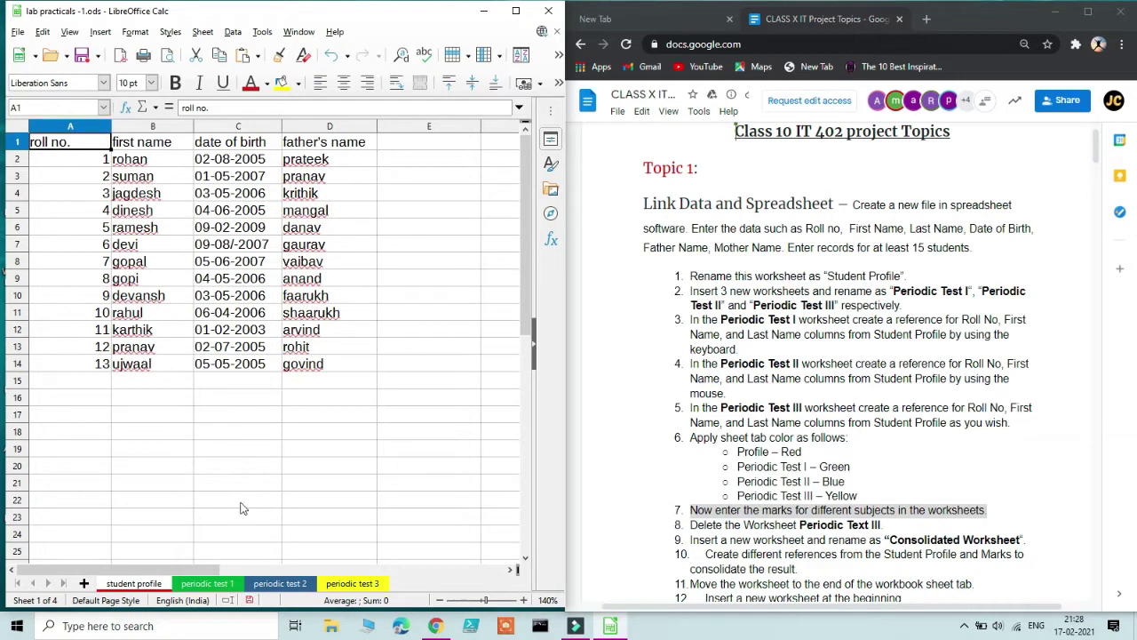
click(217, 586)
click(286, 585)
click(327, 586)
Add the column heading "marks" in cell F2 of the periodic test 1 sheet.
click(233, 584)
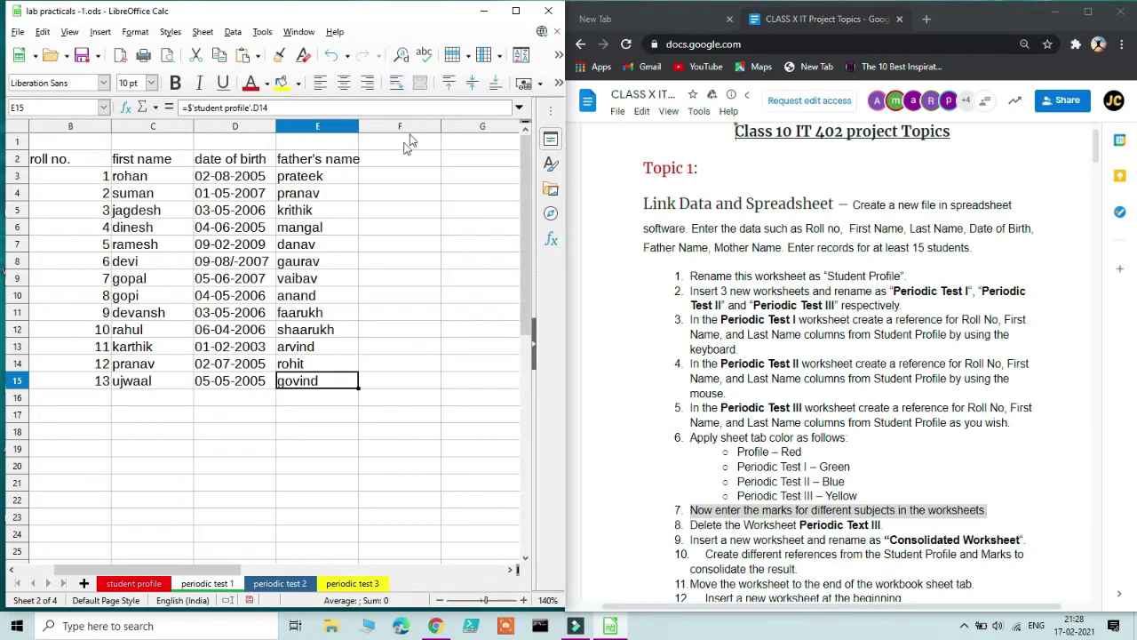
click(397, 166)
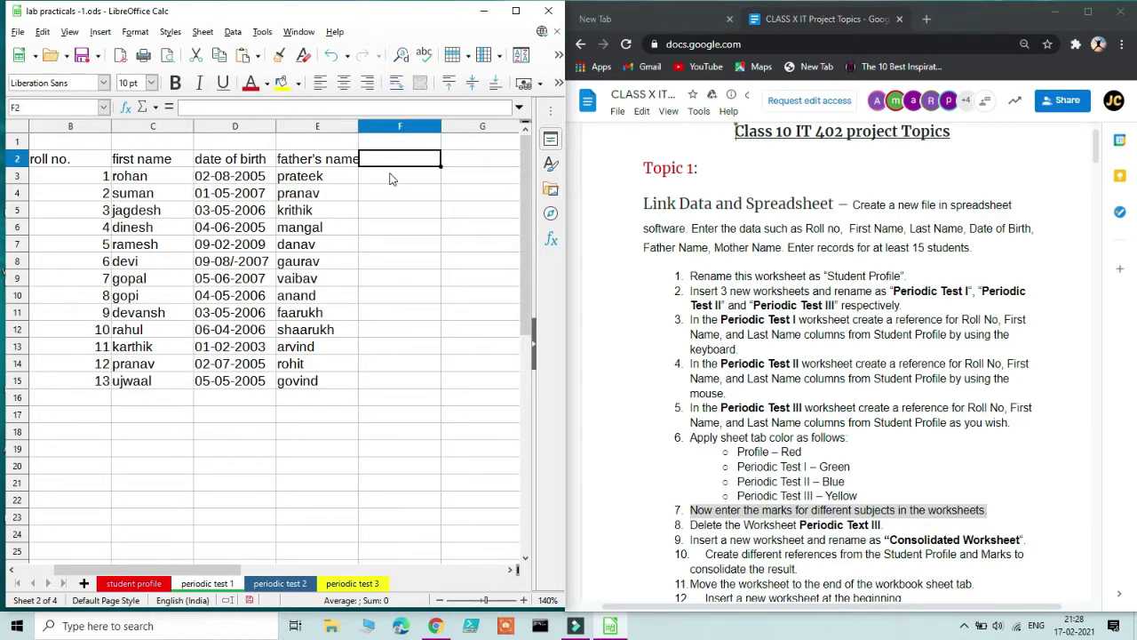
text(marks)
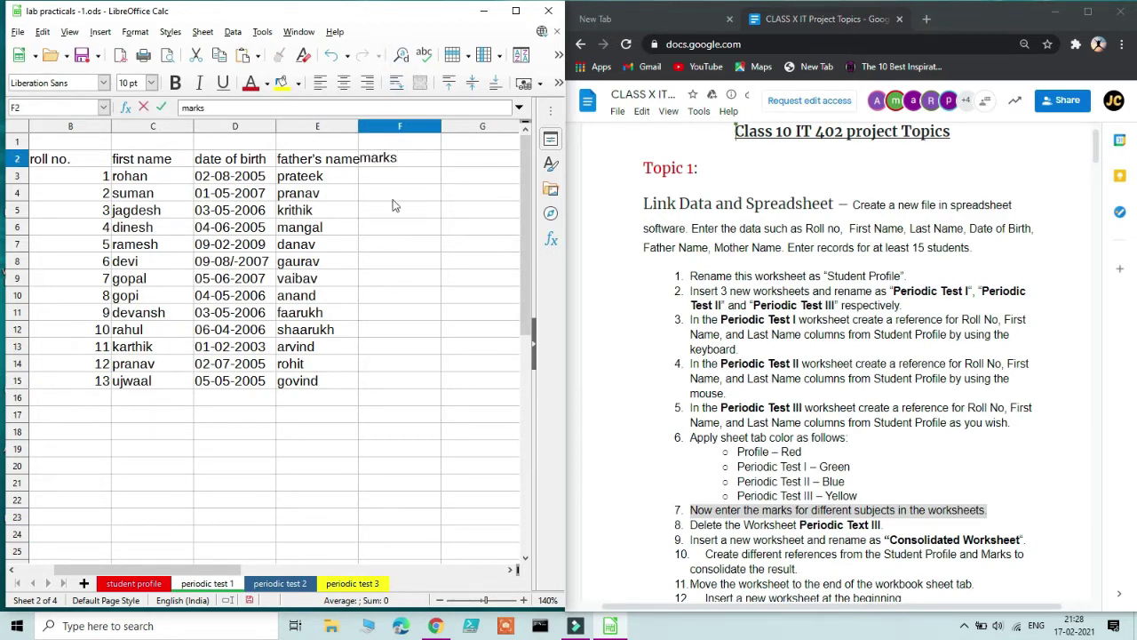
key(Return)
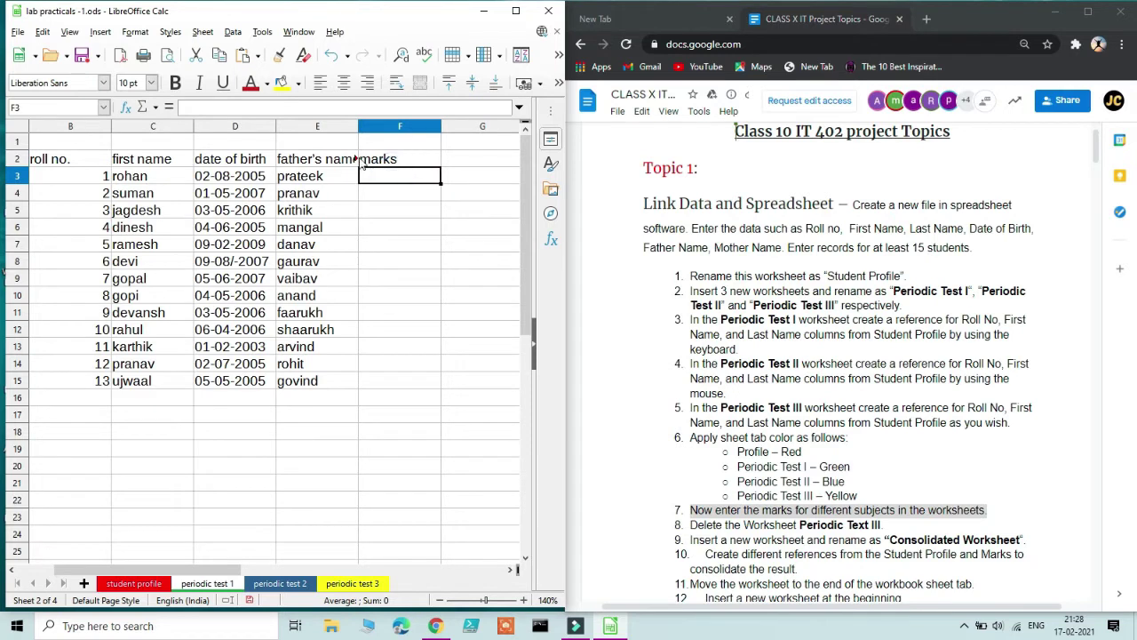
Fit the father's name column width and enter marks 89, 98, 67, 87, 57, 87, 98, 76, 87, 67, 56, 87, 98 in F3:F15.
double_click(359, 132)
click(403, 177)
text(89)
key(Return)
text(89)
key(Return)
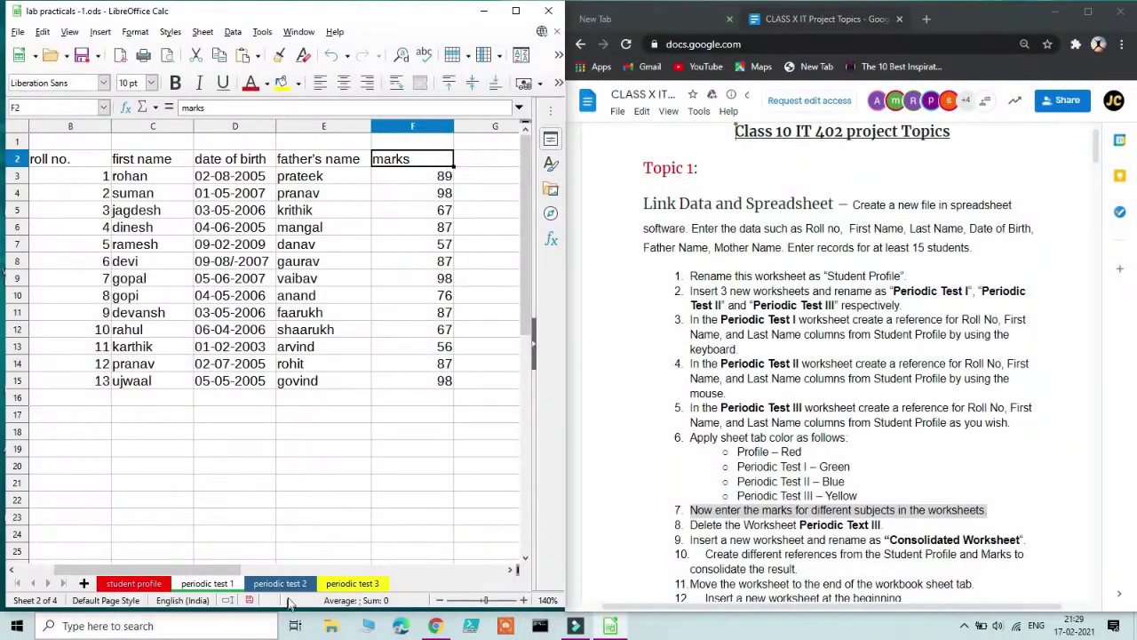
Add the column heading "marks" in cell F2 of the periodic test 2 sheet.
click(296, 587)
click(465, 153)
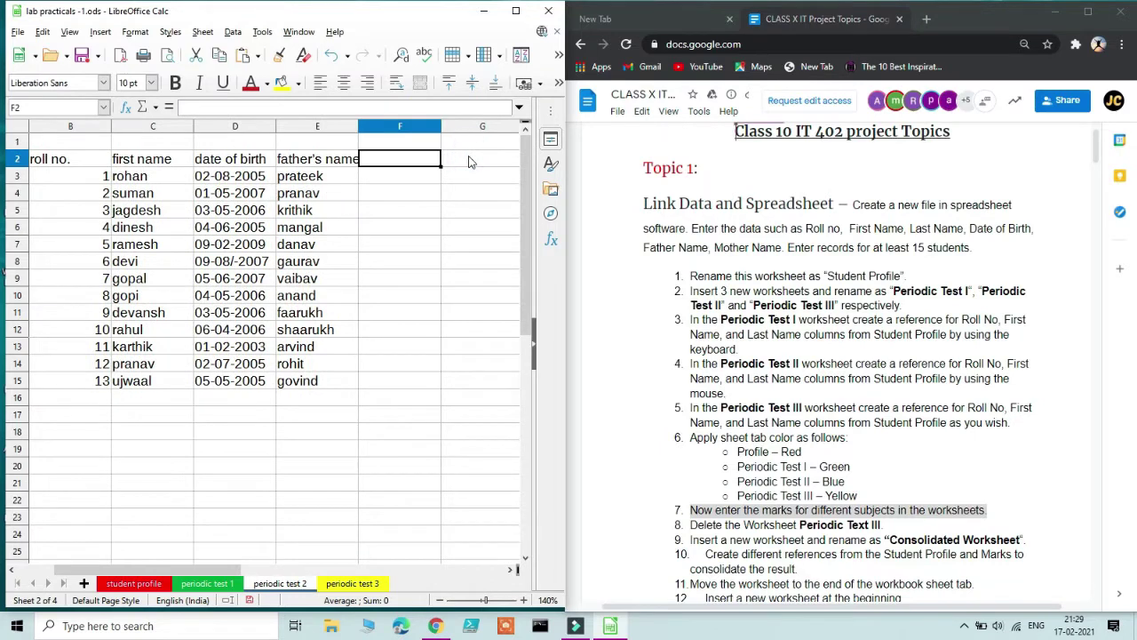
click(464, 155)
text(marks)
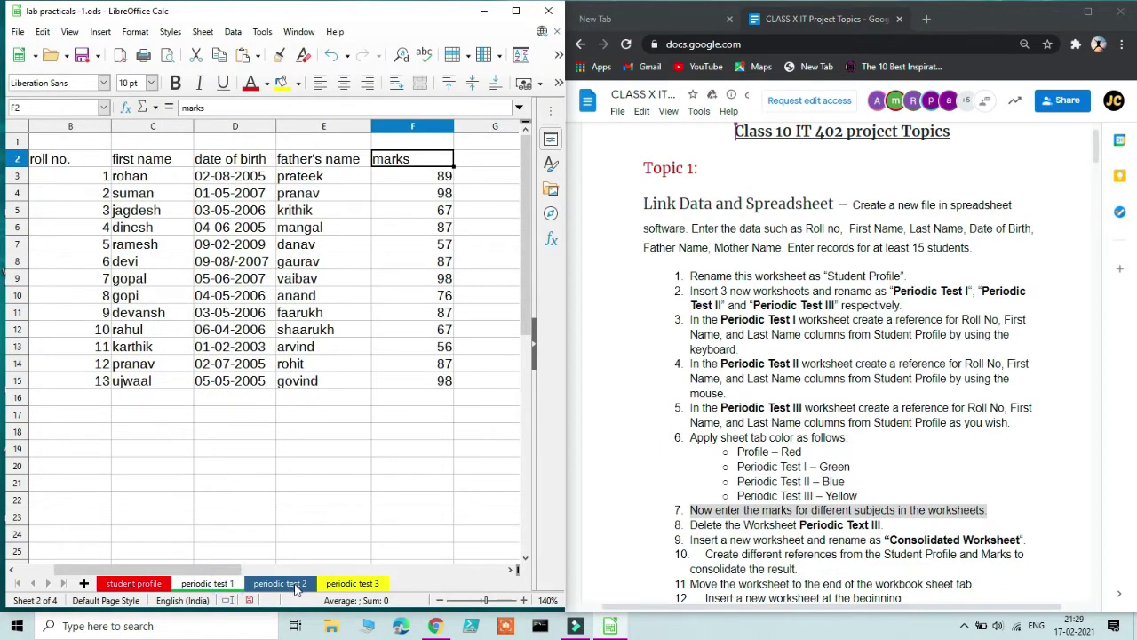
click(296, 586)
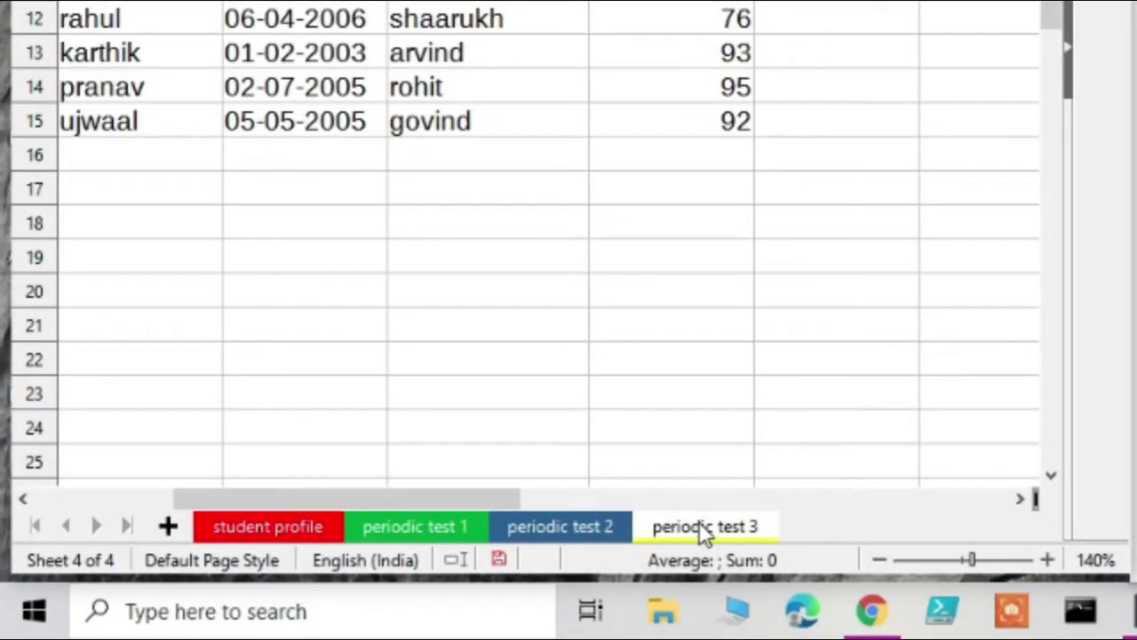
Delete the periodic test 3 sheet from the workbook.
right_click(699, 523)
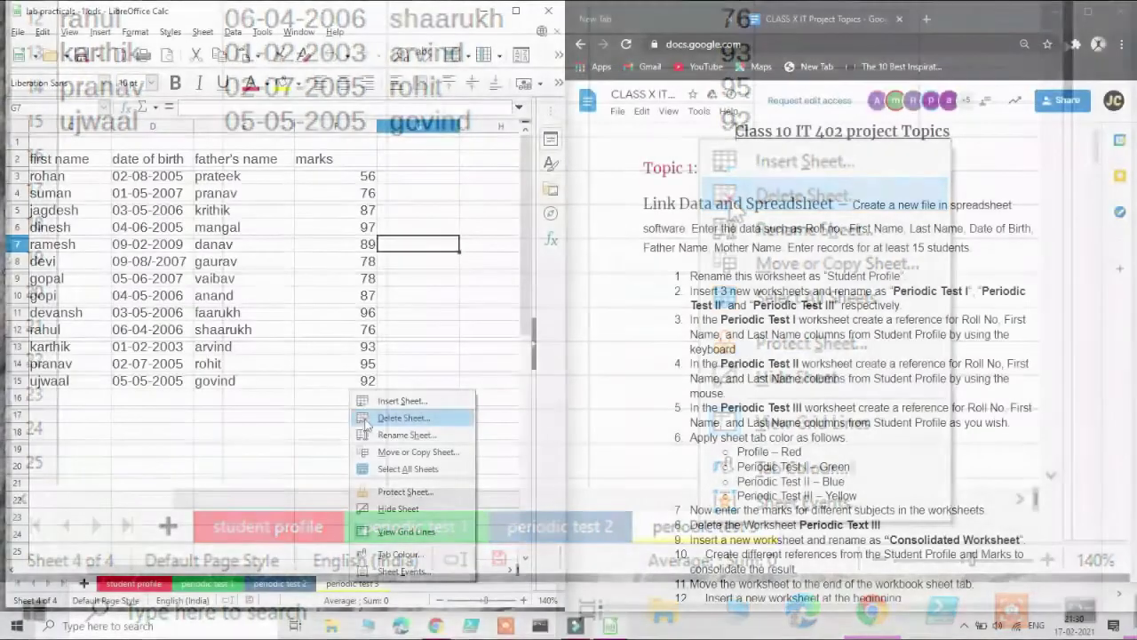
click(774, 197)
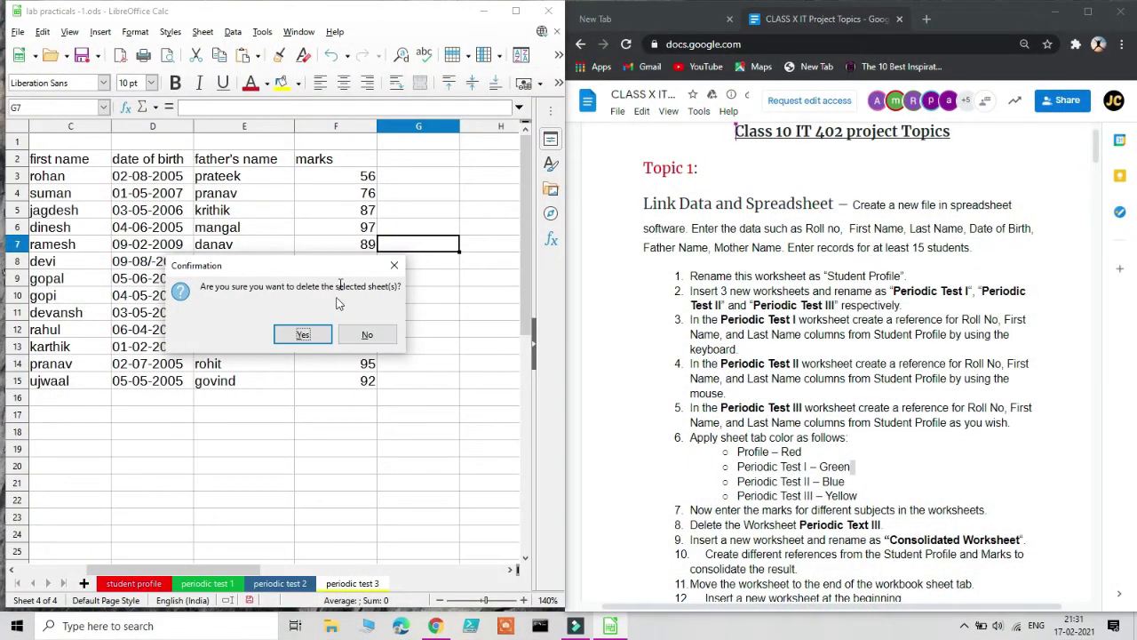
click(303, 335)
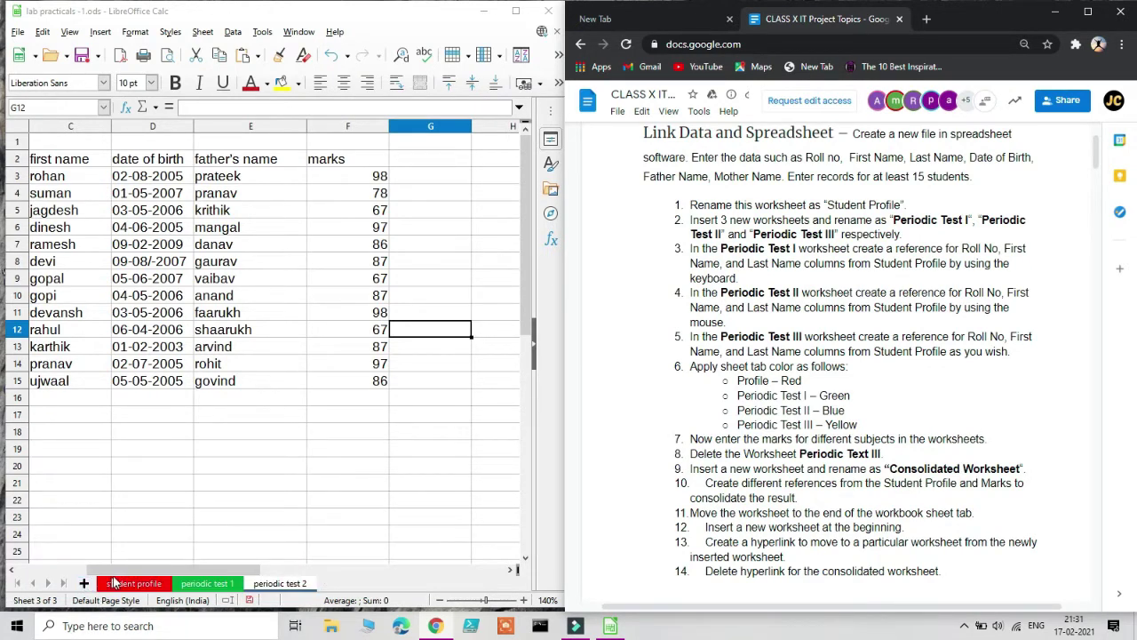
Insert a new sheet after periodic test 2 and rename it "consolidated sheet".
click(84, 584)
right_click(338, 586)
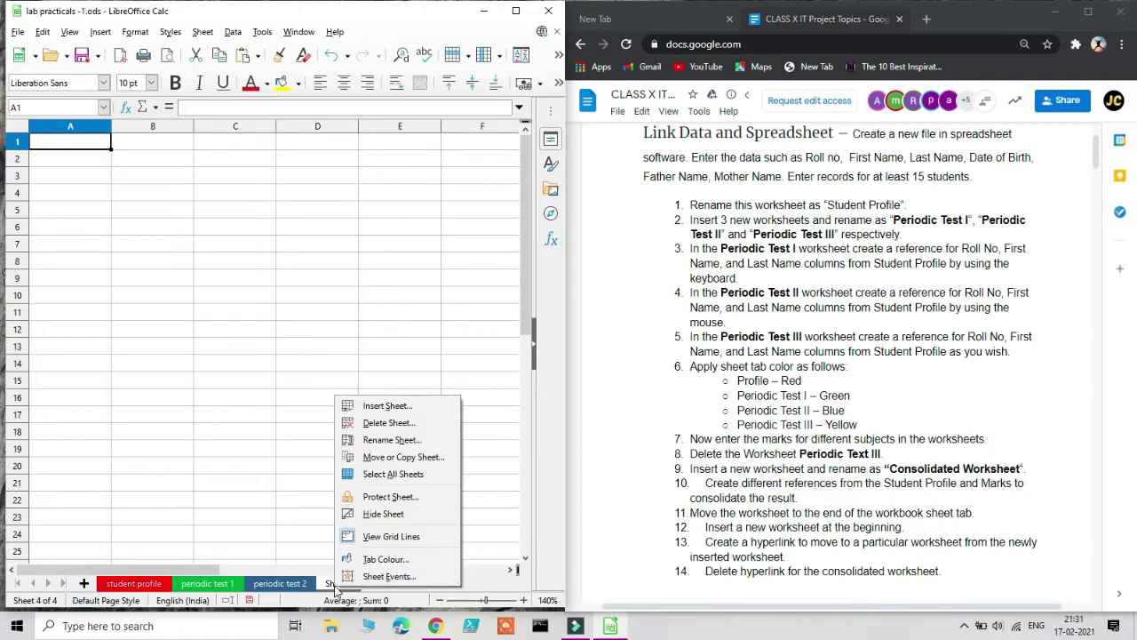
click(388, 439)
text(conso)
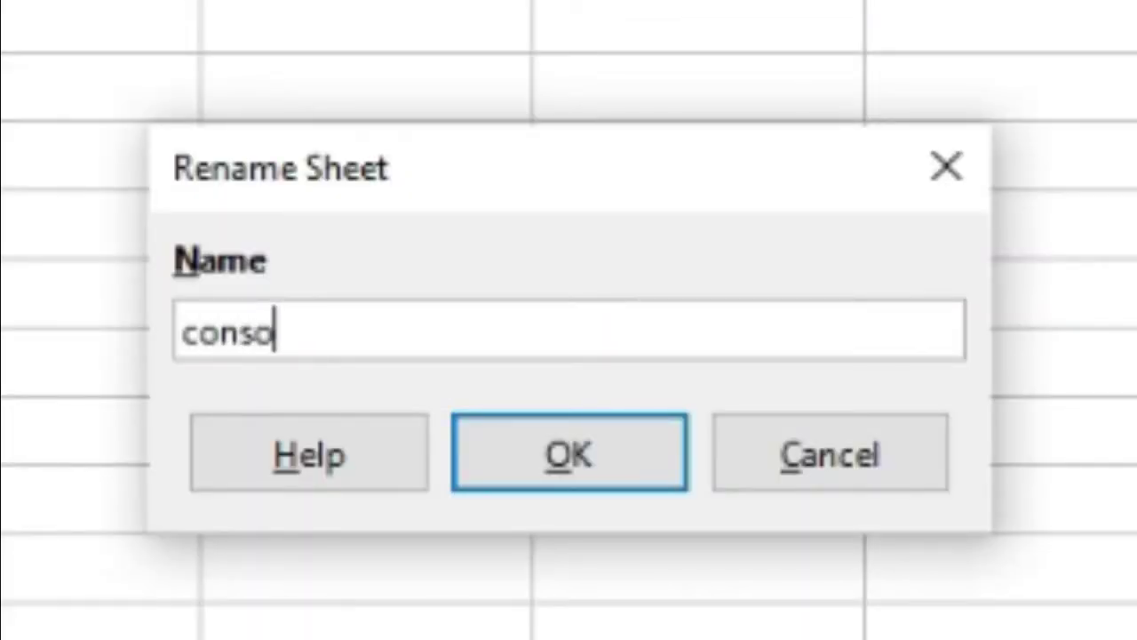
key(BackSpace)
text(olidated )
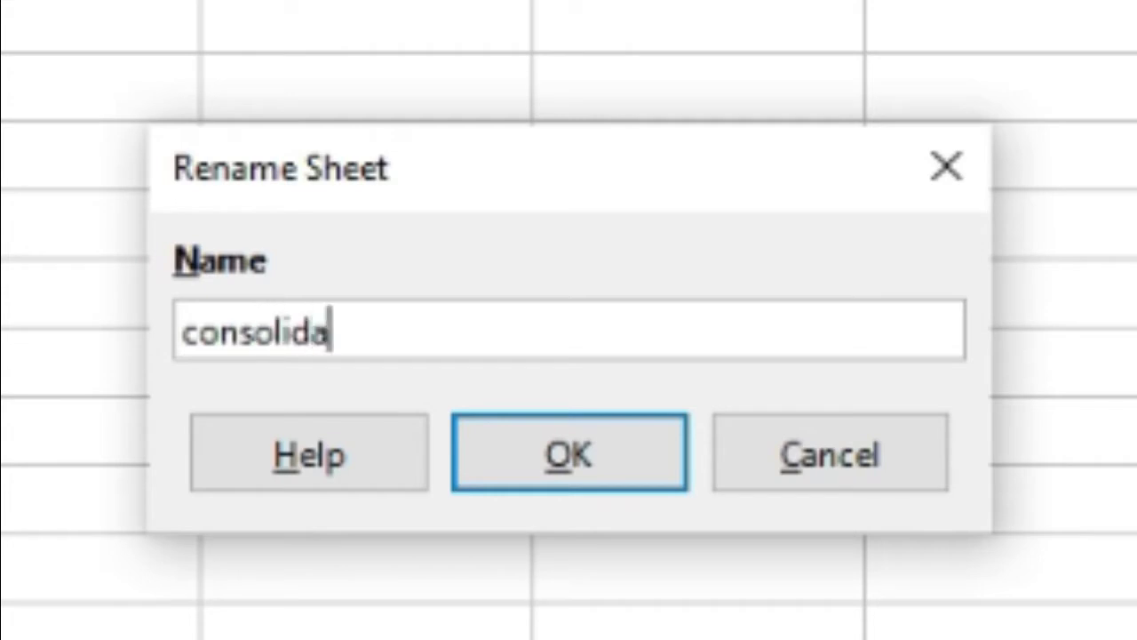
text(sheet)
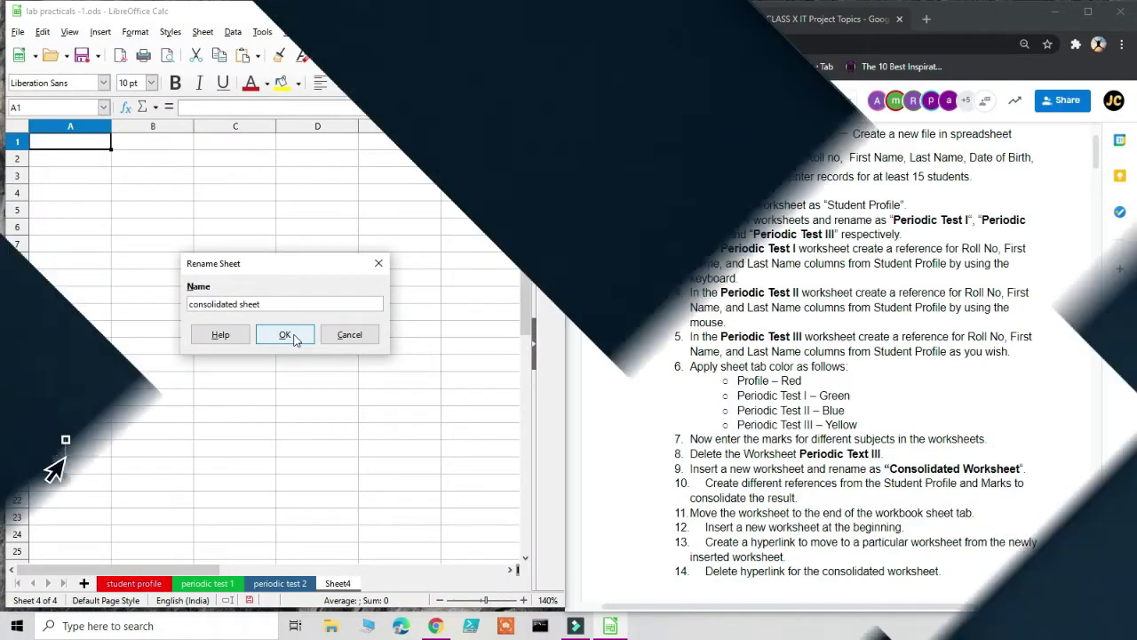
click(284, 334)
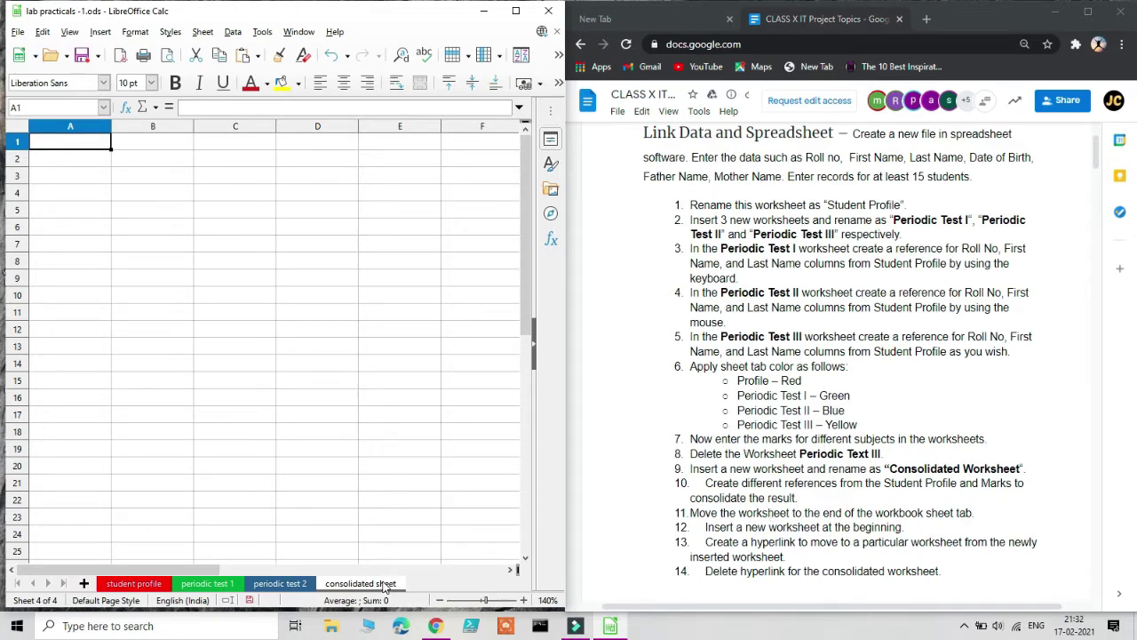
Review the student profile and both periodic test sheets for the data and marks needed in the consolidated sheet.
click(224, 584)
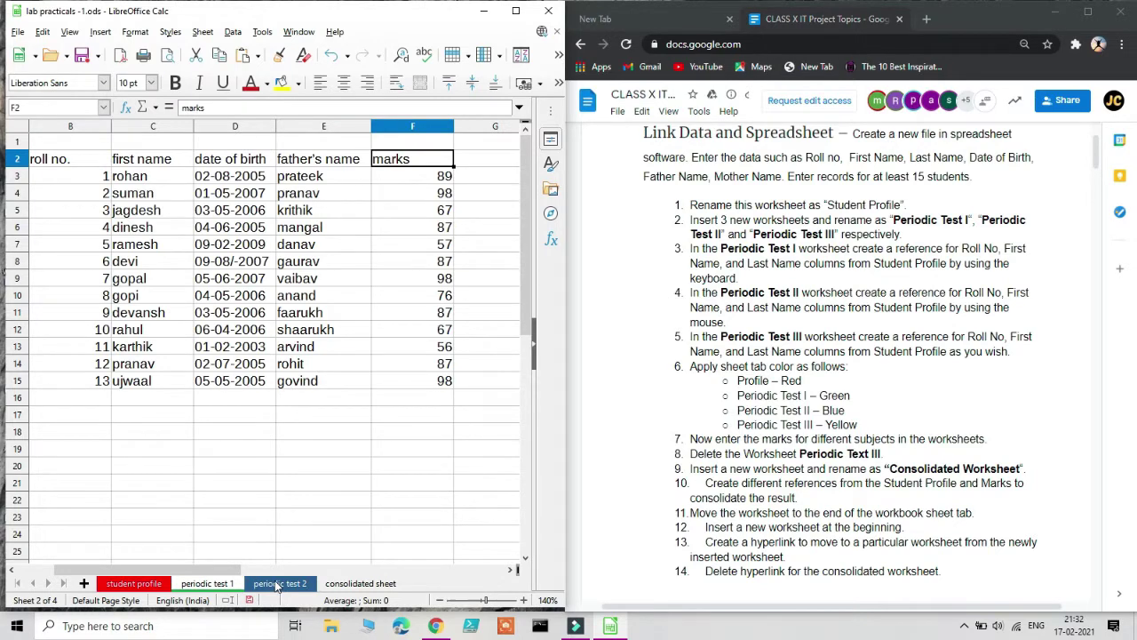
click(278, 584)
click(146, 585)
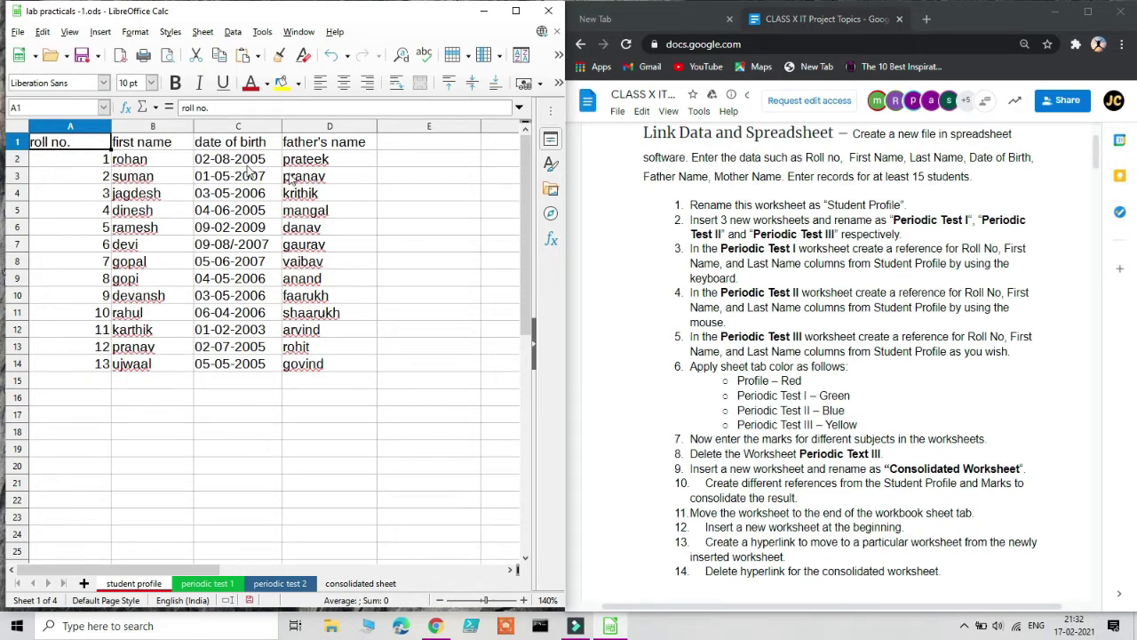
click(374, 583)
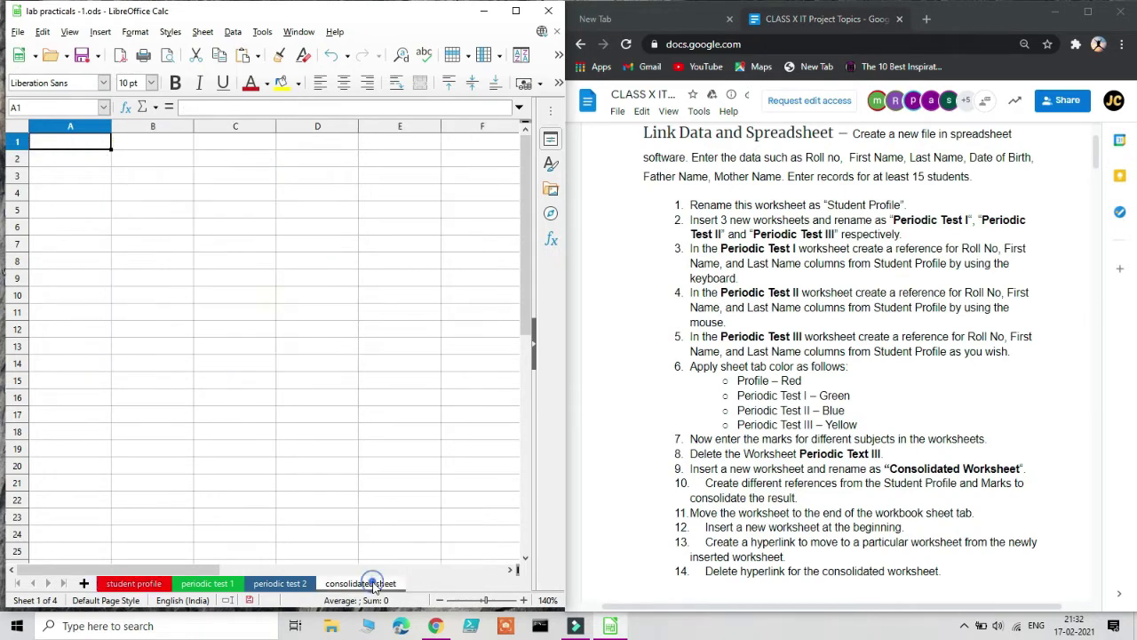
click(302, 584)
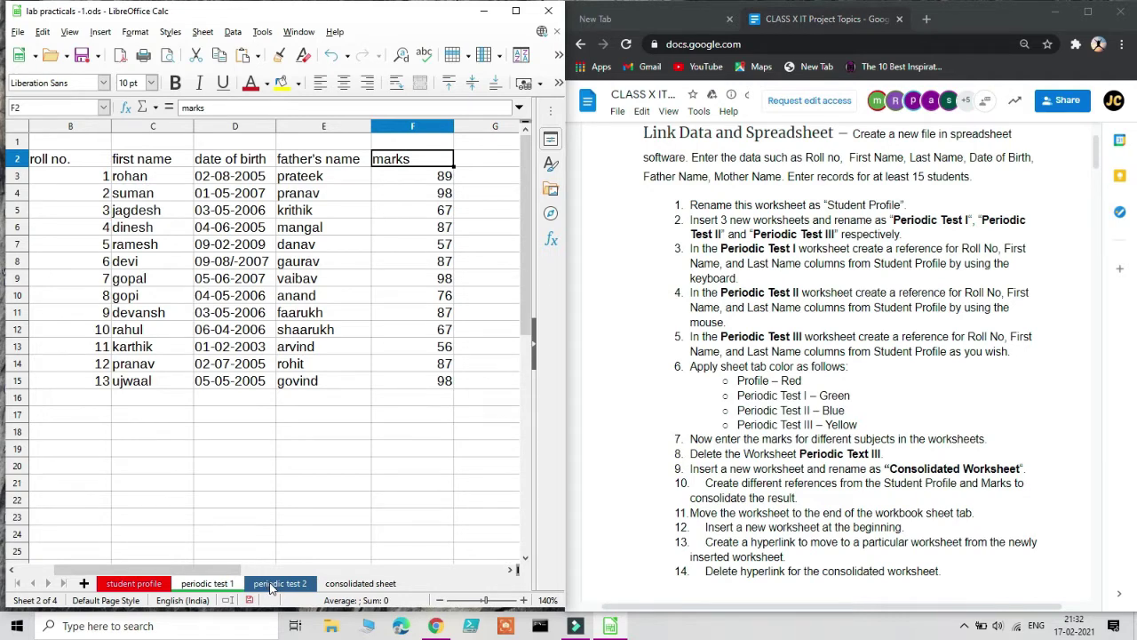
click(274, 583)
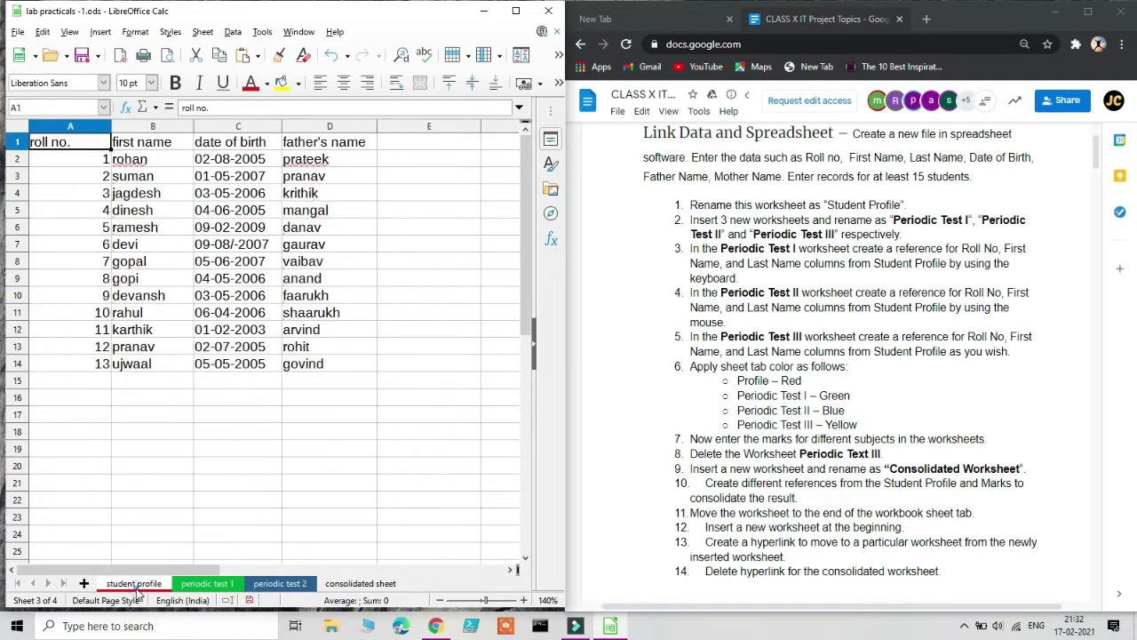
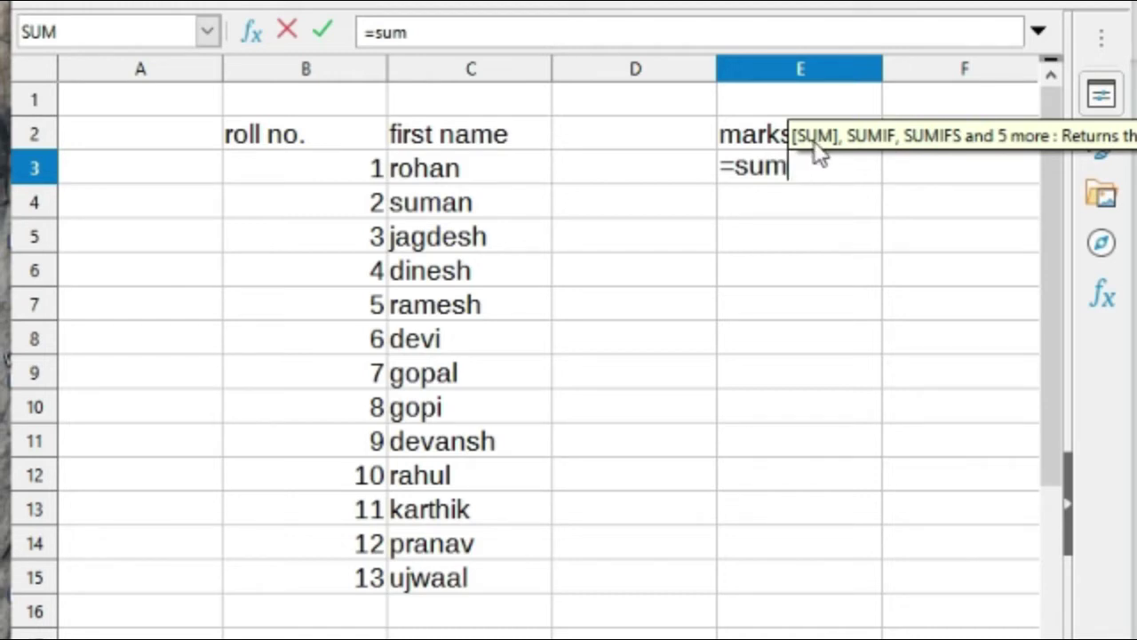
Complete the SUM formula in E3 of the consolidated sheet, adding cell F3 of periodic test 1 and cell F3 of periodic test 2.
text(()
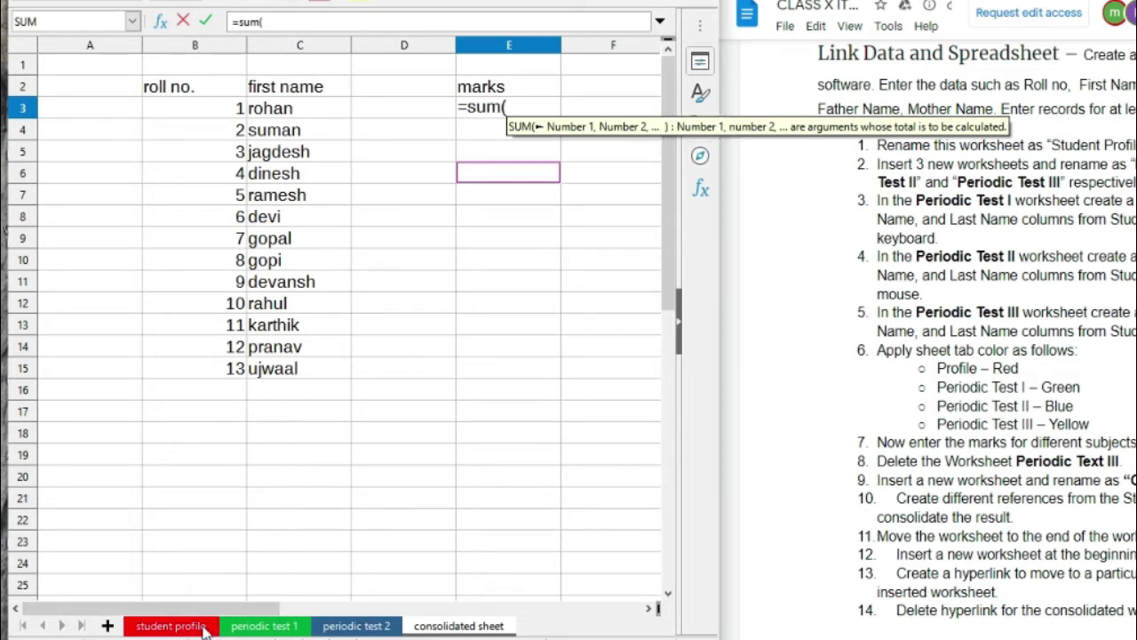
click(242, 627)
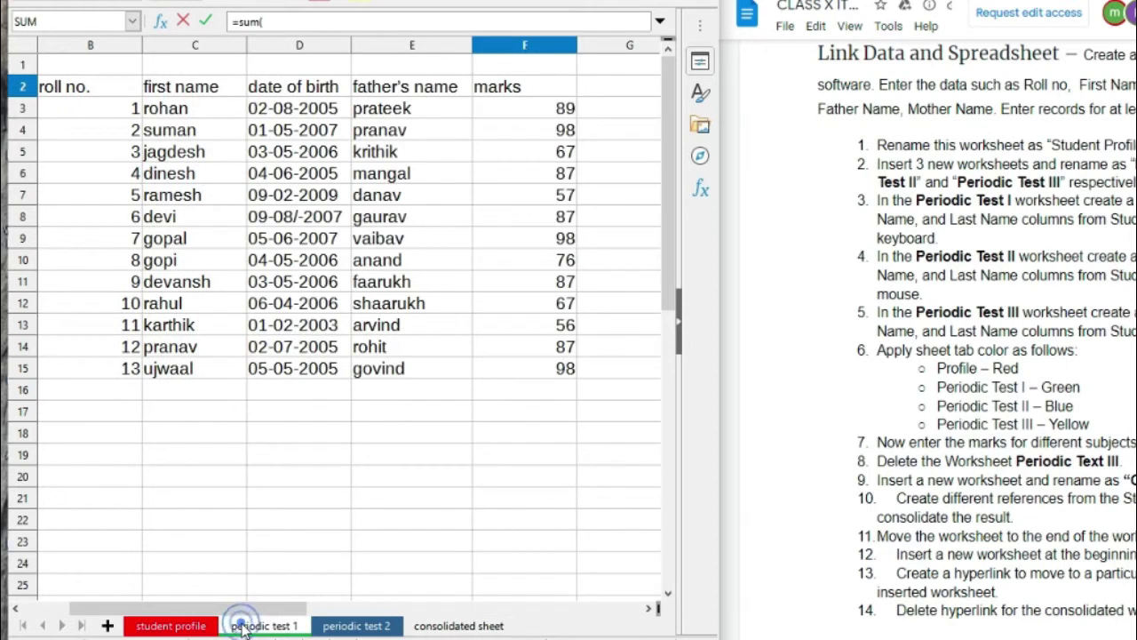
click(549, 110)
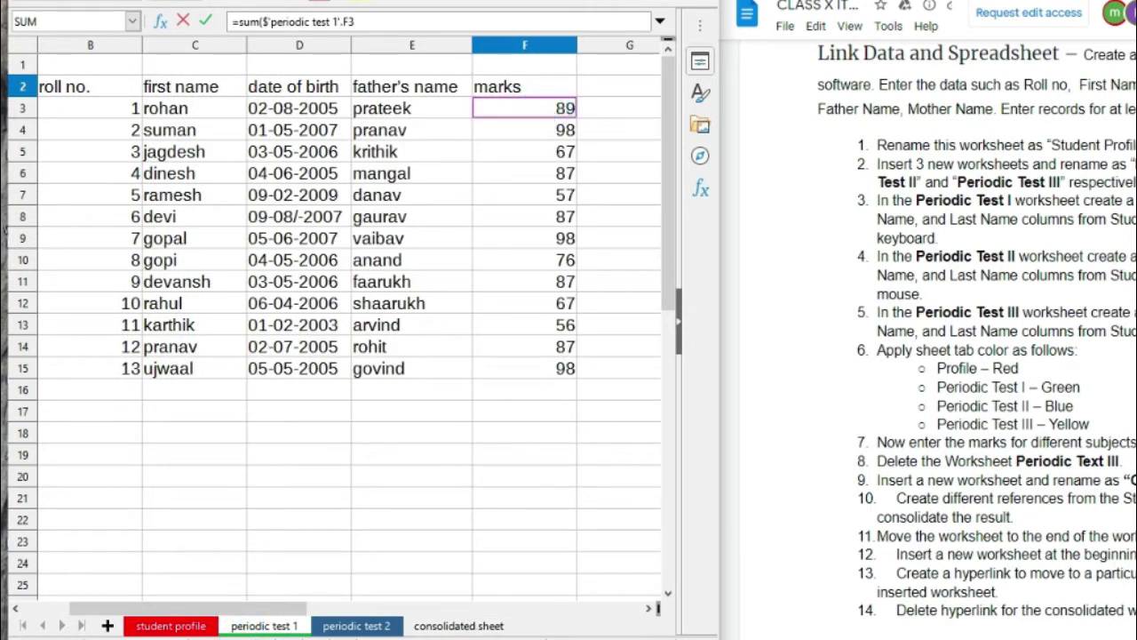
click(456, 627)
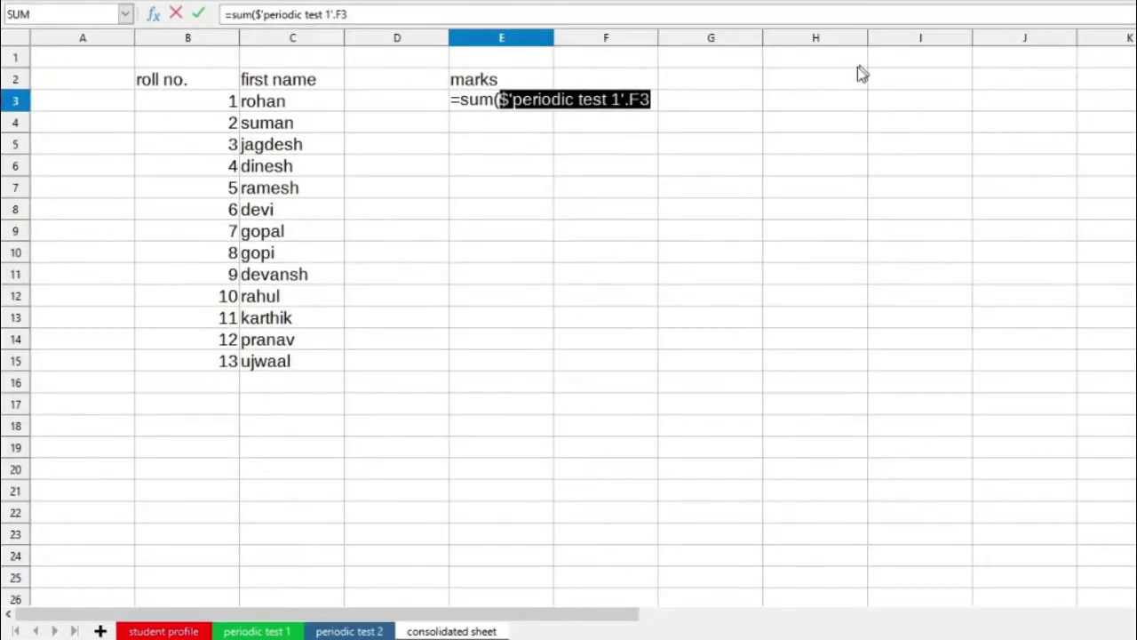
click(659, 99)
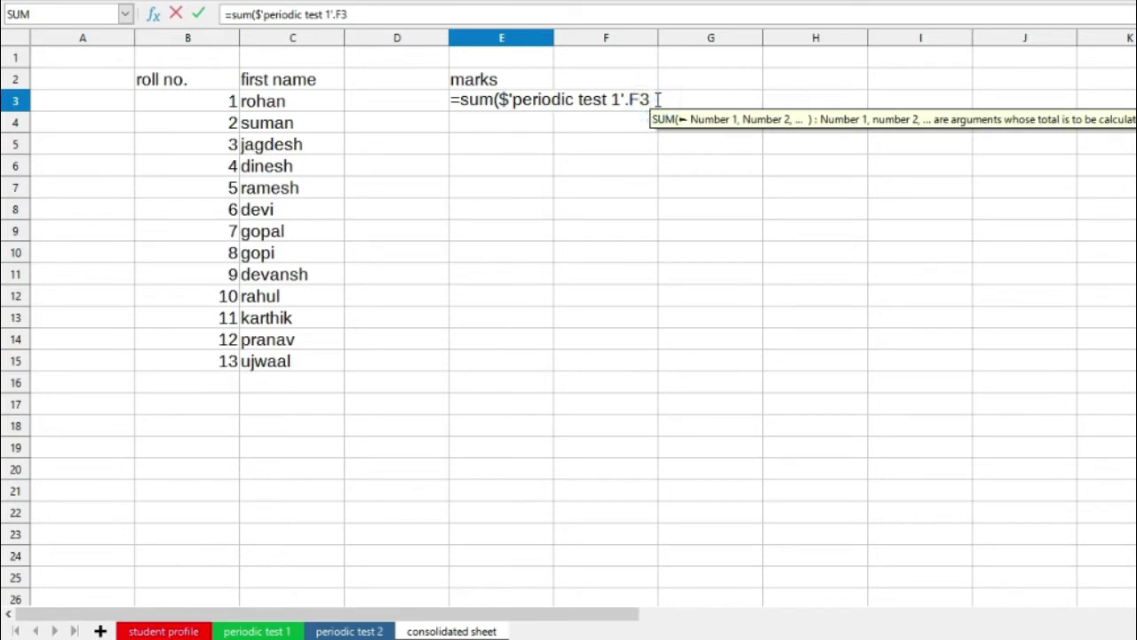
text(,)
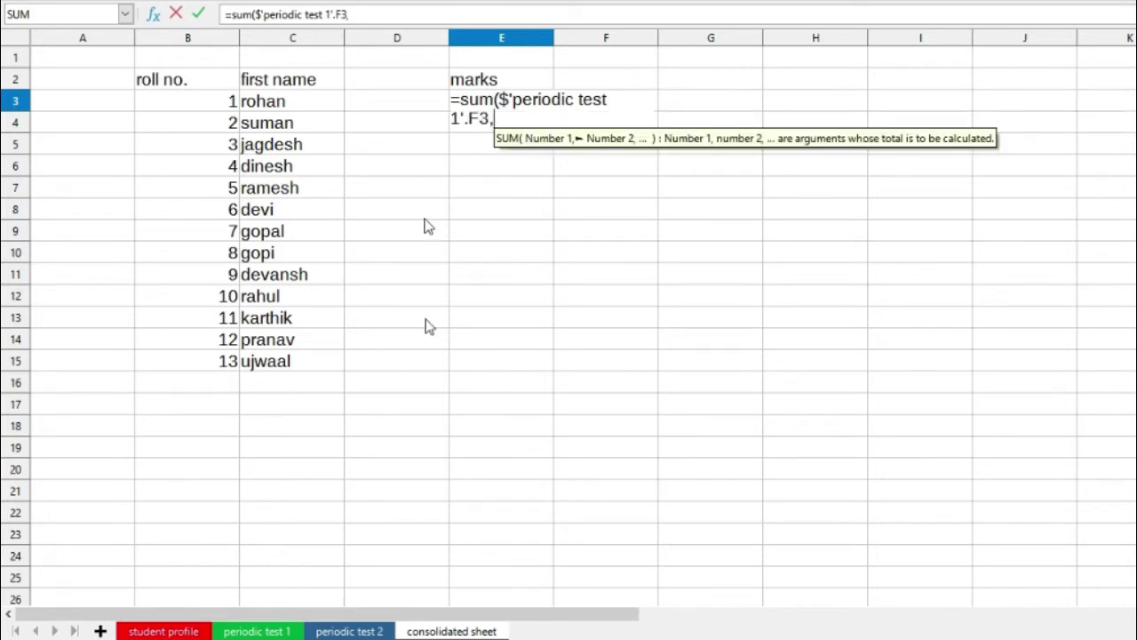
click(340, 631)
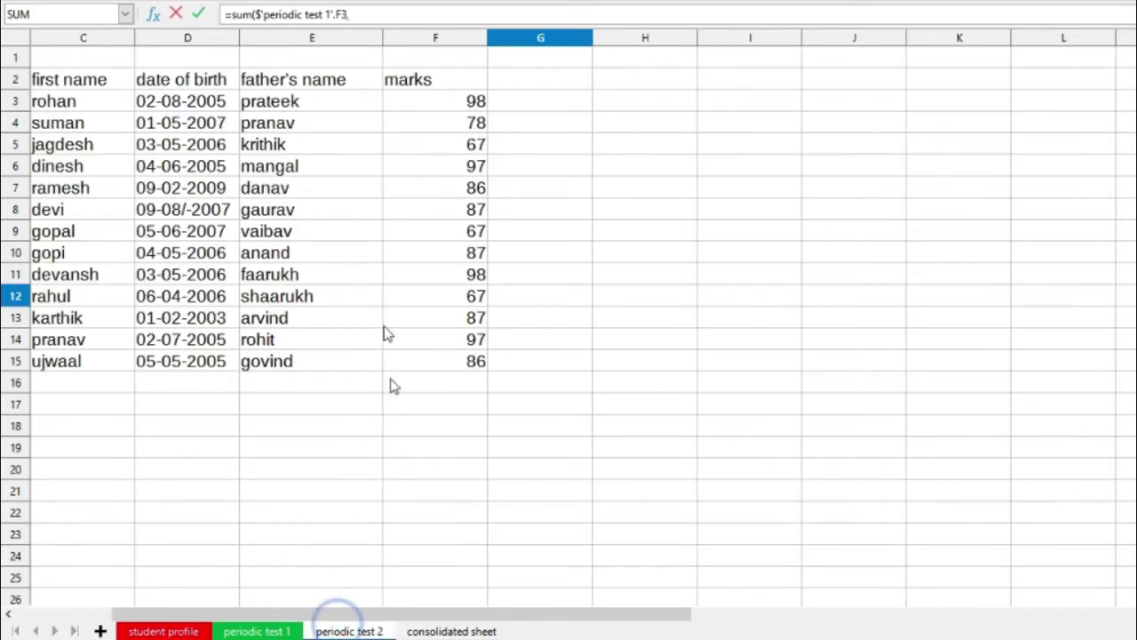
click(448, 106)
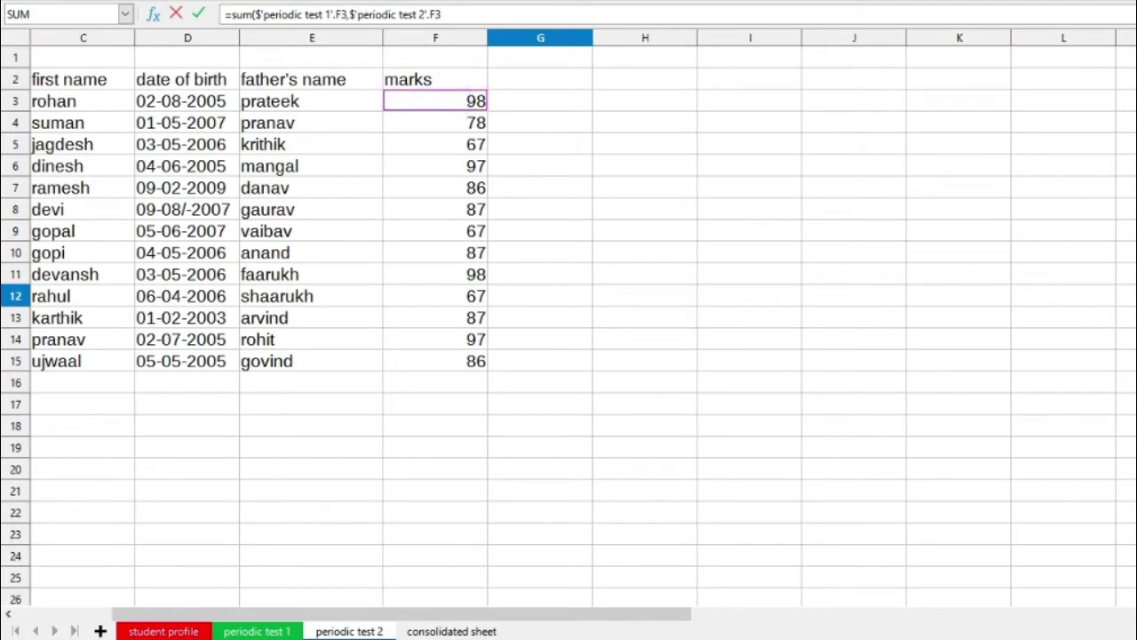
click(450, 631)
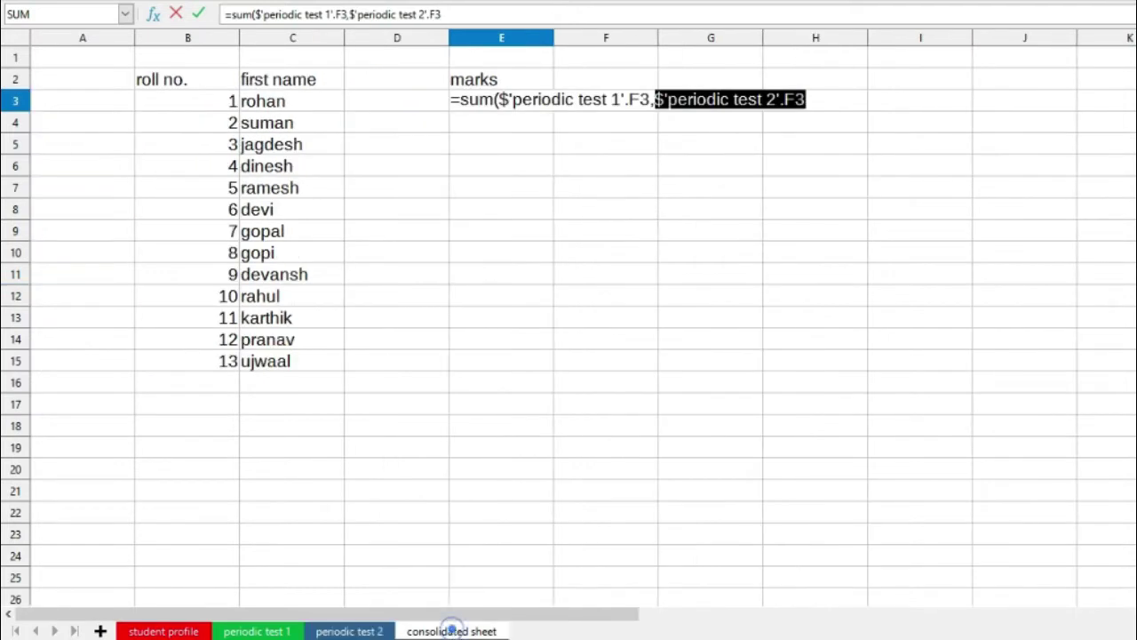
click(811, 102)
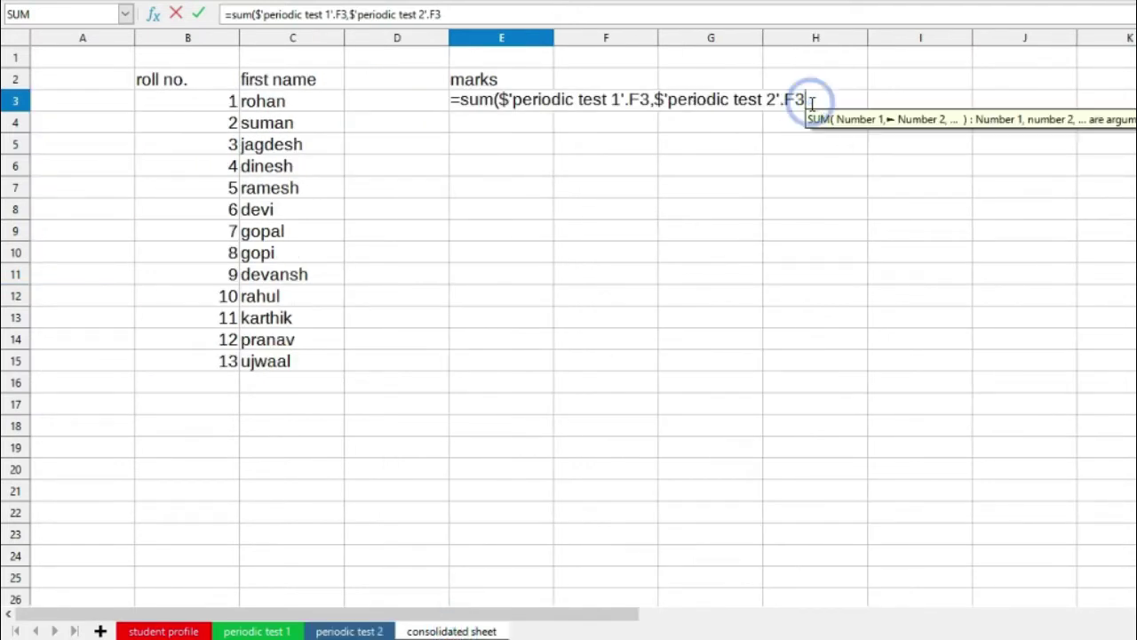
text())
key(Return)
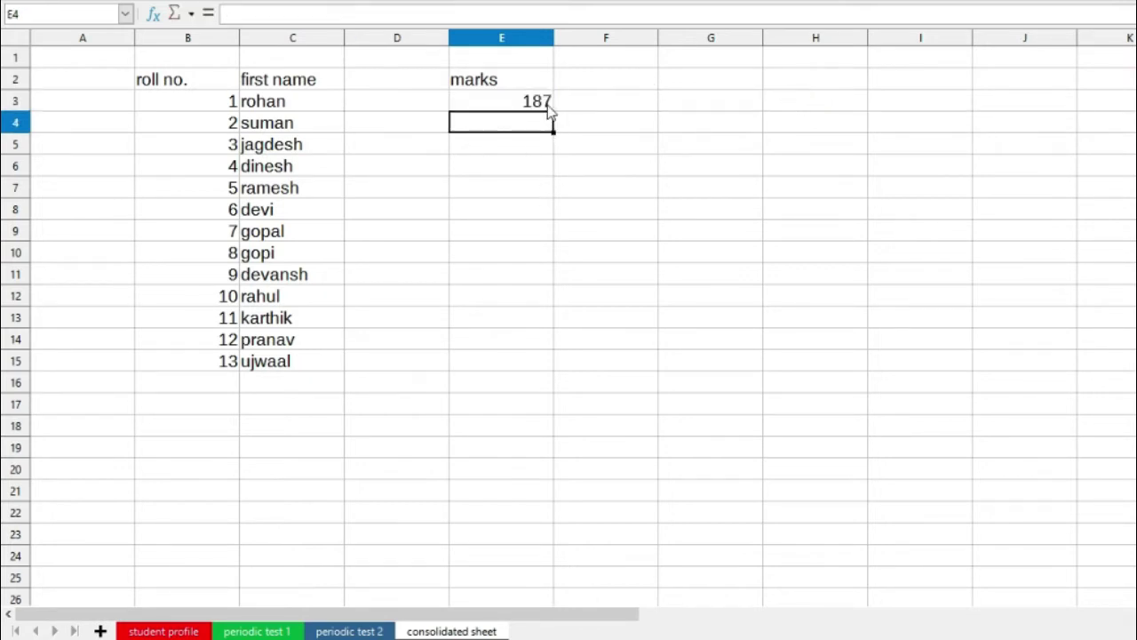
Check the marks in both periodic test sheets and fill the E3 sum formula down through E15 of the consolidated sheet.
click(266, 631)
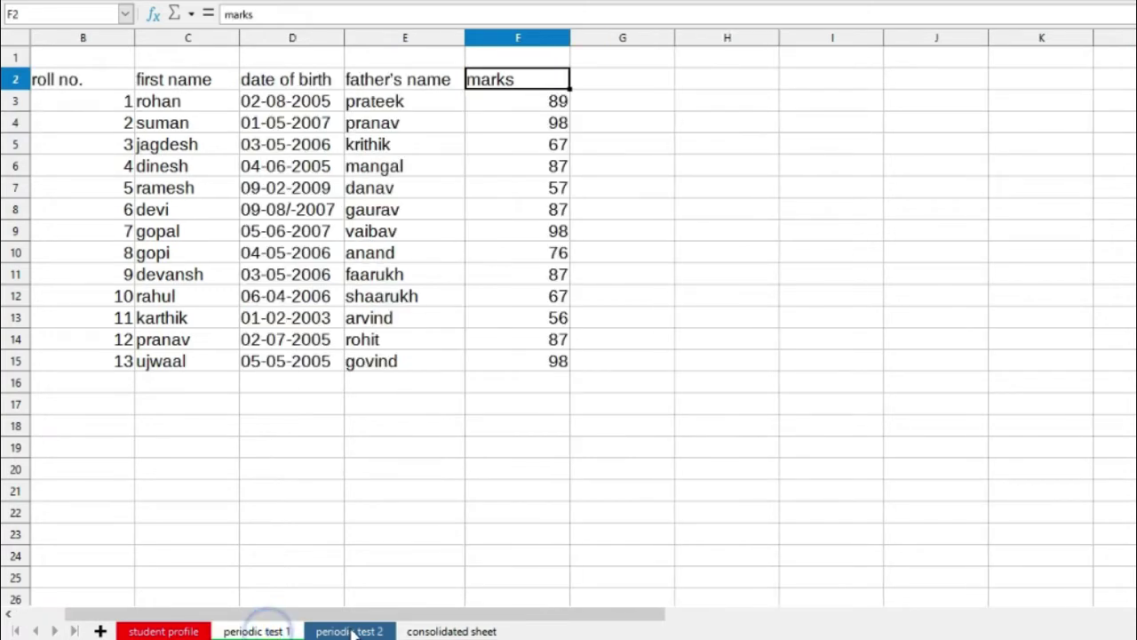
click(351, 631)
click(440, 631)
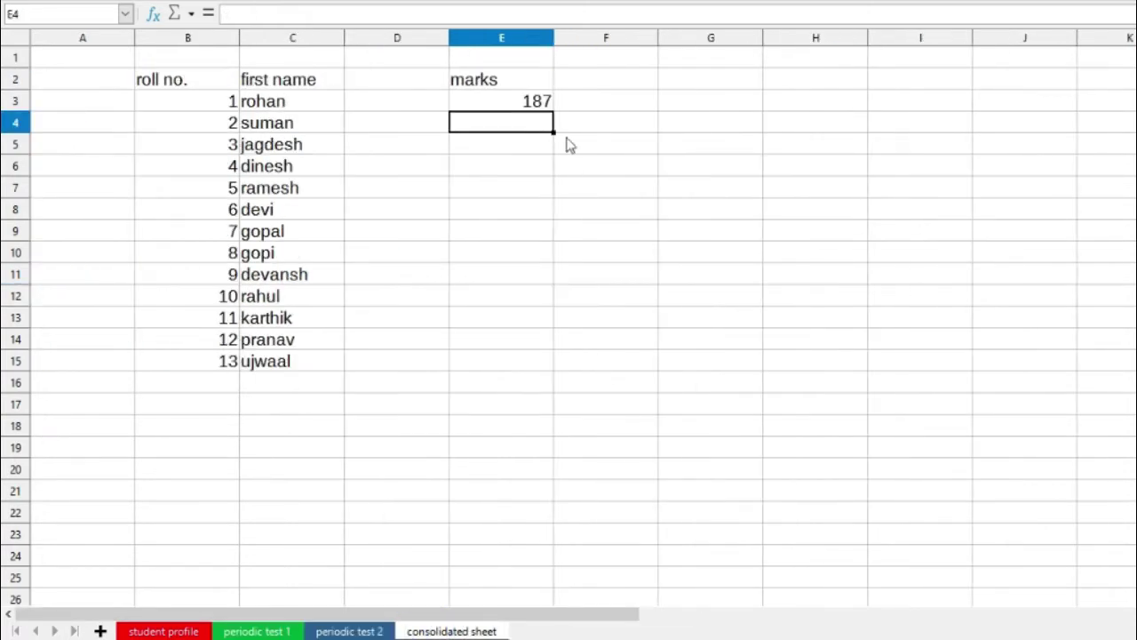
click(546, 105)
drag(553, 111, 550, 382)
click(596, 346)
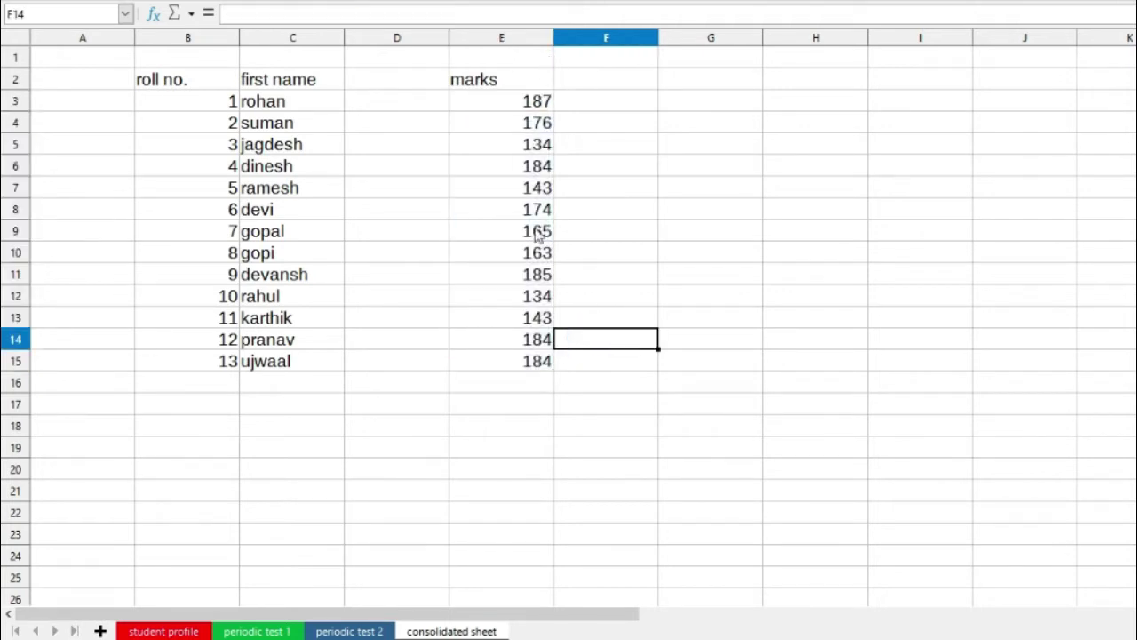
click(563, 380)
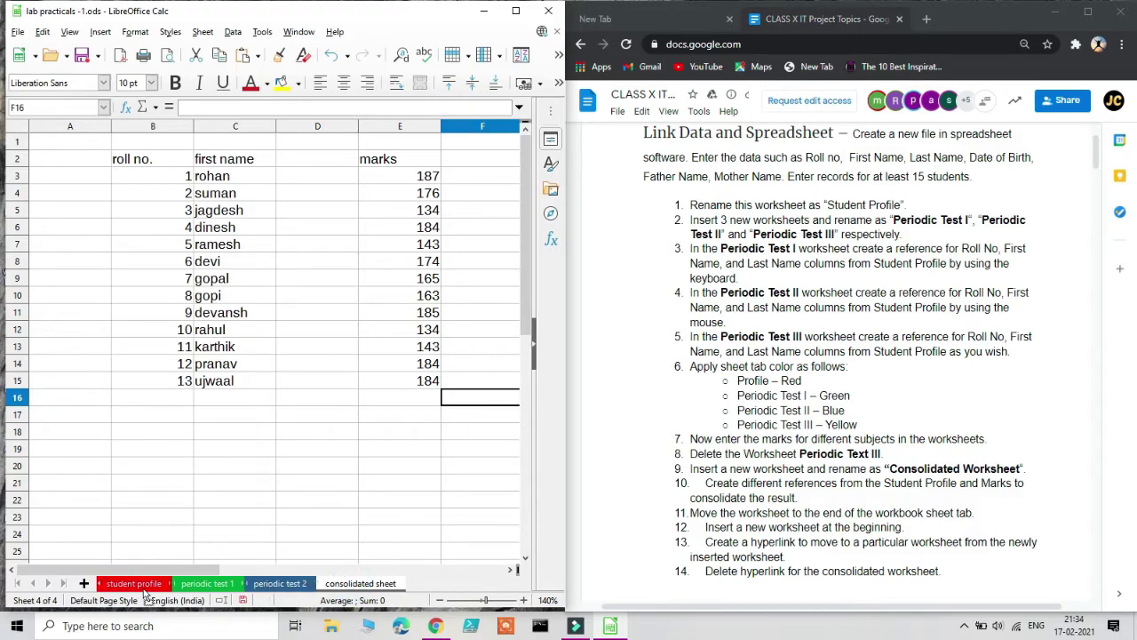
Move the consolidated sheet to the beginning of the workbook and return it to the end, after periodic test 2.
drag(136, 588, 134, 588)
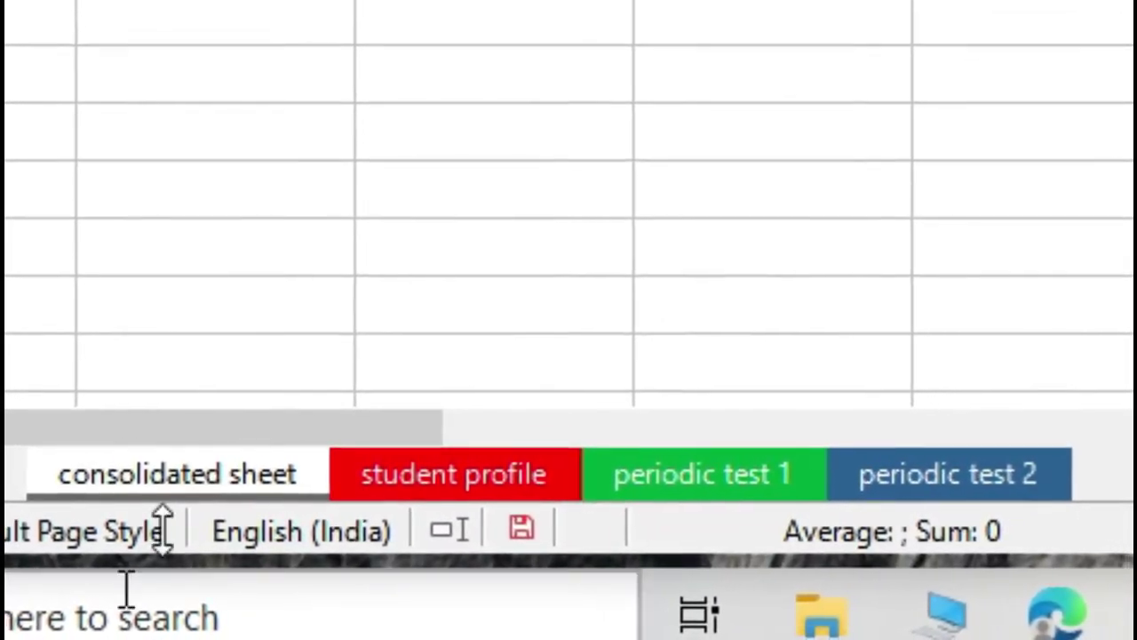
click(182, 485)
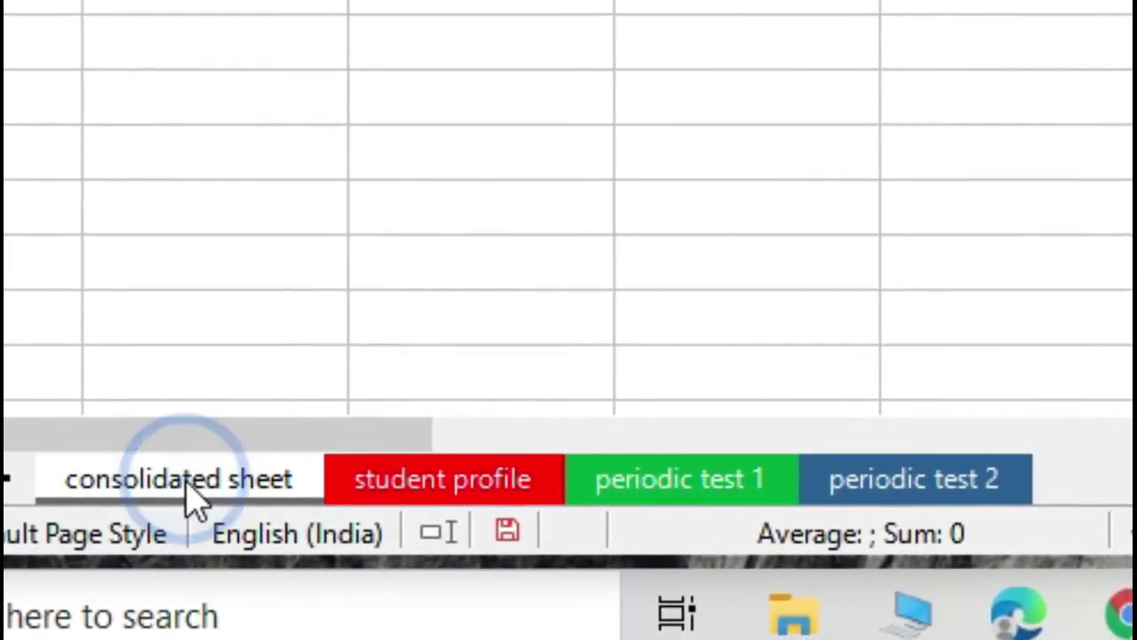
mouse_move(186, 487)
mouse_down()
mouse_move(469, 494)
mouse_move(660, 478)
mouse_move(1030, 478)
mouse_move(1031, 496)
mouse_move(731, 482)
mouse_move(721, 508)
mouse_move(809, 490)
mouse_move(914, 519)
mouse_up()
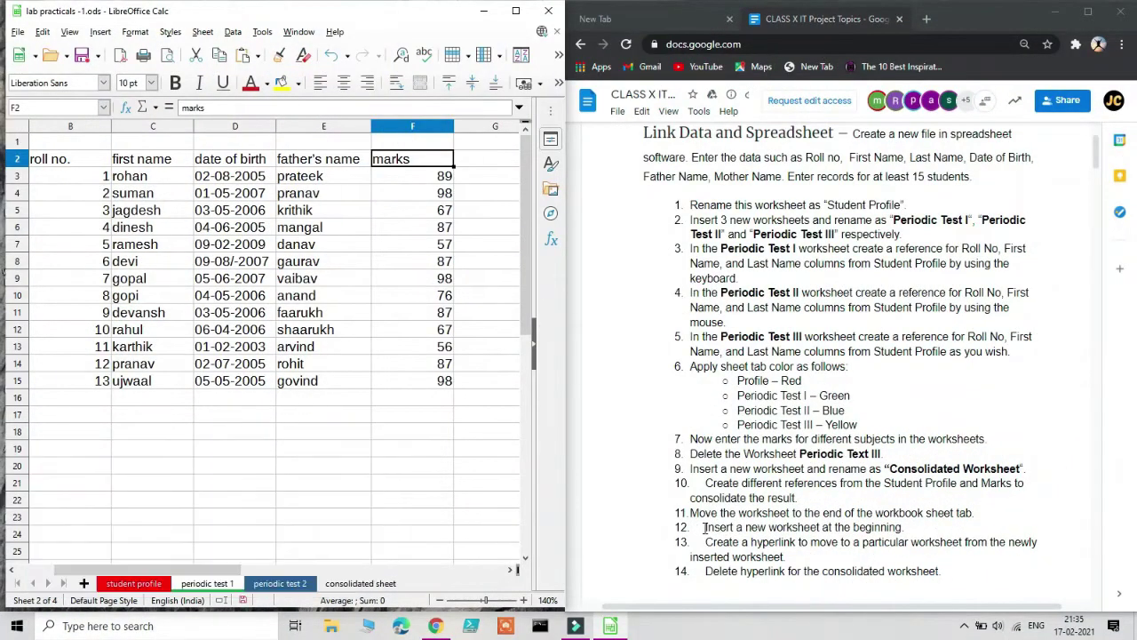
Insert a worksheet named "new sheet" at the beginning of the workbook, before student profile.
drag(708, 527, 886, 528)
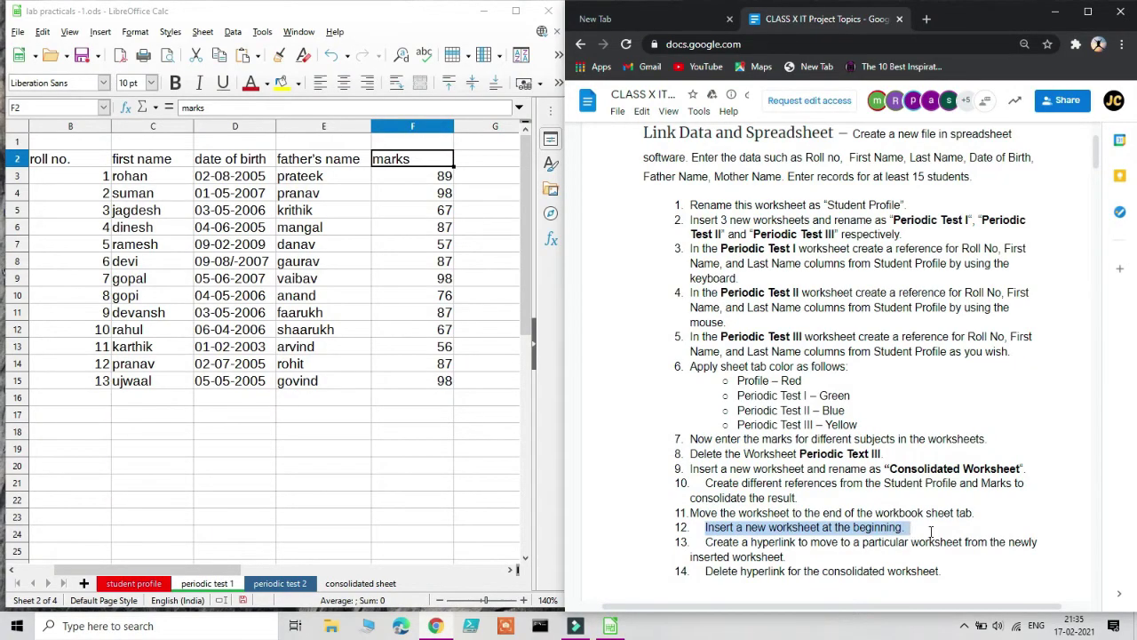
click(83, 583)
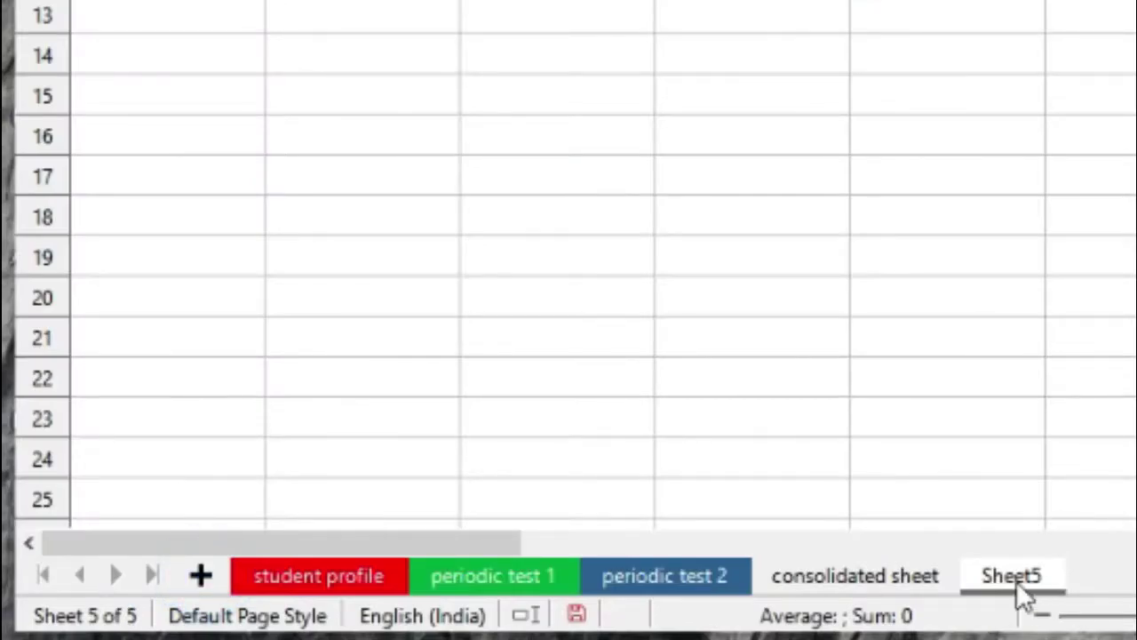
drag(1017, 579, 287, 601)
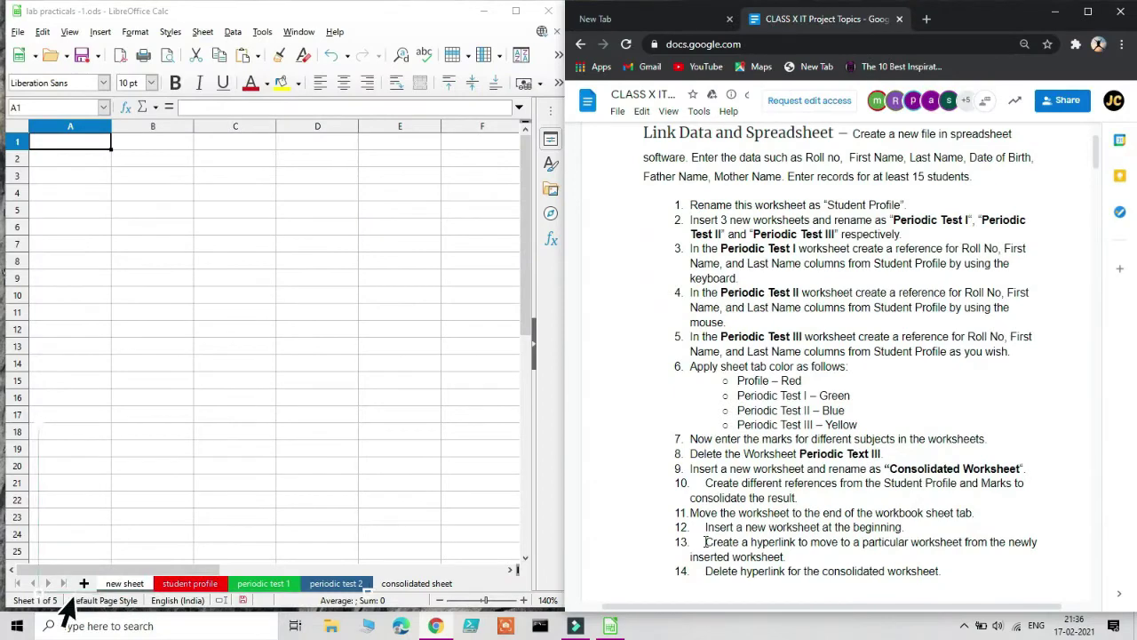
Widen column A of the new sheet and enter "click here to move to the consolidated sheet" in cell A4.
drag(706, 543, 818, 556)
click(804, 558)
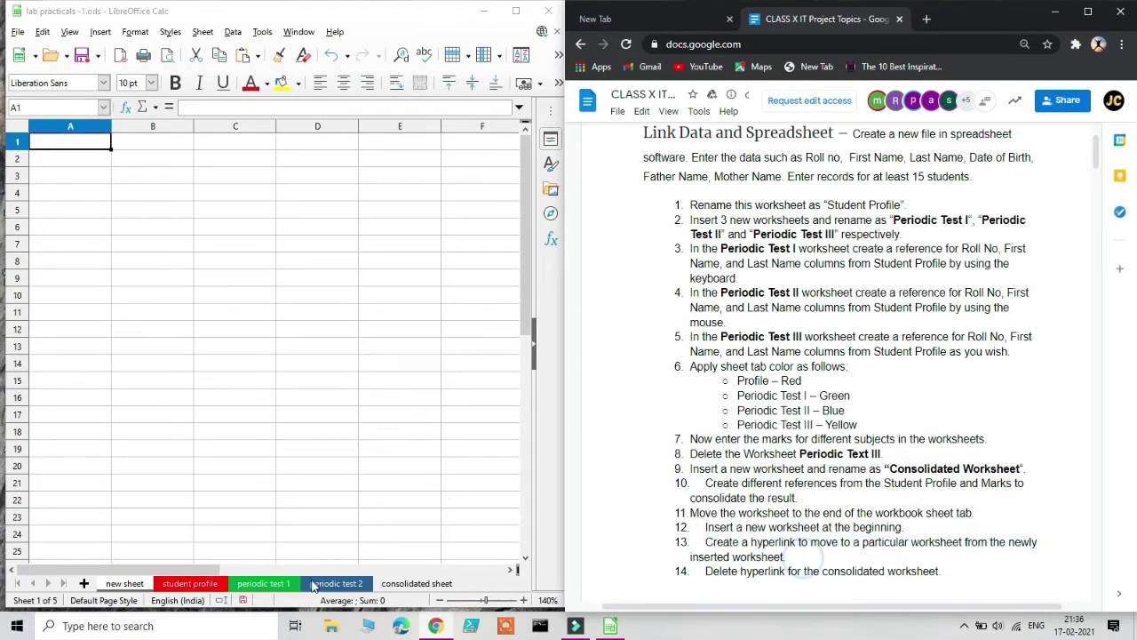
click(416, 584)
click(125, 584)
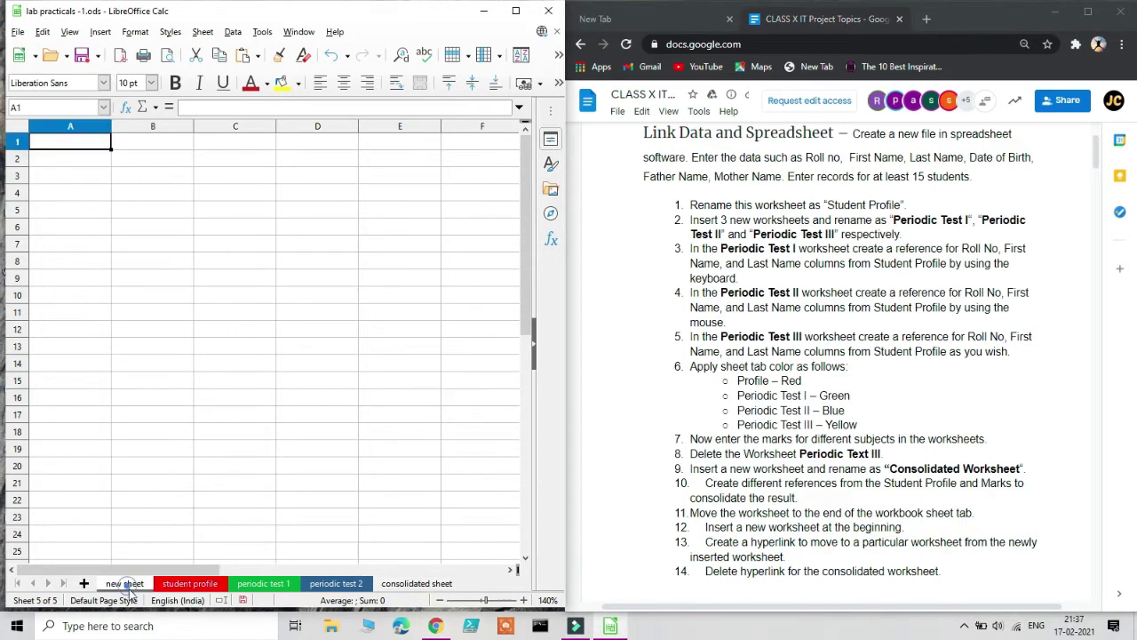
click(416, 584)
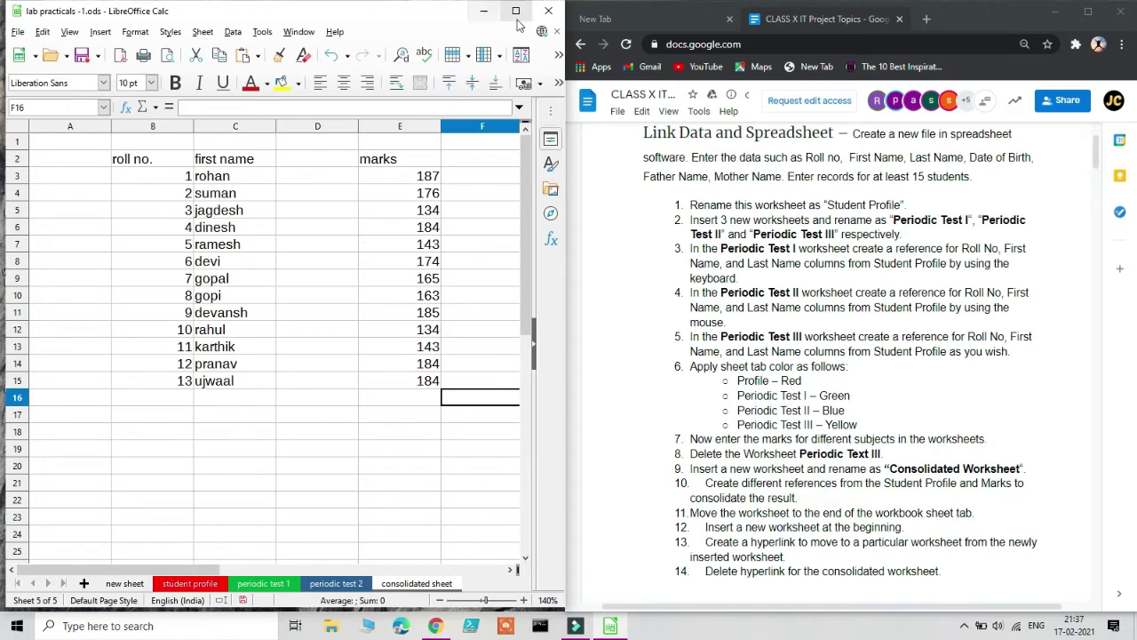
click(515, 12)
click(120, 588)
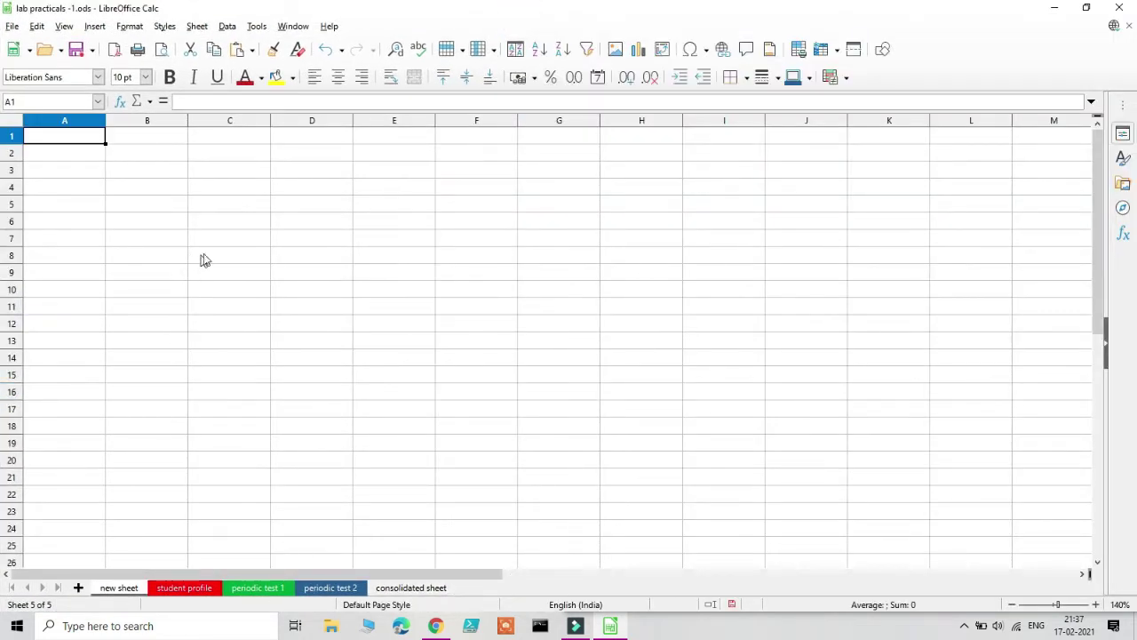
click(86, 157)
click(94, 192)
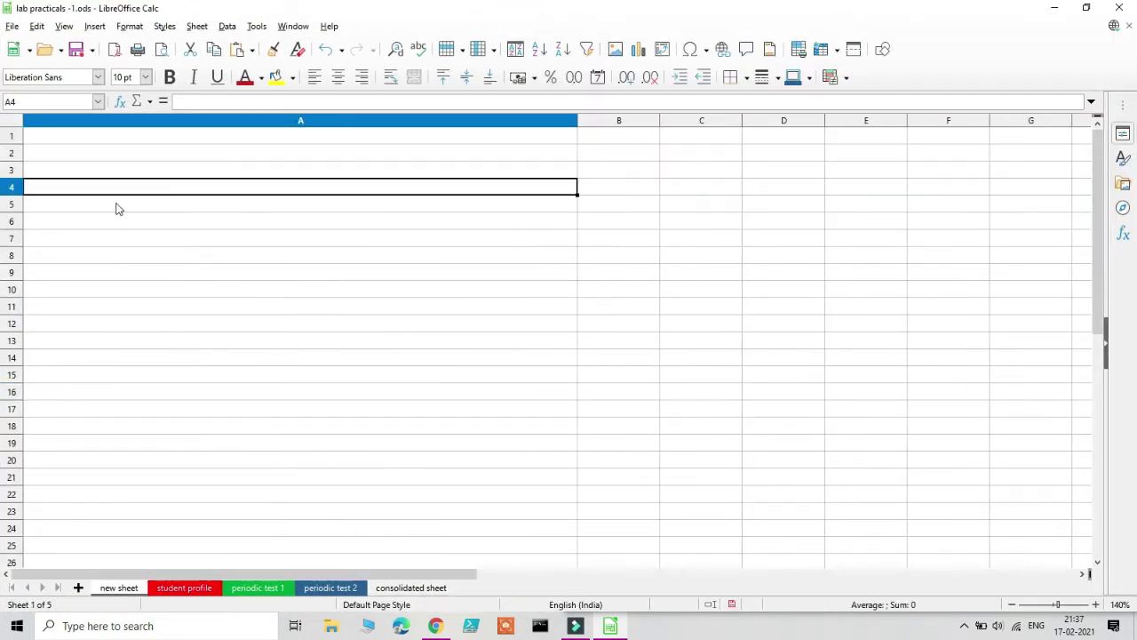
text(click here to move to the consolidated sheet)
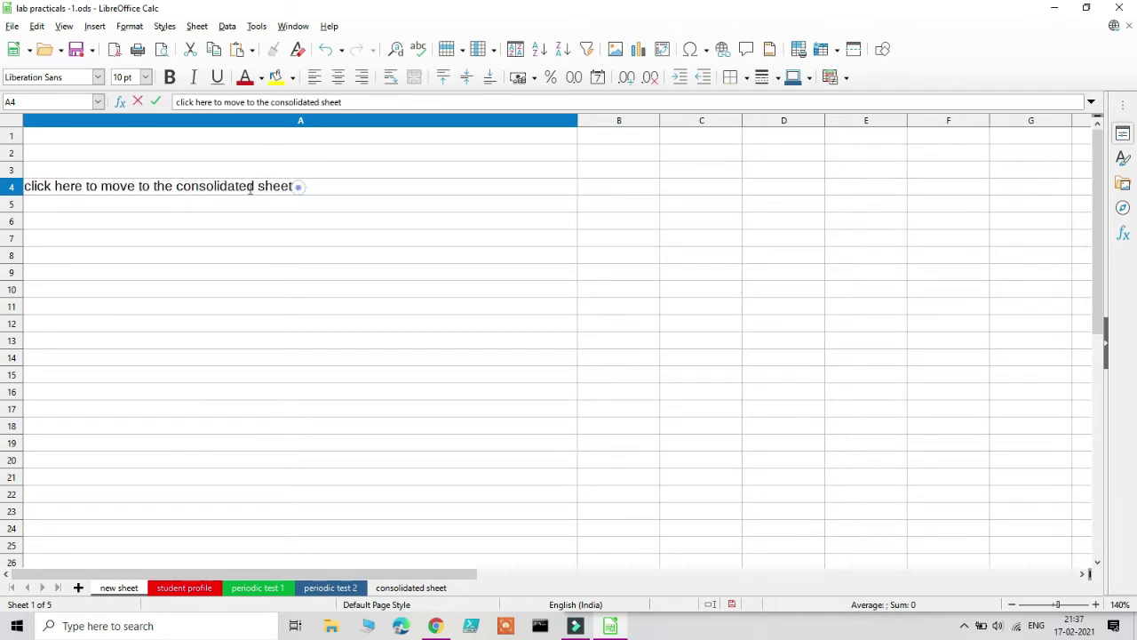
Start a hyperlink for the whole text in cell A4, review the available link types and choose a document link.
drag(295, 188, 9, 186)
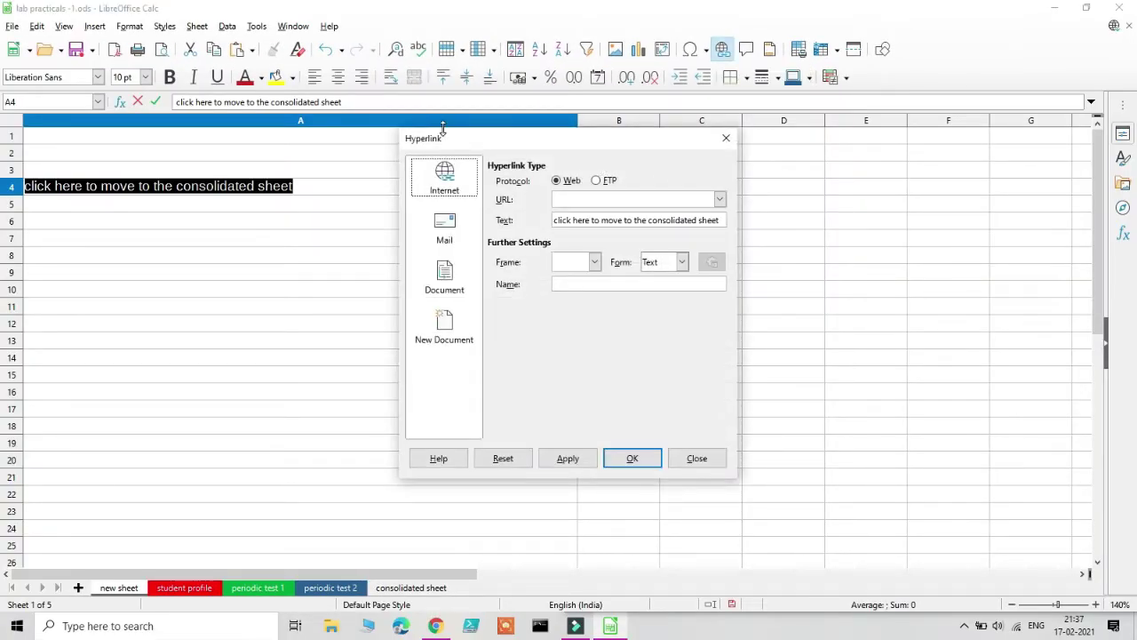
drag(452, 142, 440, 144)
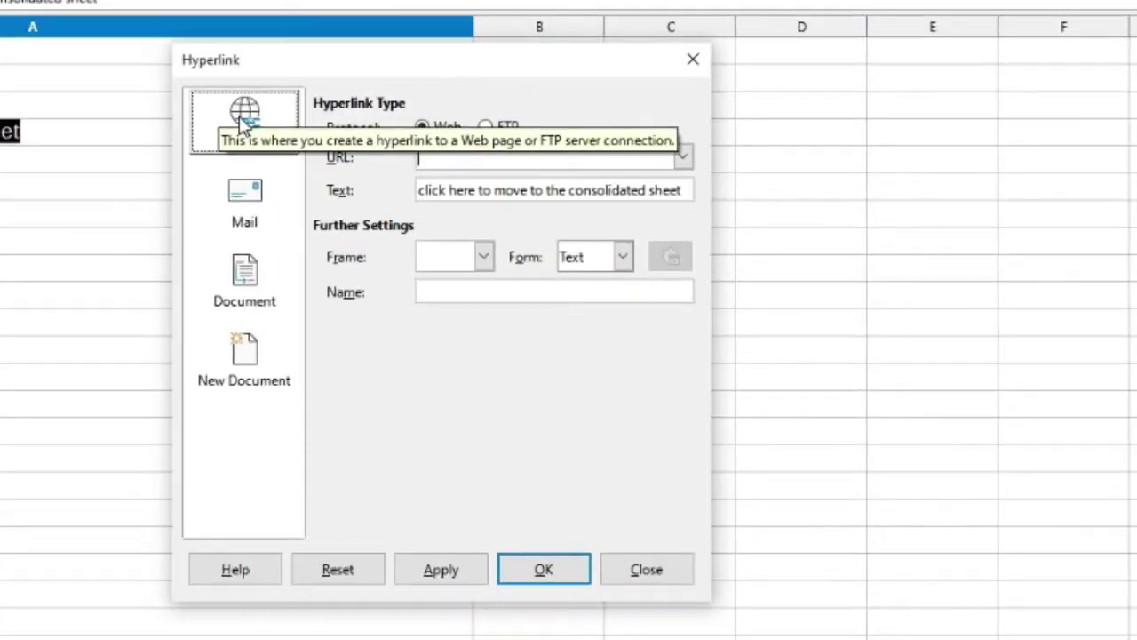
click(246, 220)
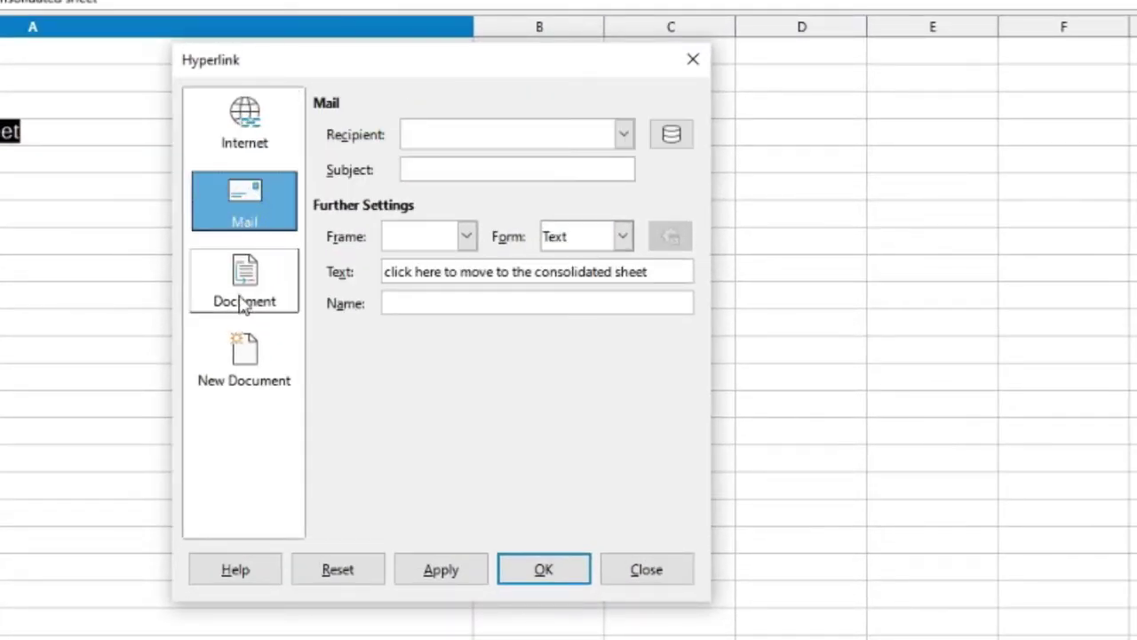
click(244, 302)
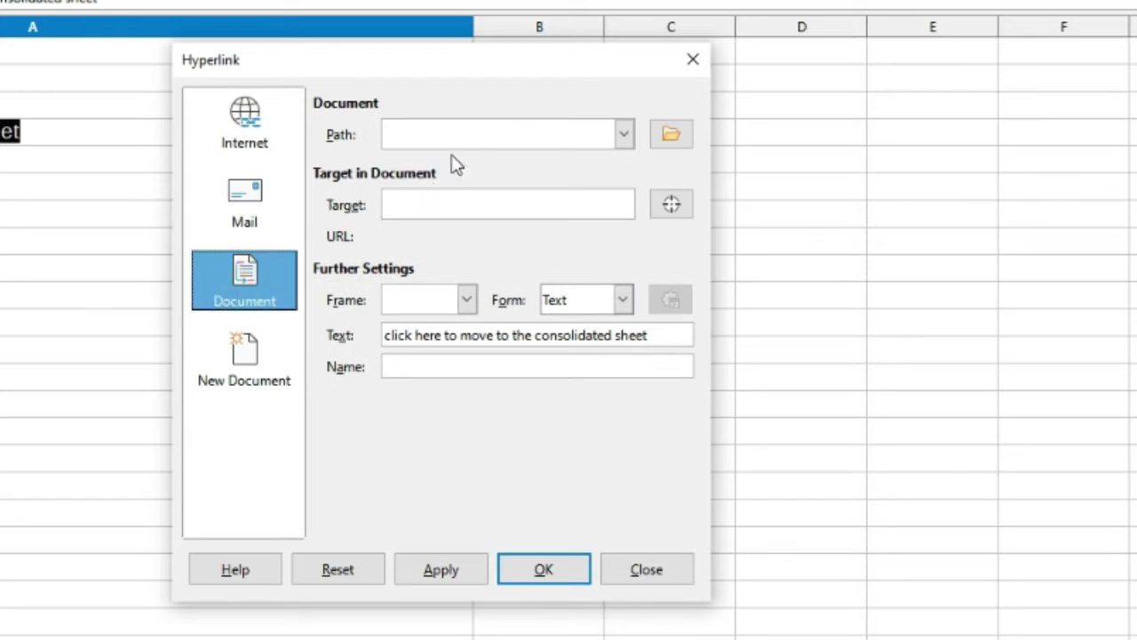
click(256, 356)
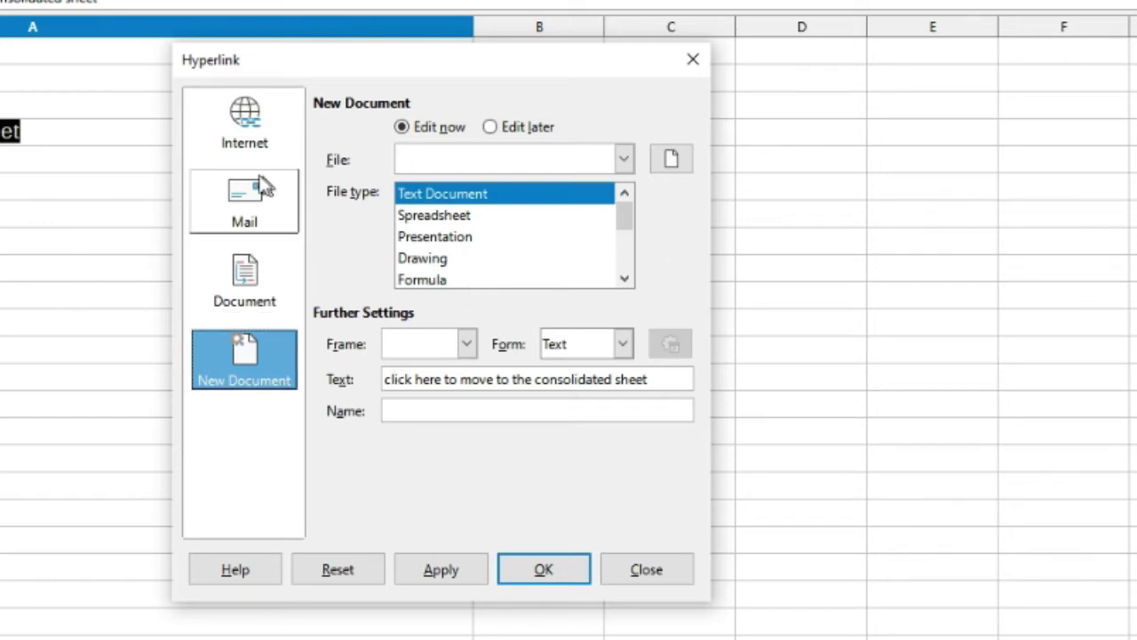
click(259, 291)
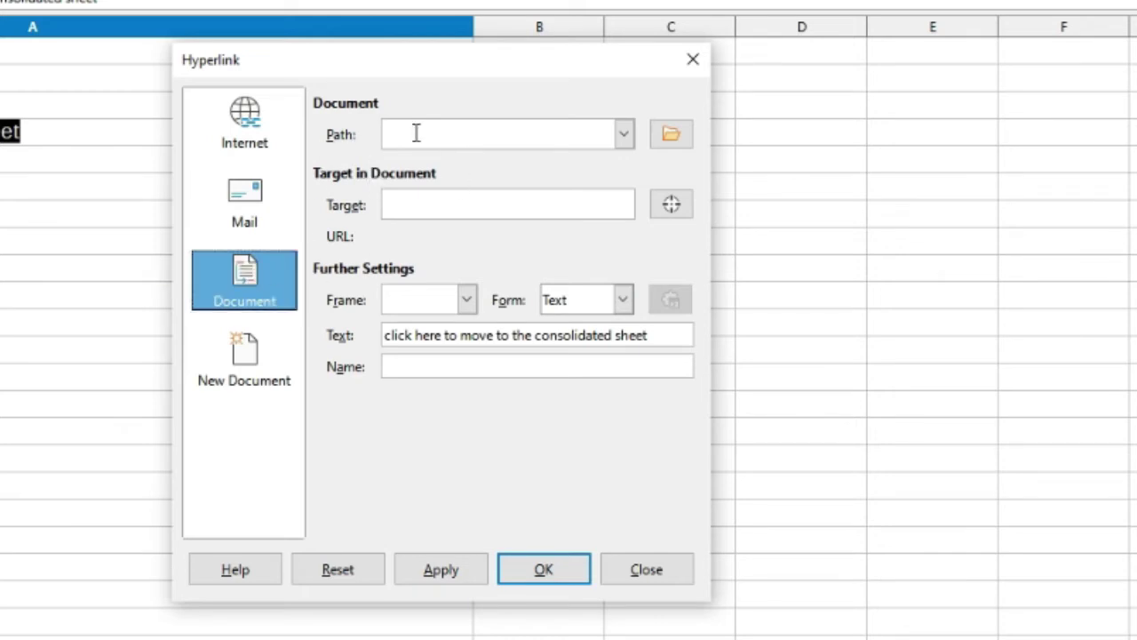
click(624, 134)
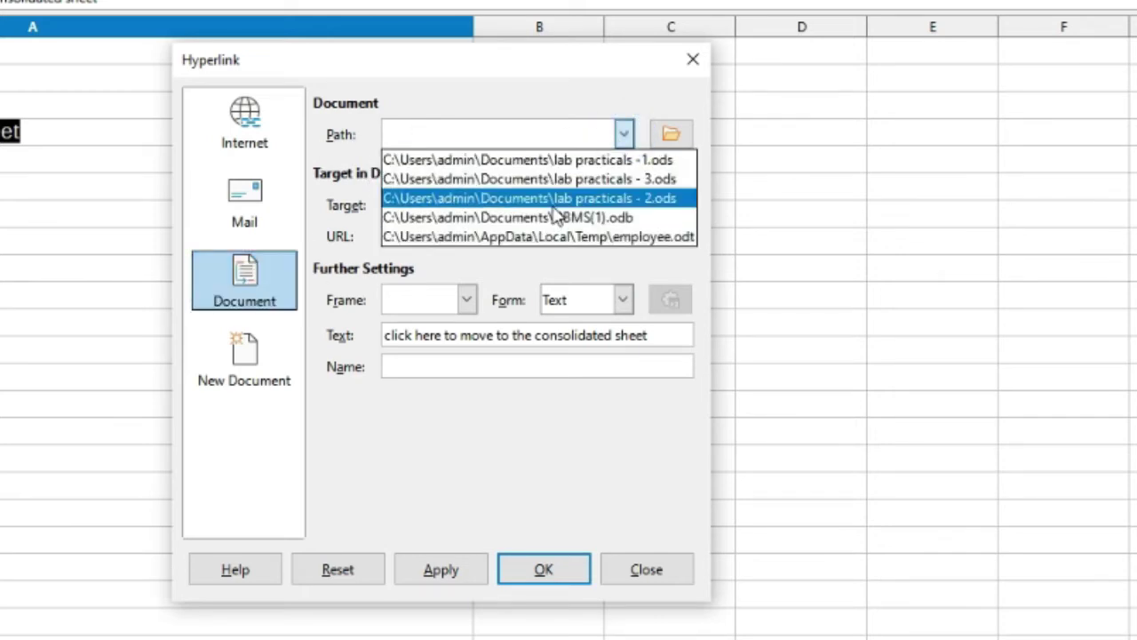
click(622, 134)
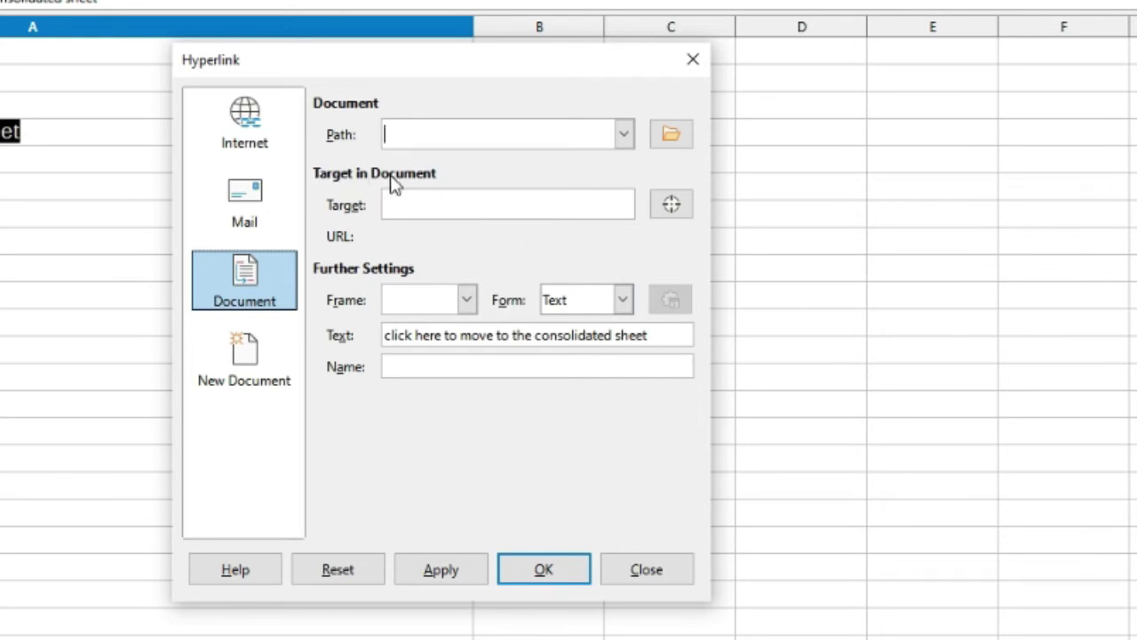
Set the consolidated sheet as the link's target in the document and apply the hyperlink to the A4 text.
click(671, 204)
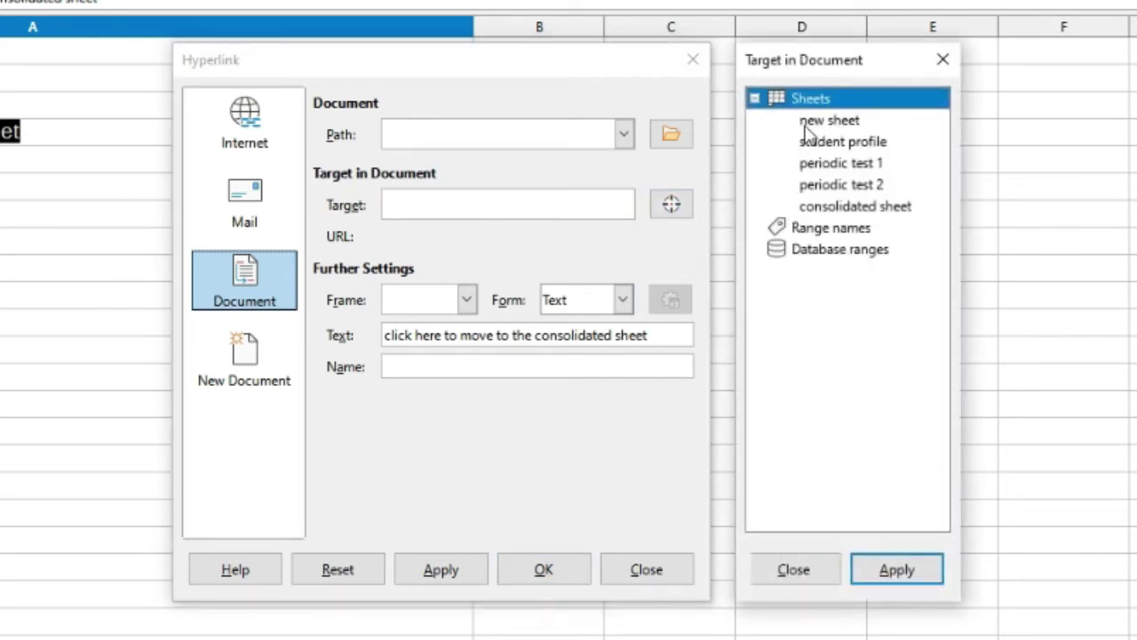
click(846, 207)
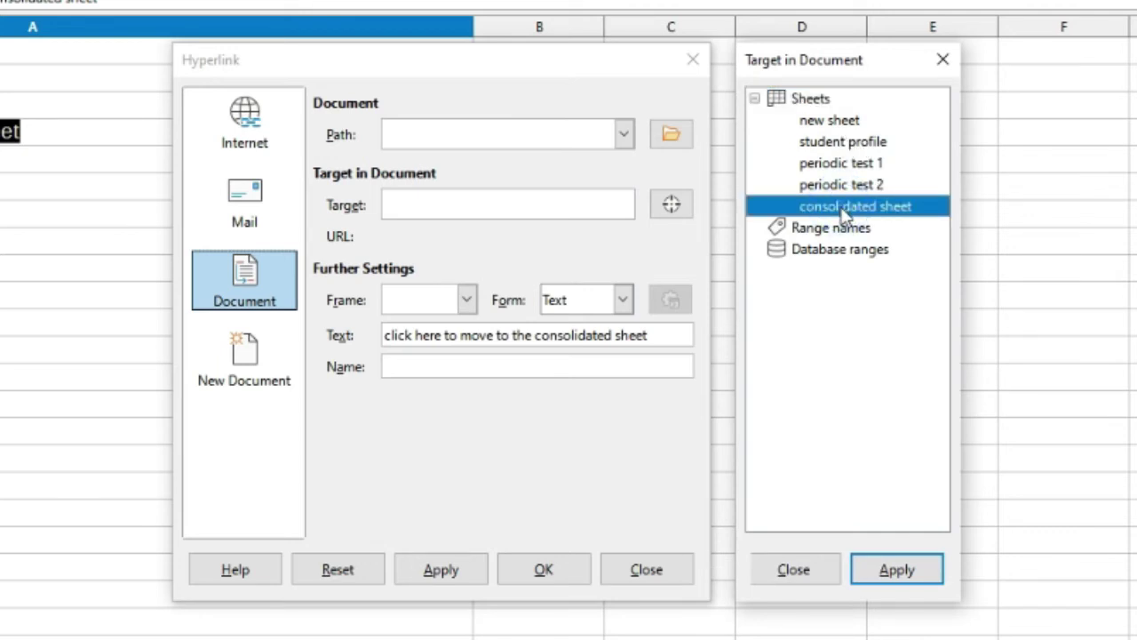
click(899, 569)
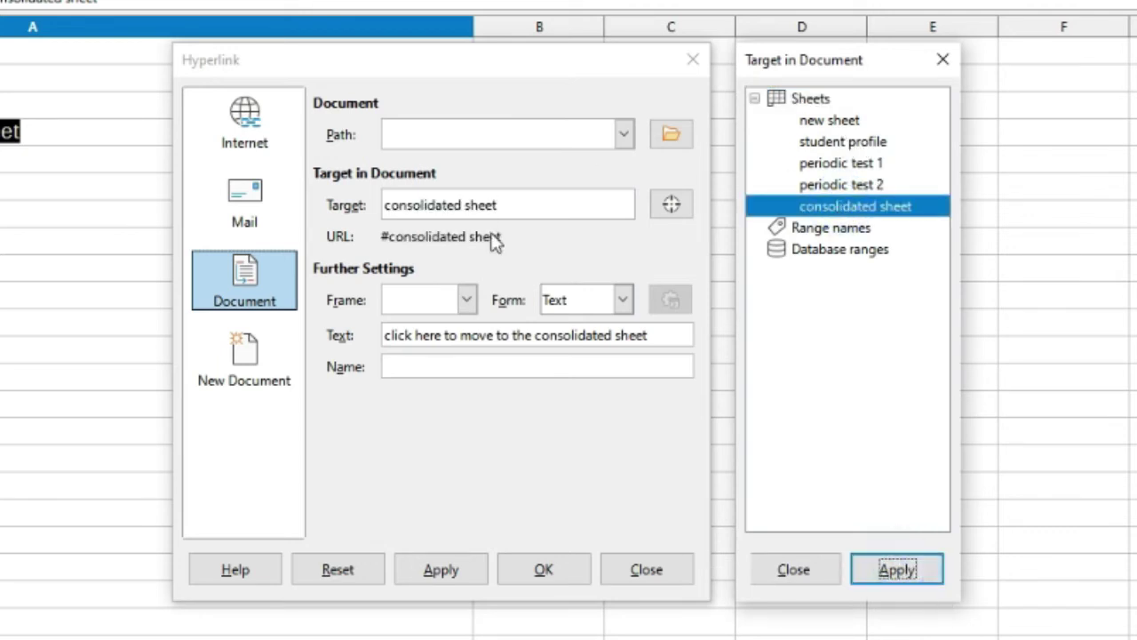
click(500, 341)
drag(660, 335, 392, 328)
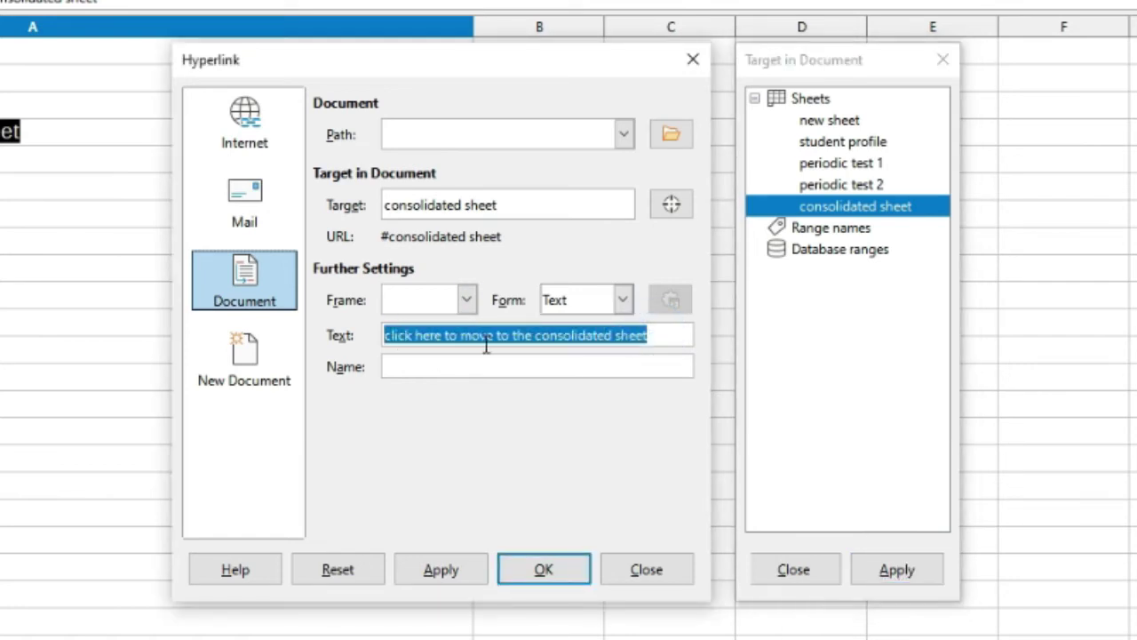
click(508, 574)
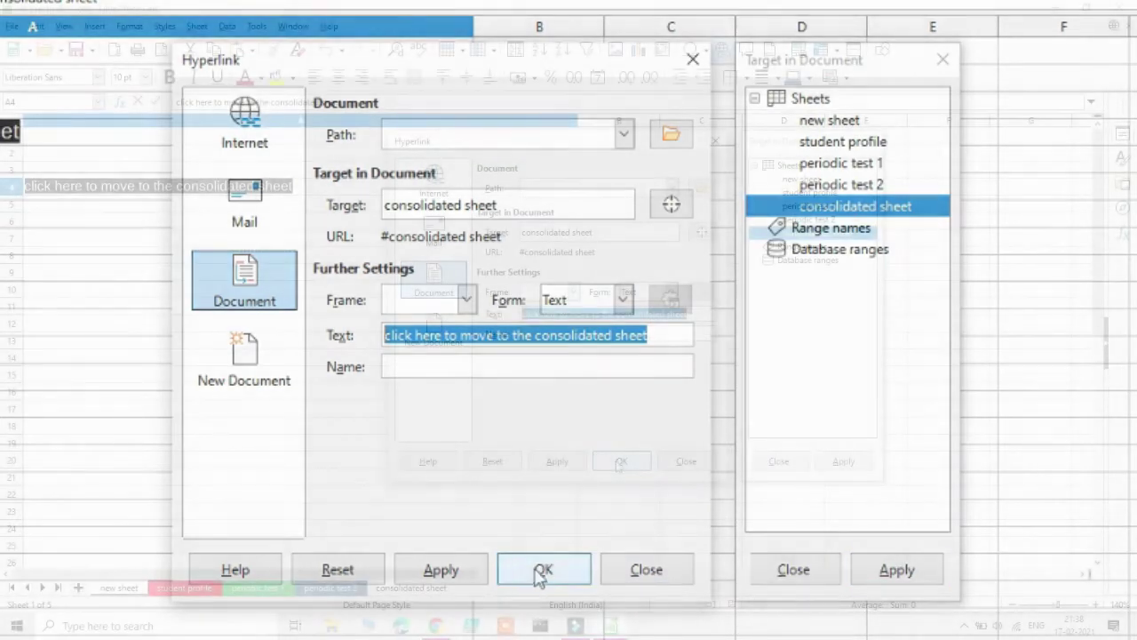
click(140, 291)
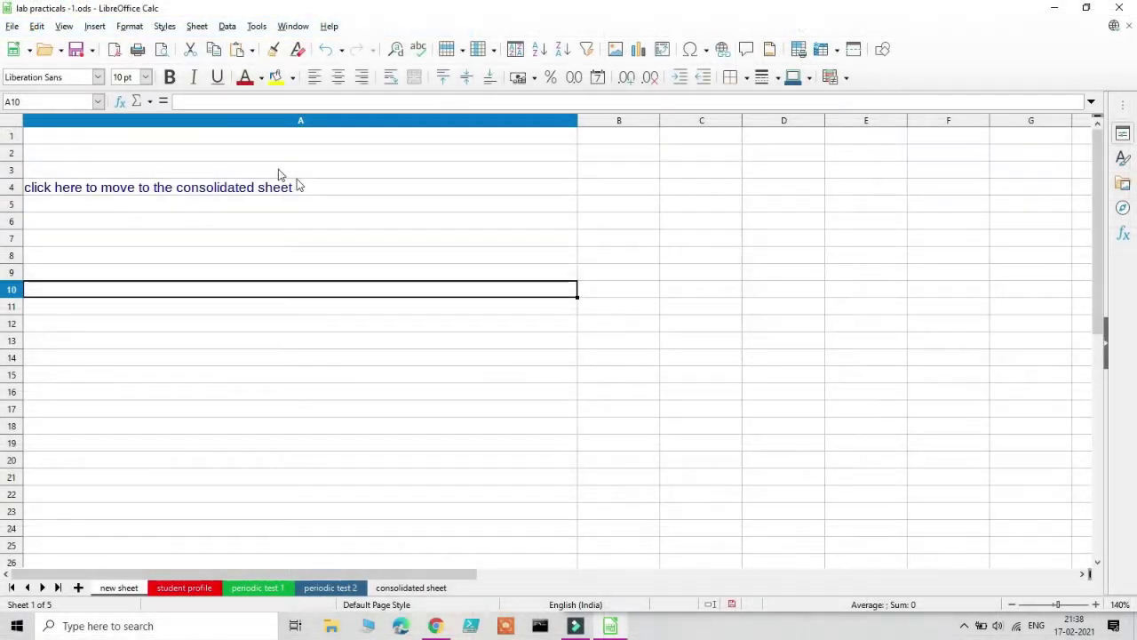
Test the hyperlink in cell A4 by following it to the consolidated sheet.
click(249, 189)
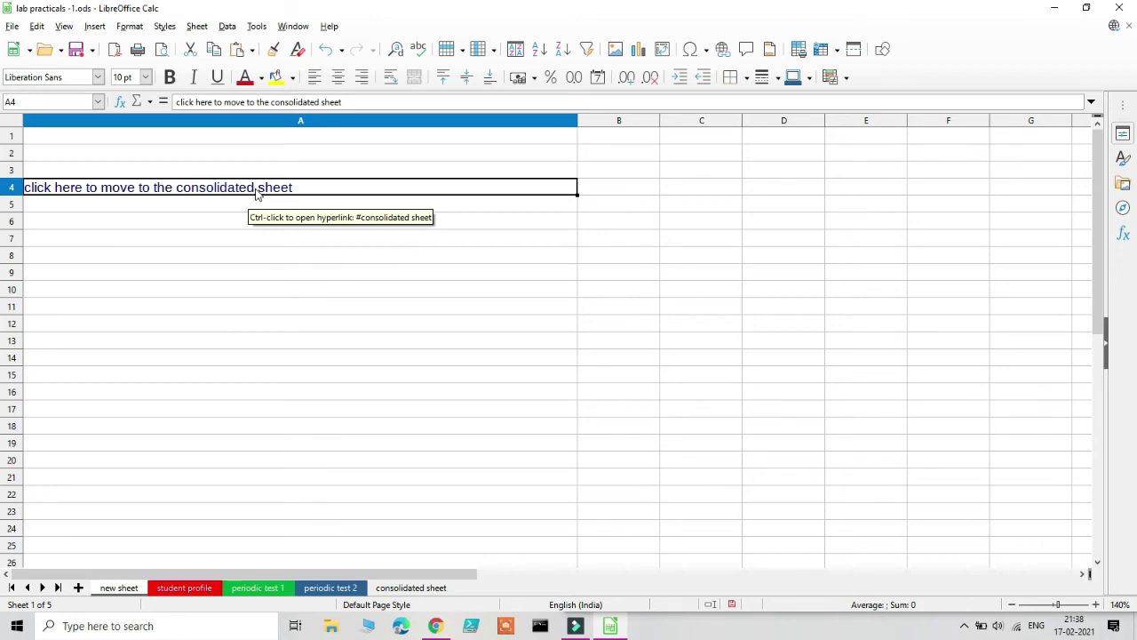
double_click(256, 190)
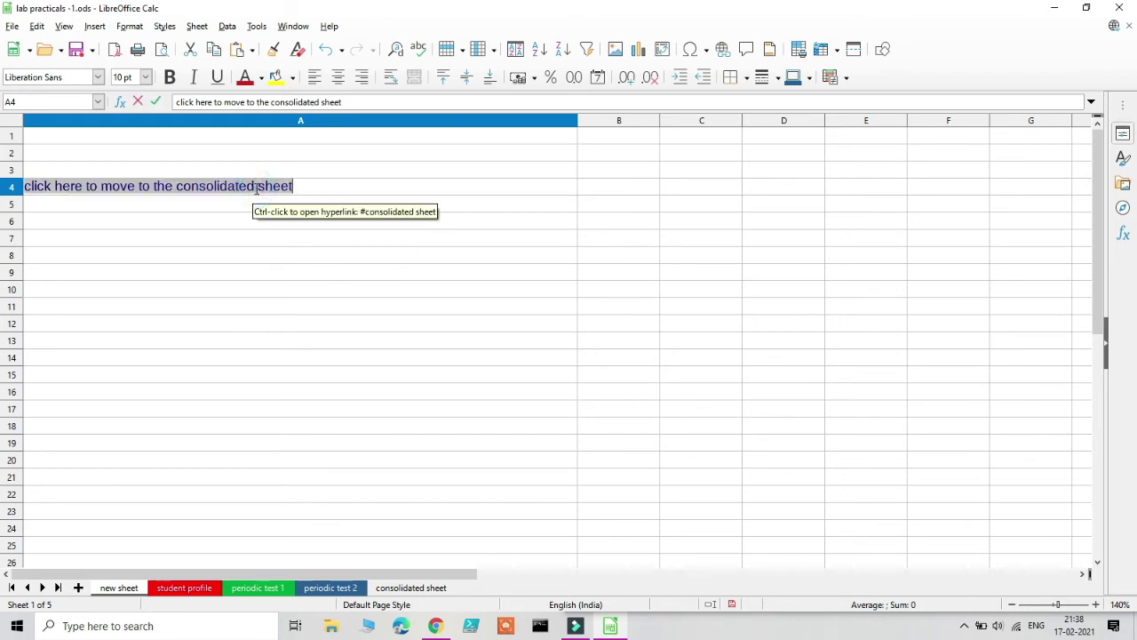
click(264, 274)
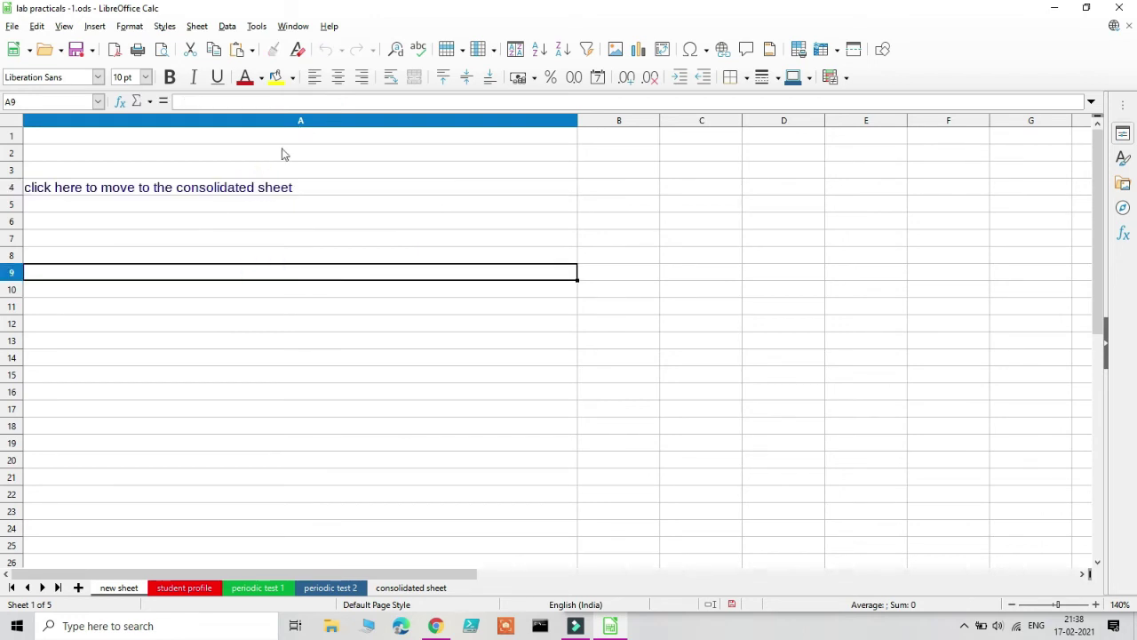
click(278, 192)
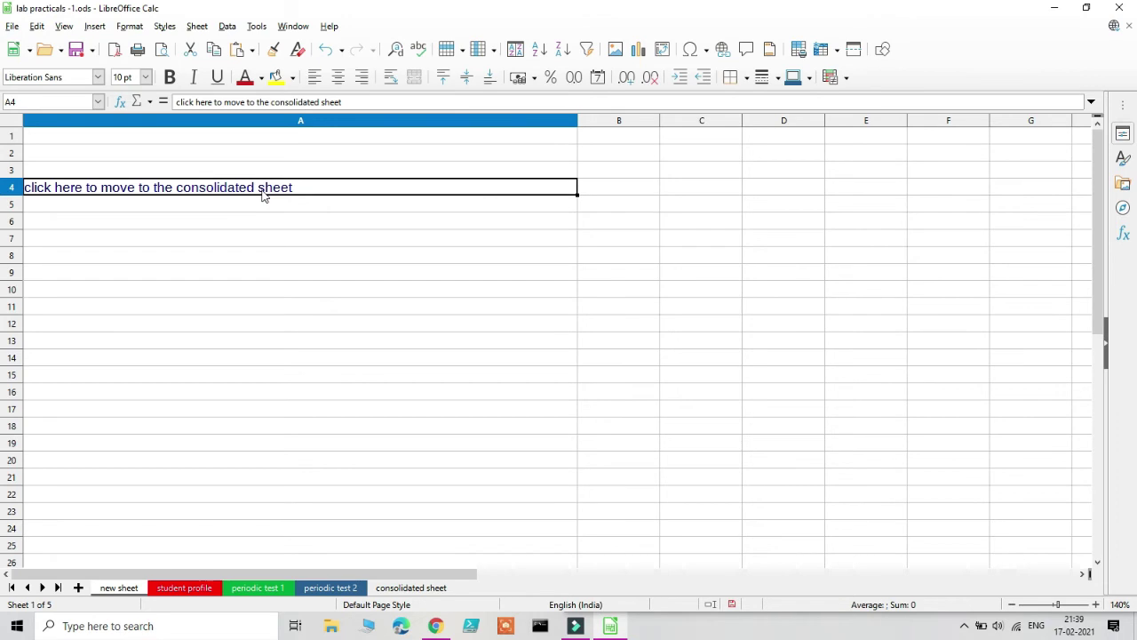
ctrl+click(264, 188)
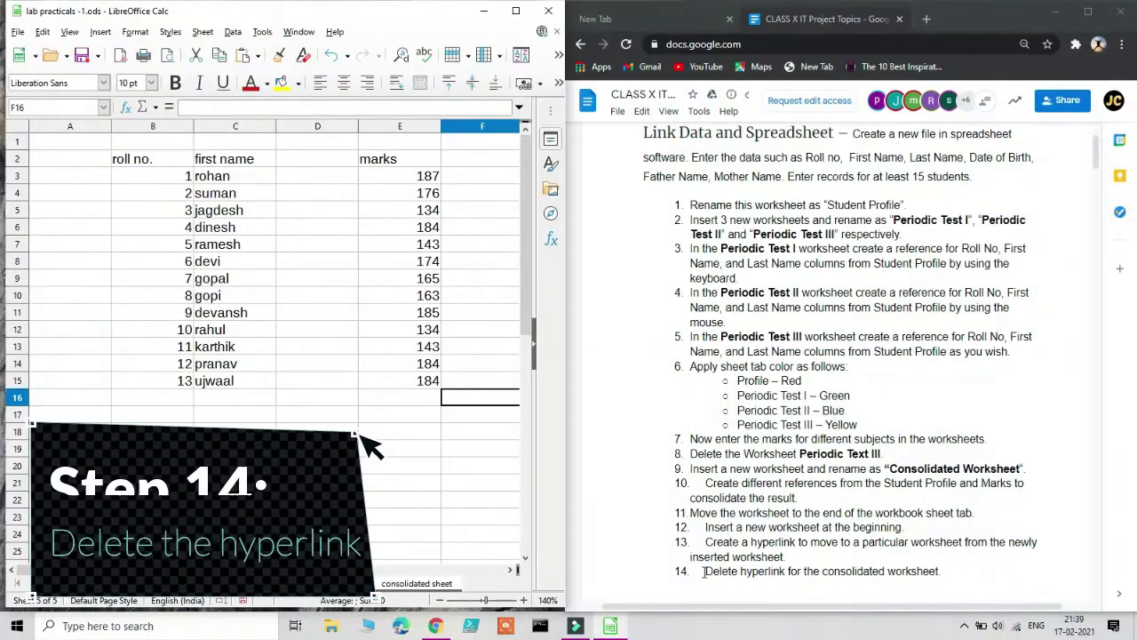
Check item 14 in the project topics document, return to the new sheet and remove the hyperlink from the cell A4 text.
drag(703, 561, 908, 539)
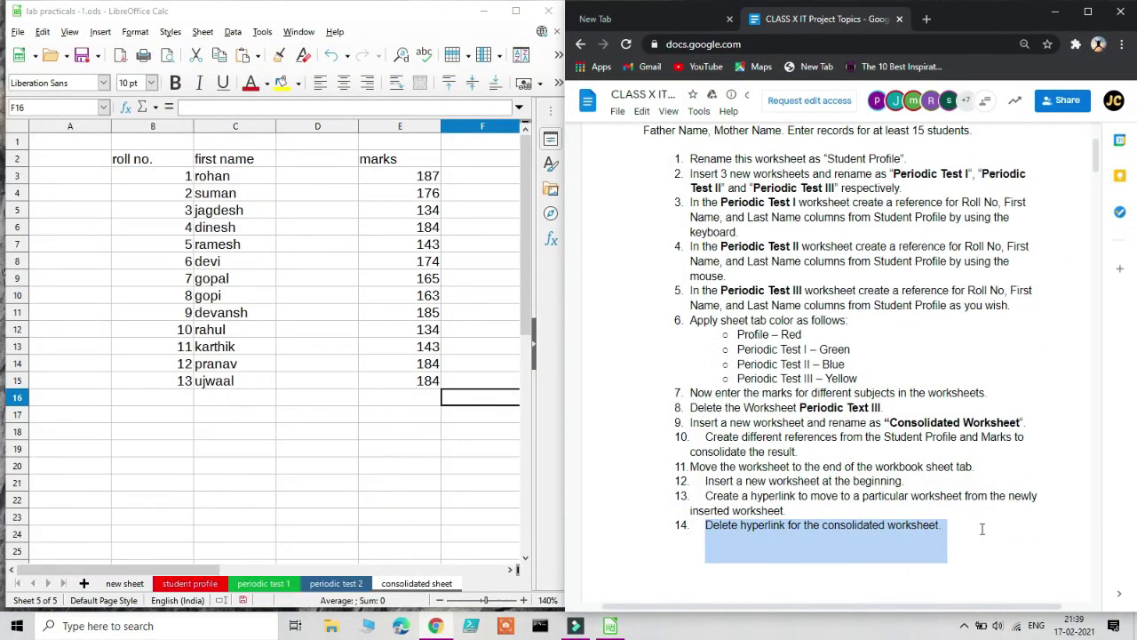
click(977, 529)
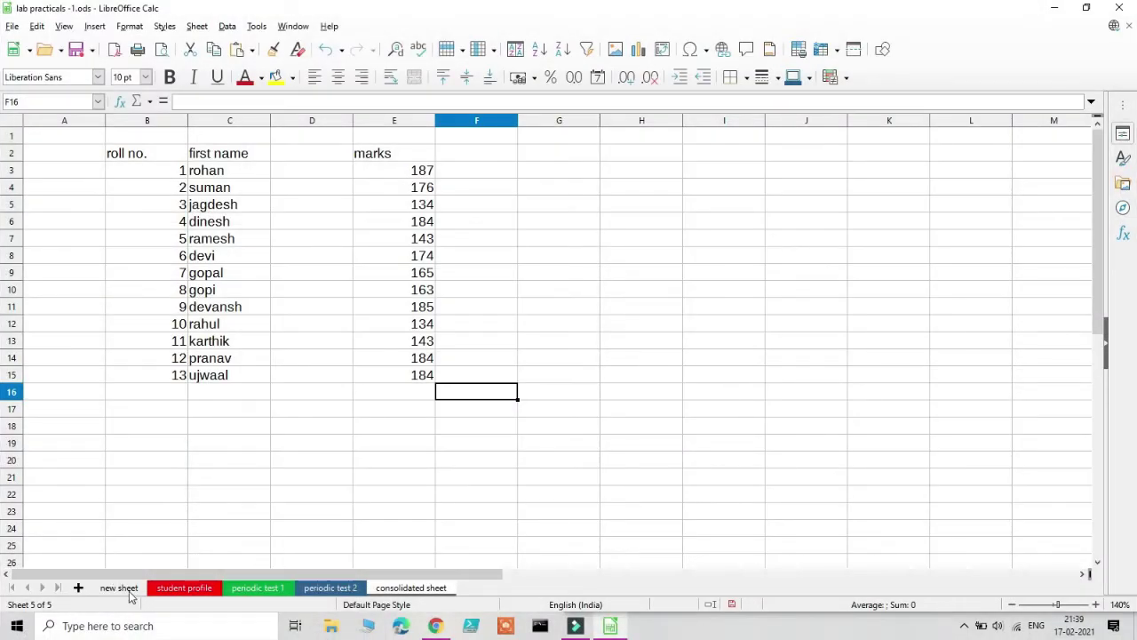
click(124, 588)
click(422, 210)
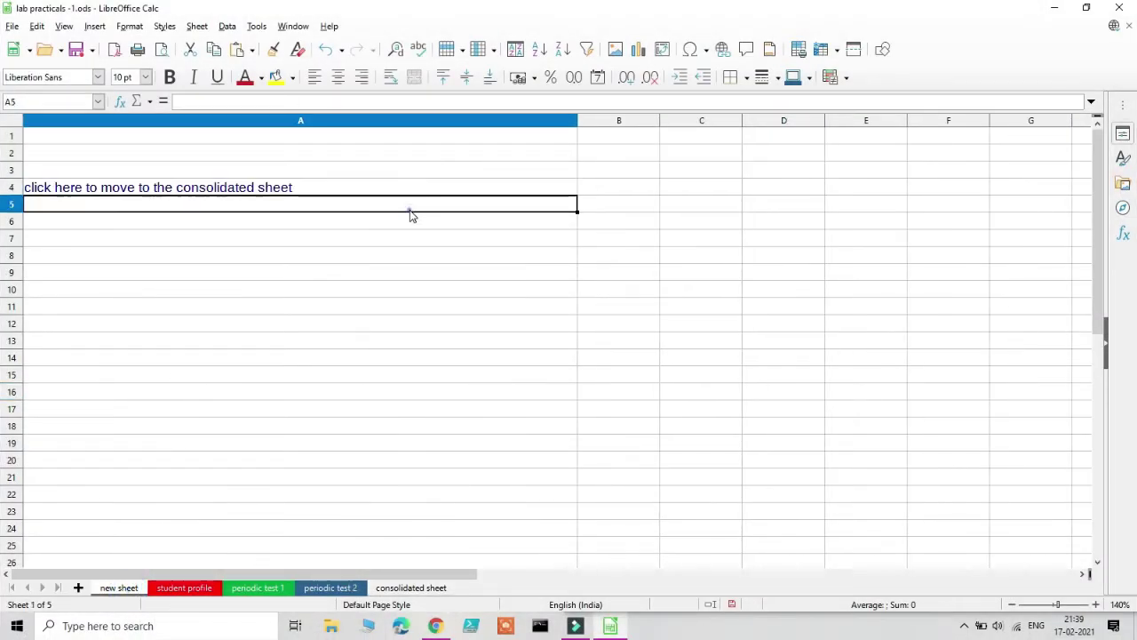
click(271, 189)
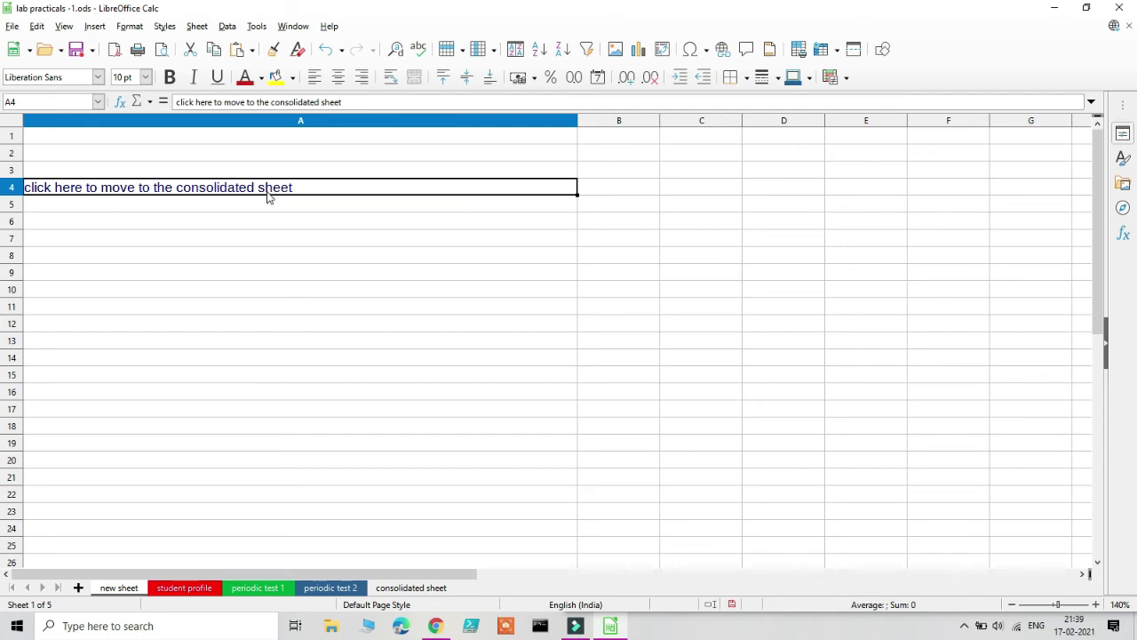
double_click(287, 193)
right_click(241, 193)
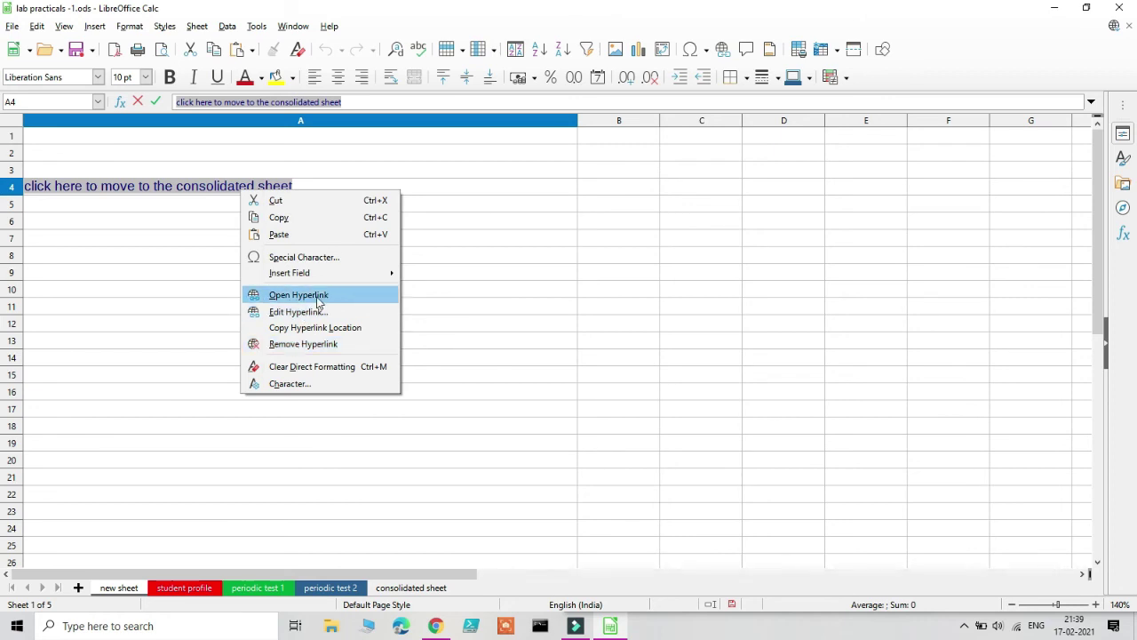
click(325, 346)
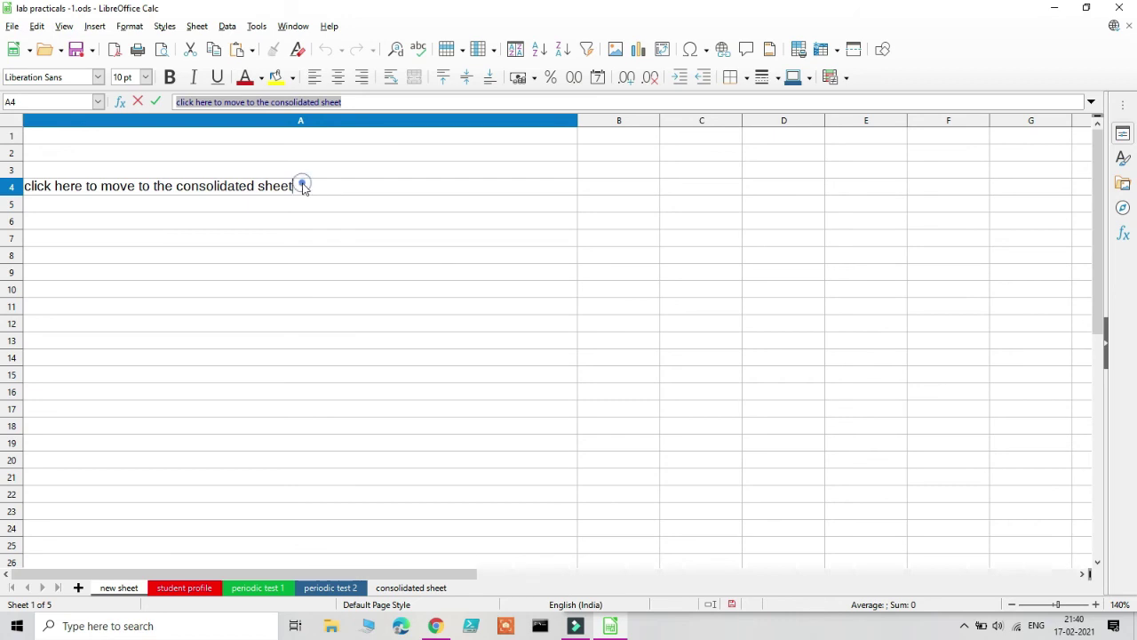
key(Escape)
click(287, 254)
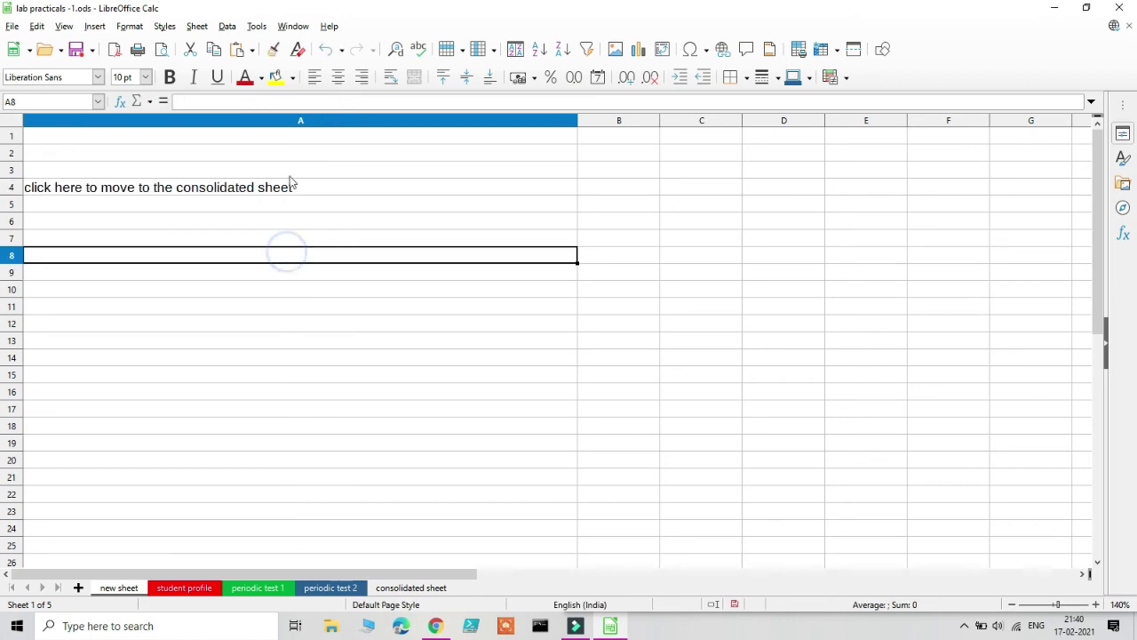